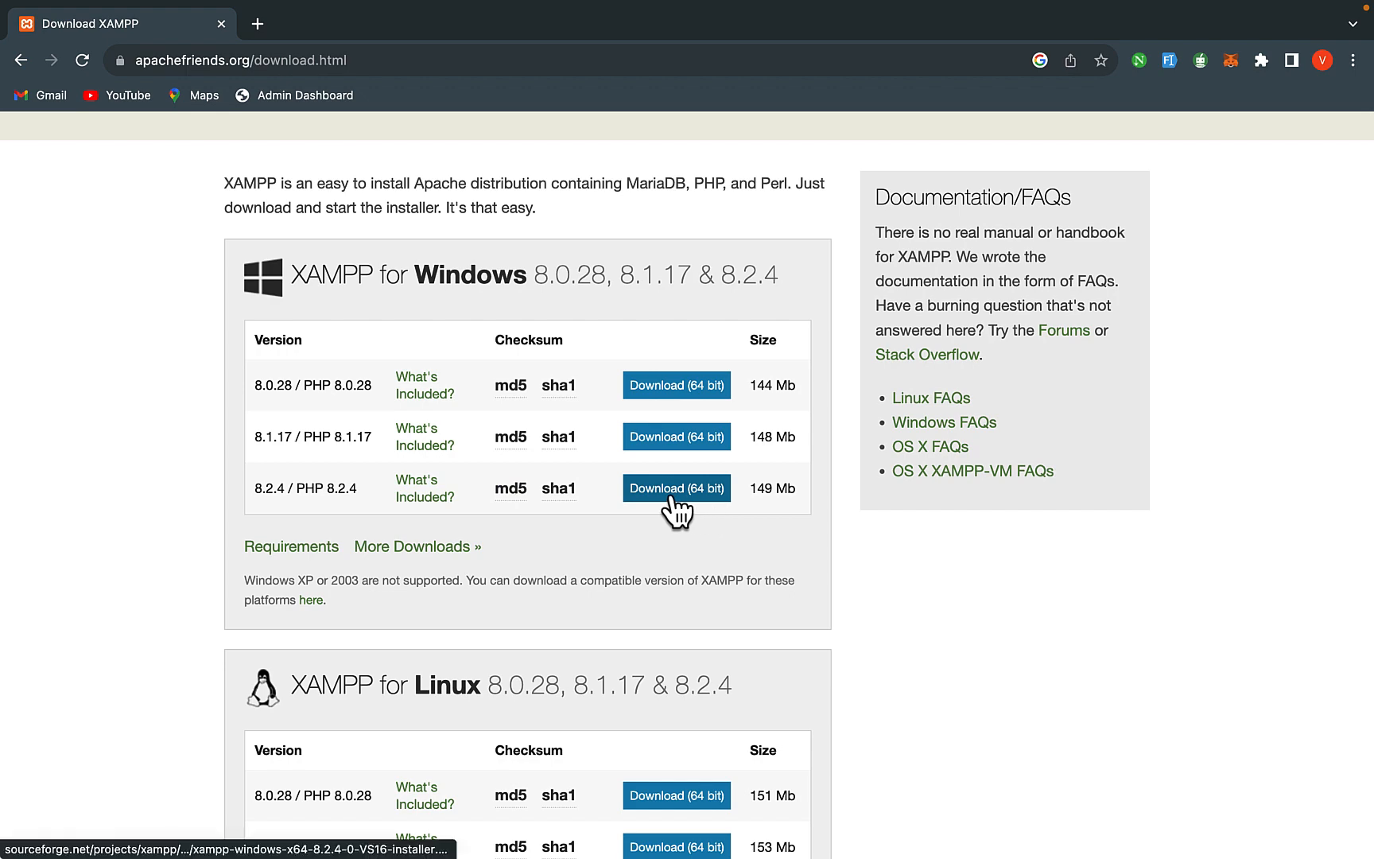
- Download the 64-bit XAMPP 8.2.4 installer for OS X from the Apache Friends download table
{"action": "scroll", "coordinate": [363, 489], "scroll_direction": "down", "scroll_amount": 1}
{"action": "scroll", "coordinate": [363, 484], "scroll_direction": "down", "scroll_amount": 4}
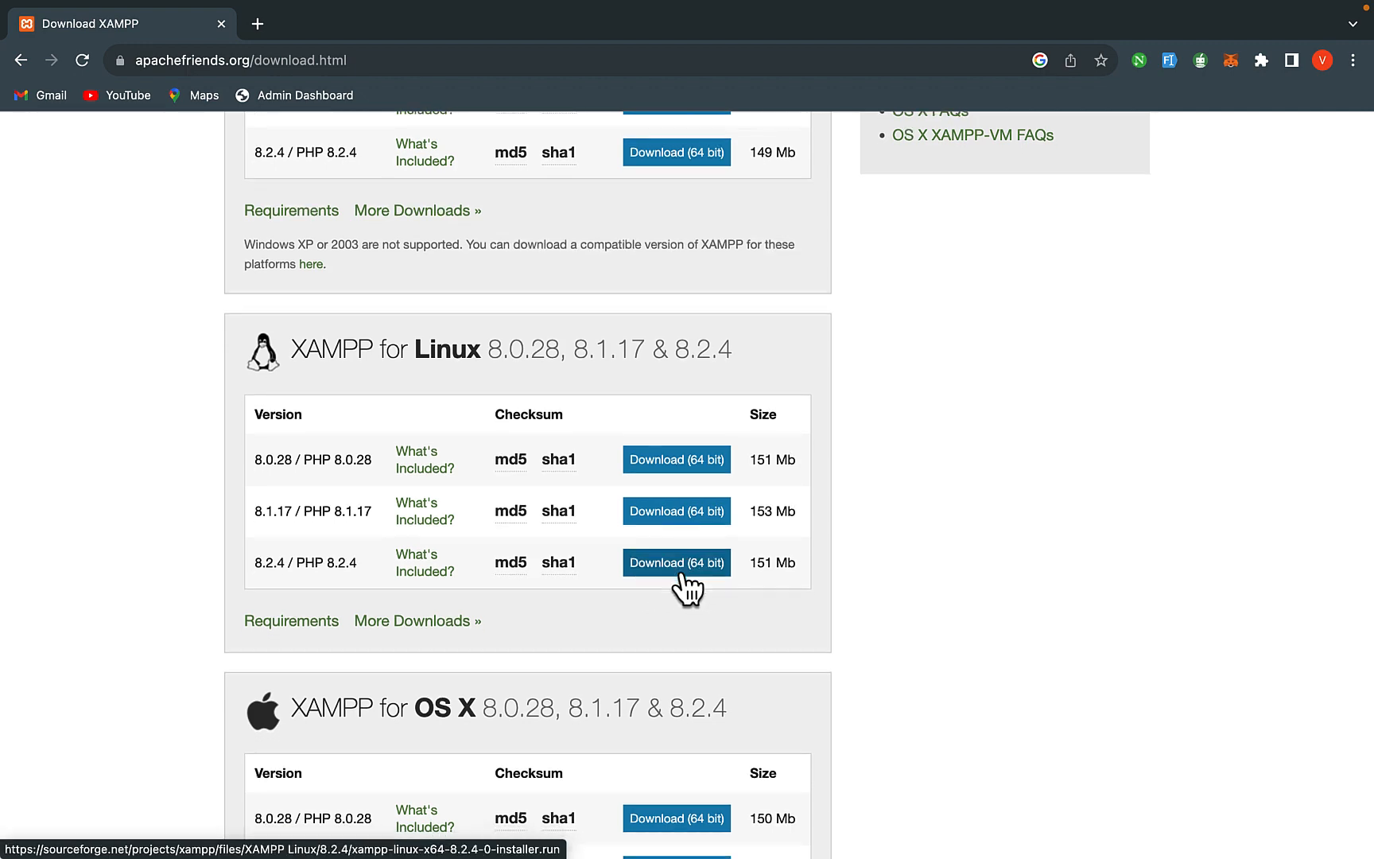
{"action": "scroll", "coordinate": [687, 586], "scroll_direction": "down", "scroll_amount": 3}
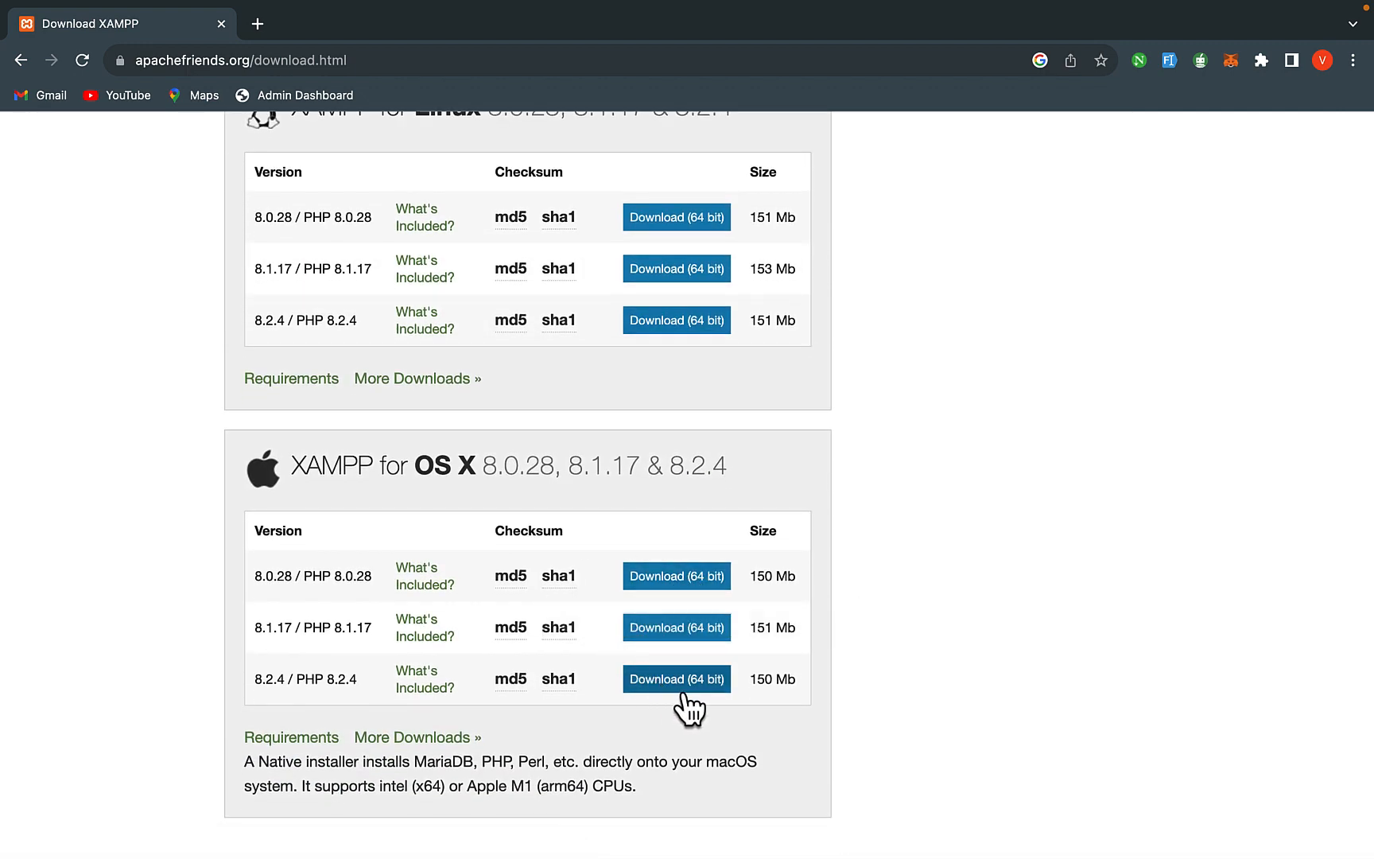
{"action": "scroll", "coordinate": [540, 608], "scroll_direction": "down", "scroll_amount": 1}
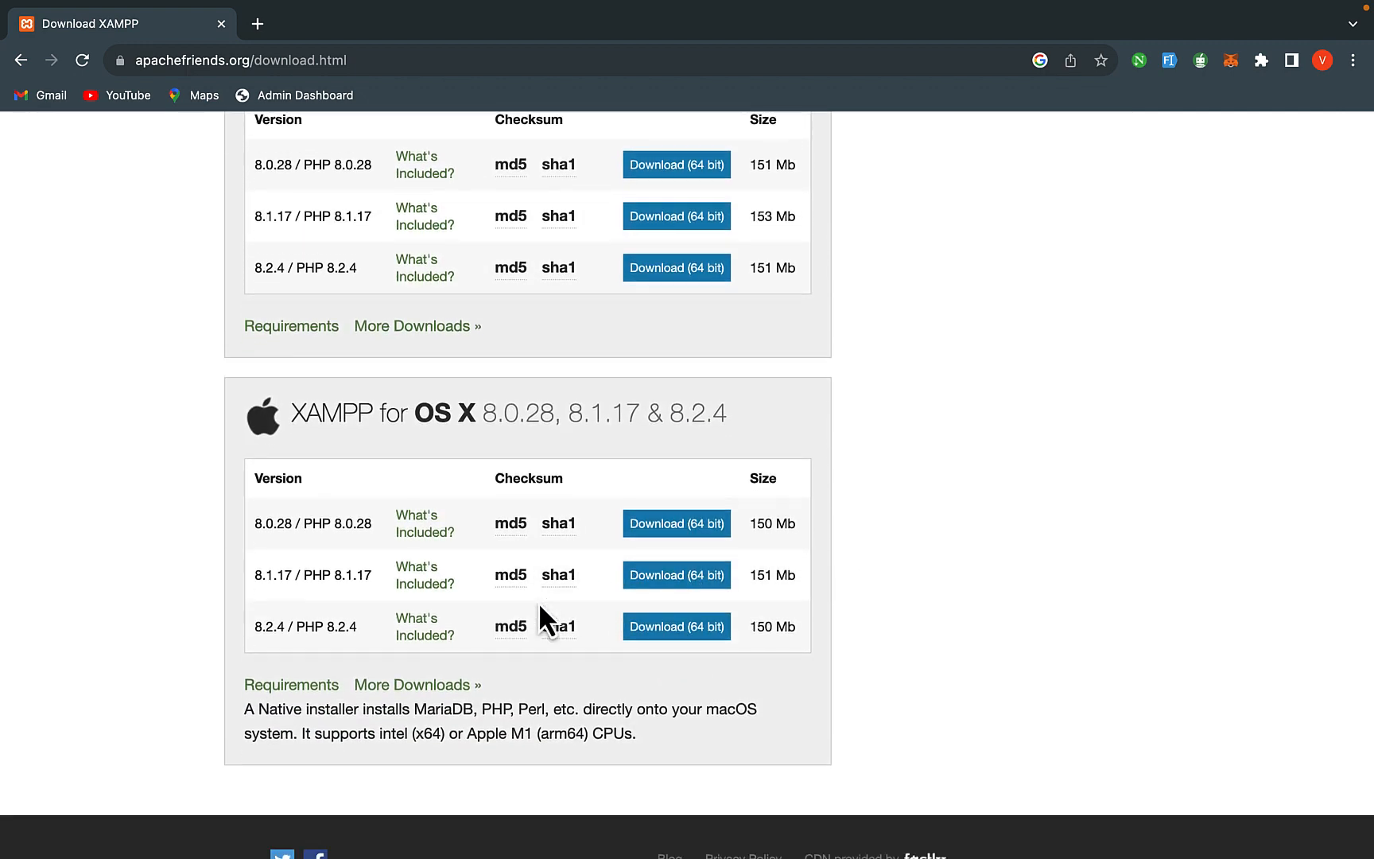
{"action": "left_click", "coordinate": [670, 629]}
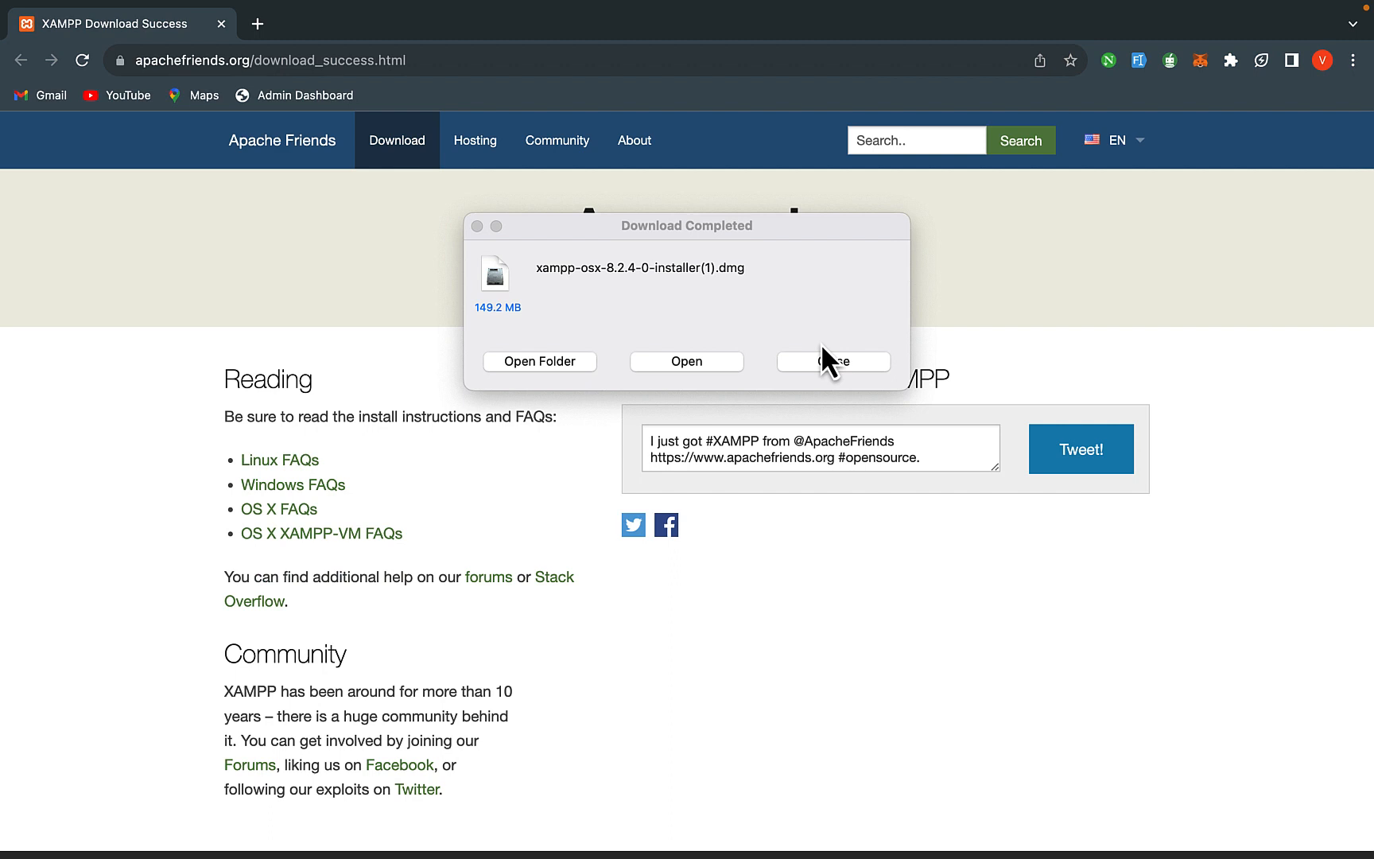
- Mount the downloaded xampp-osx-8.2.4 disk image from Downloads and launch its installer
{"action": "left_click", "coordinate": [541, 364]}
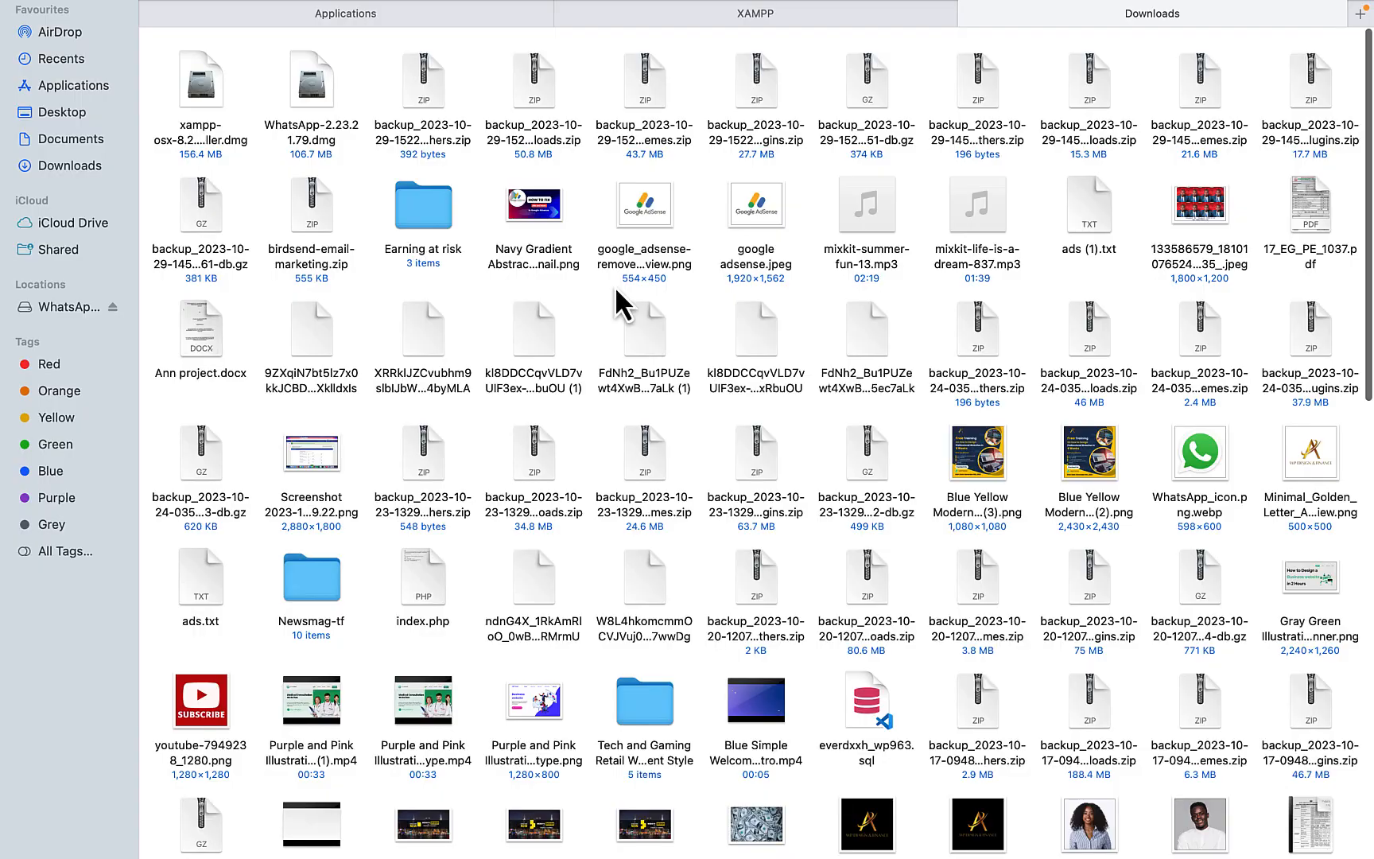
{"action": "left_click", "coordinate": [194, 95]}
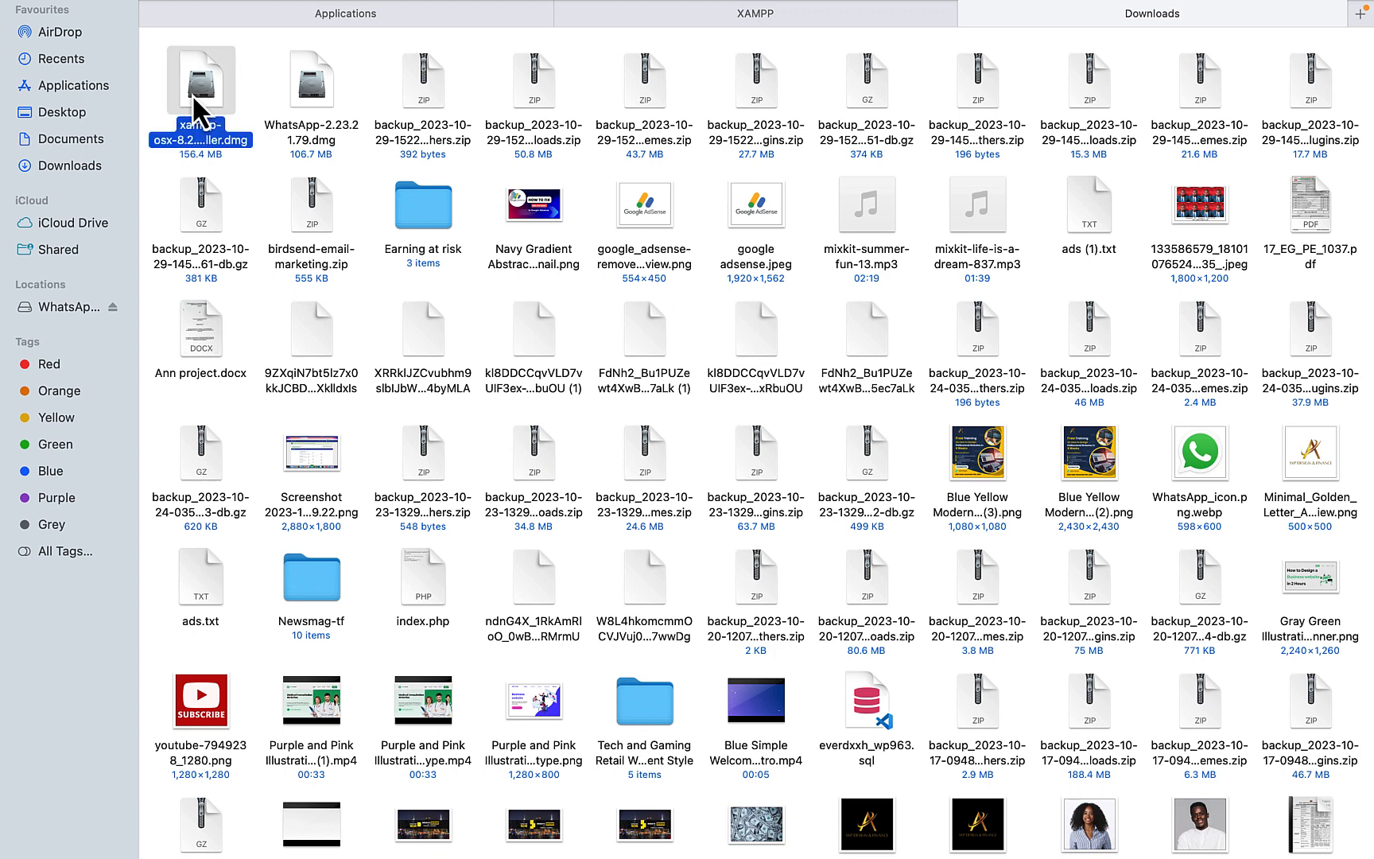
{"action": "double_click", "coordinate": [193, 104]}
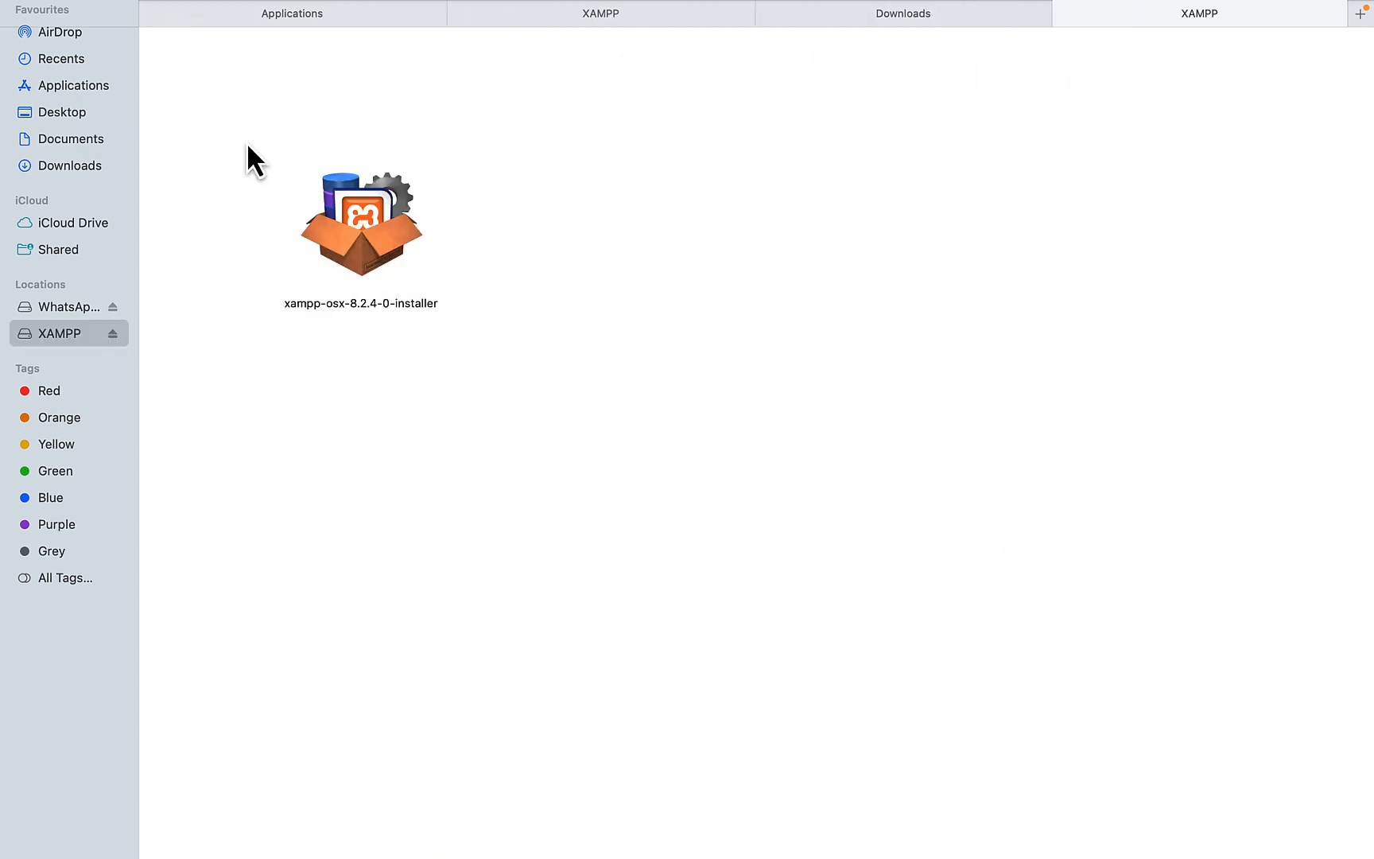
{"action": "double_click", "coordinate": [372, 225]}
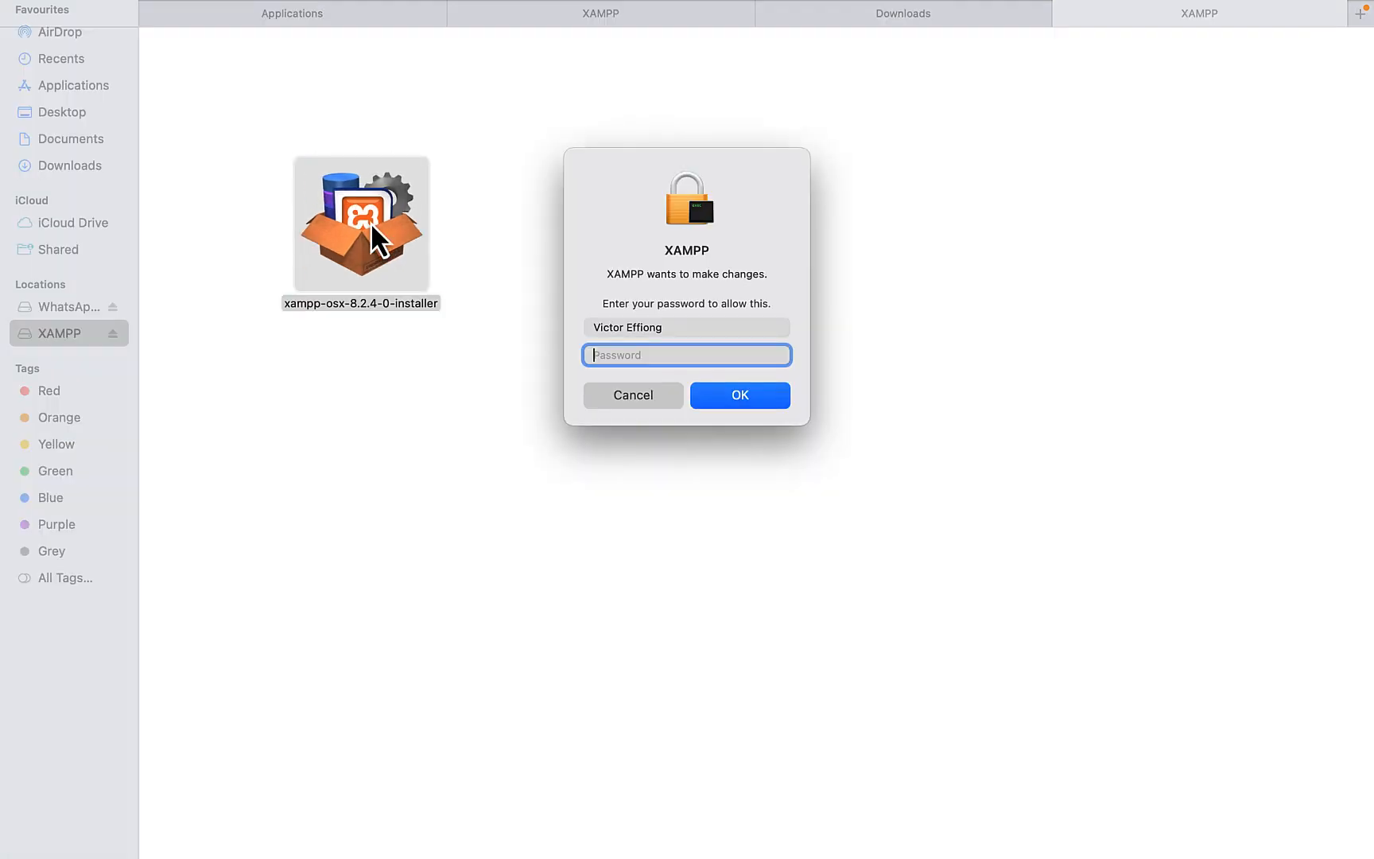
- Enter the account password in the authorisation dialog
{"action": "type", "text": "p"}
{"action": "key", "text": "BackSpace"}
{"action": "key", "text": "Caps_Lock"}
{"action": "type", "text": "•"}
{"action": "key", "text": "Caps_Lock"}
{"action": "type", "text": "•••••••••"}
- Authorise the installer and install XAMPP with default components into /Applications/XAMPP, then finish
{"action": "left_click", "coordinate": [747, 404]}
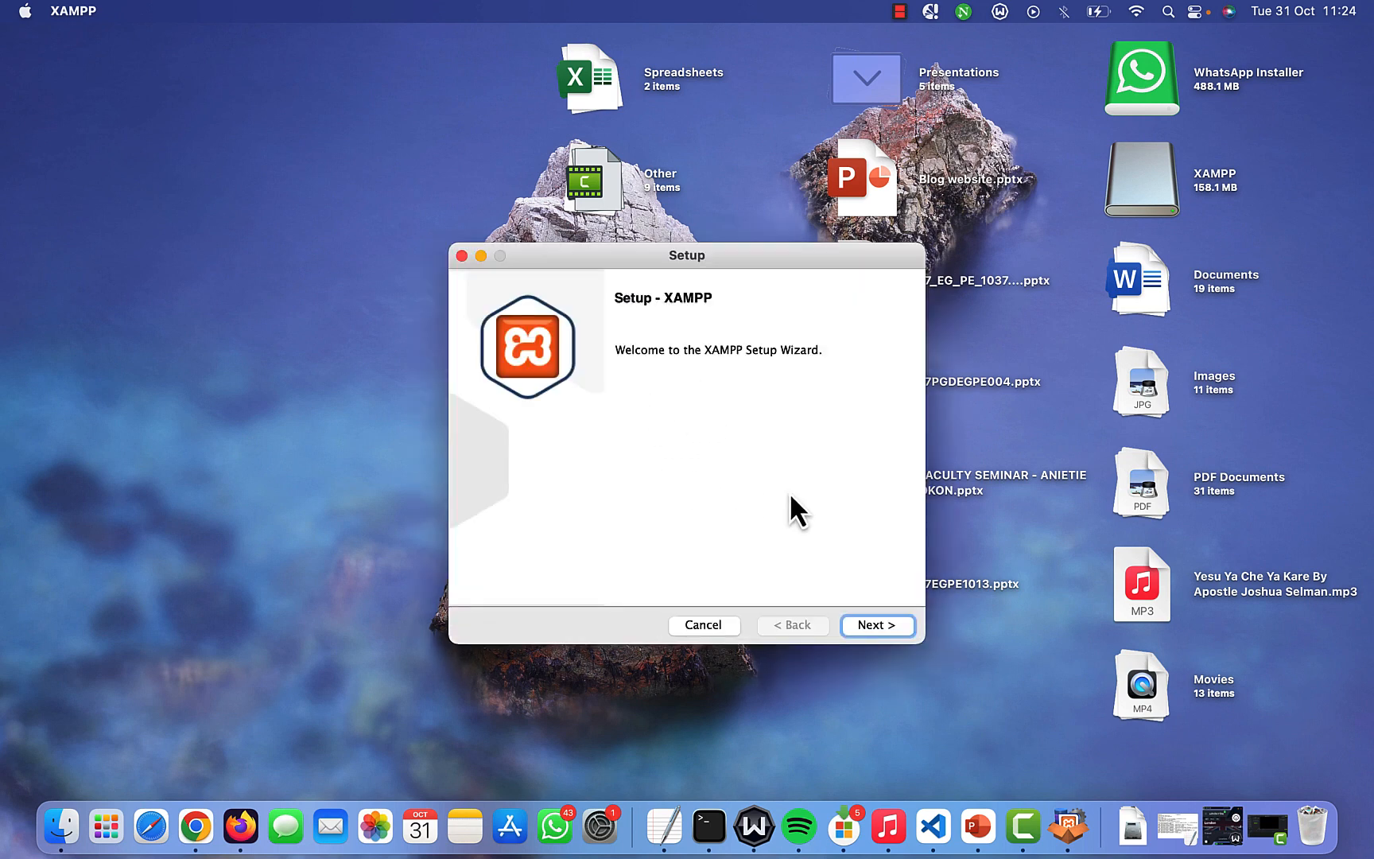
{"action": "left_click", "coordinate": [875, 624]}
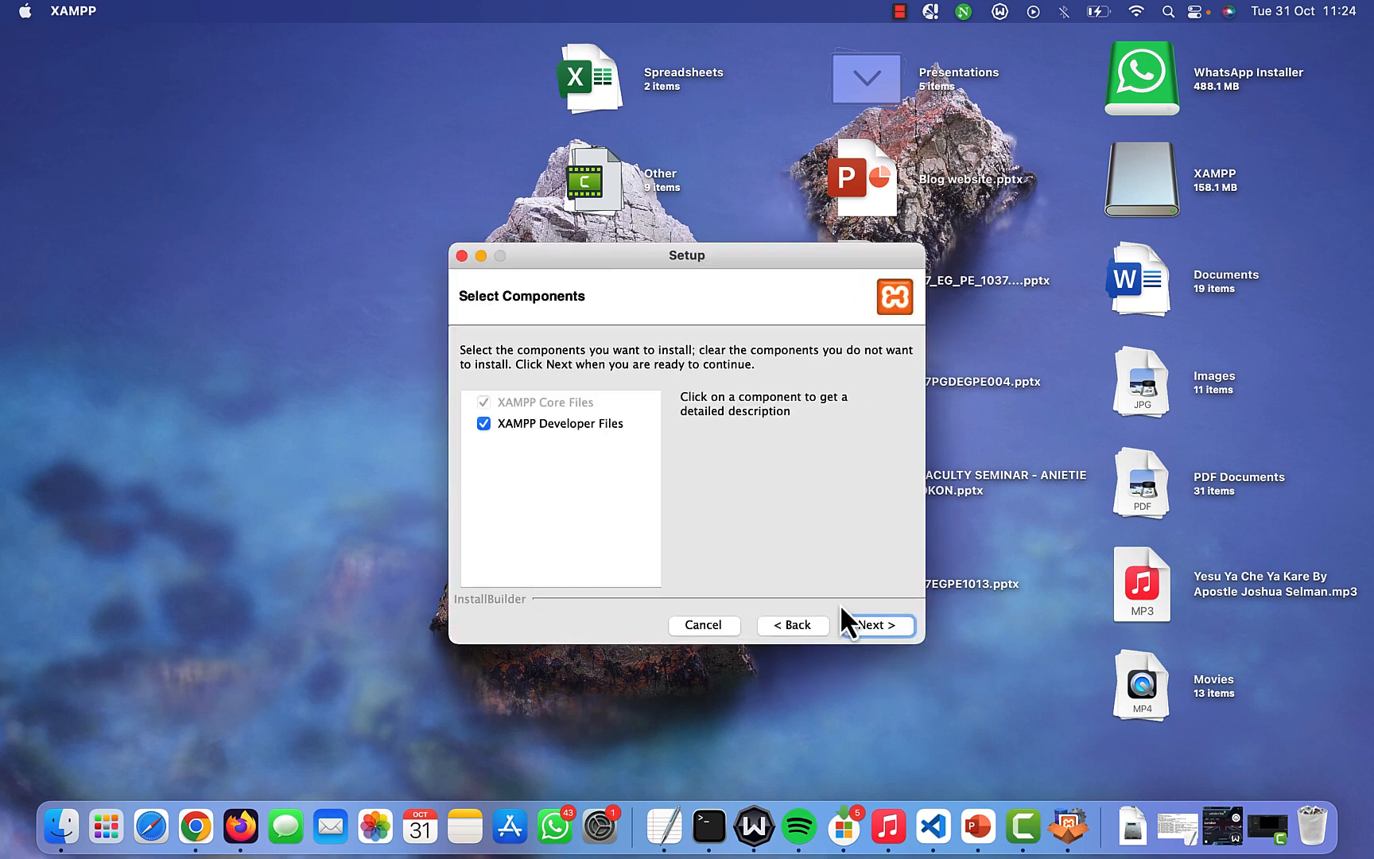
{"action": "left_click", "coordinate": [873, 625]}
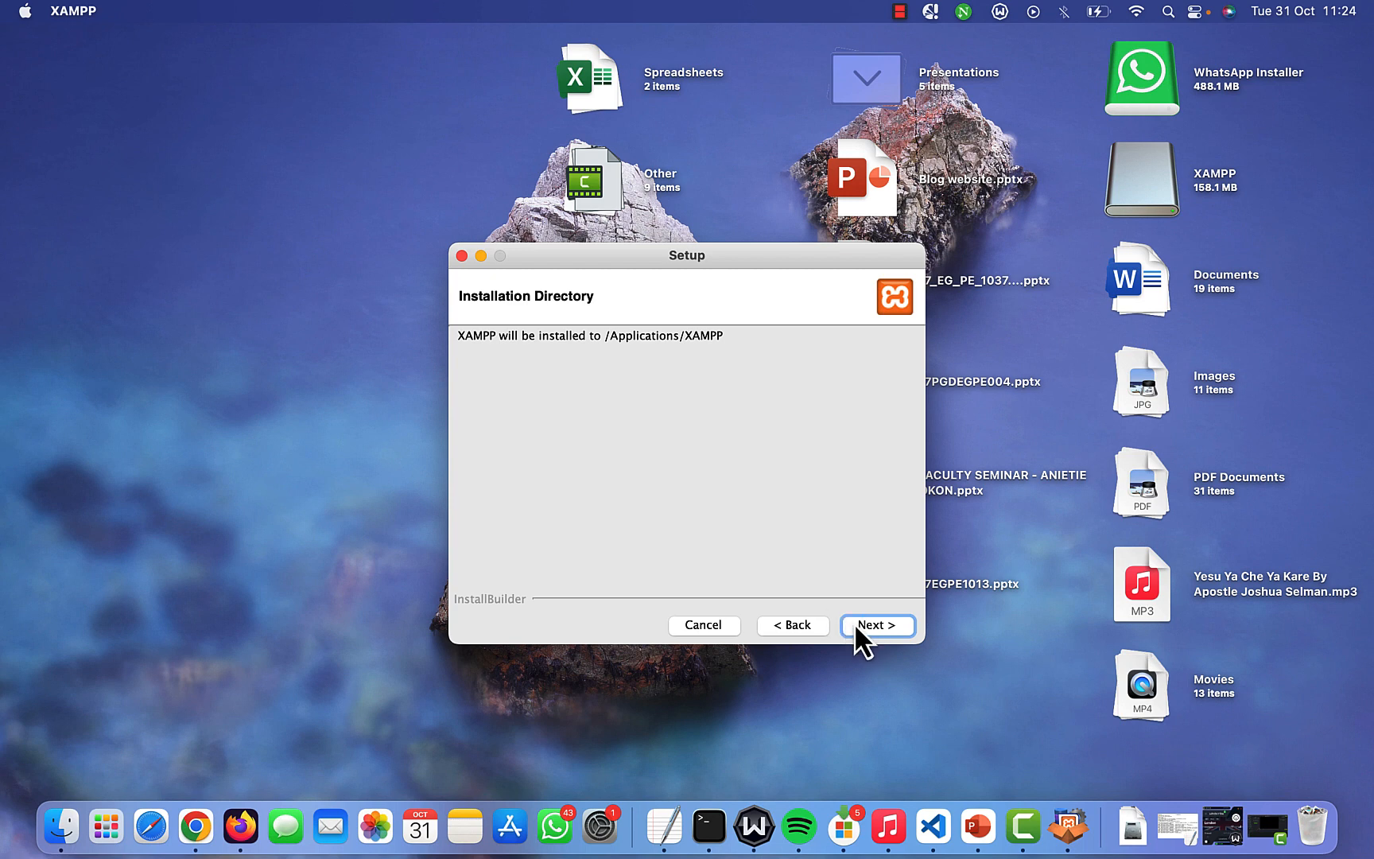
{"action": "left_click", "coordinate": [870, 626]}
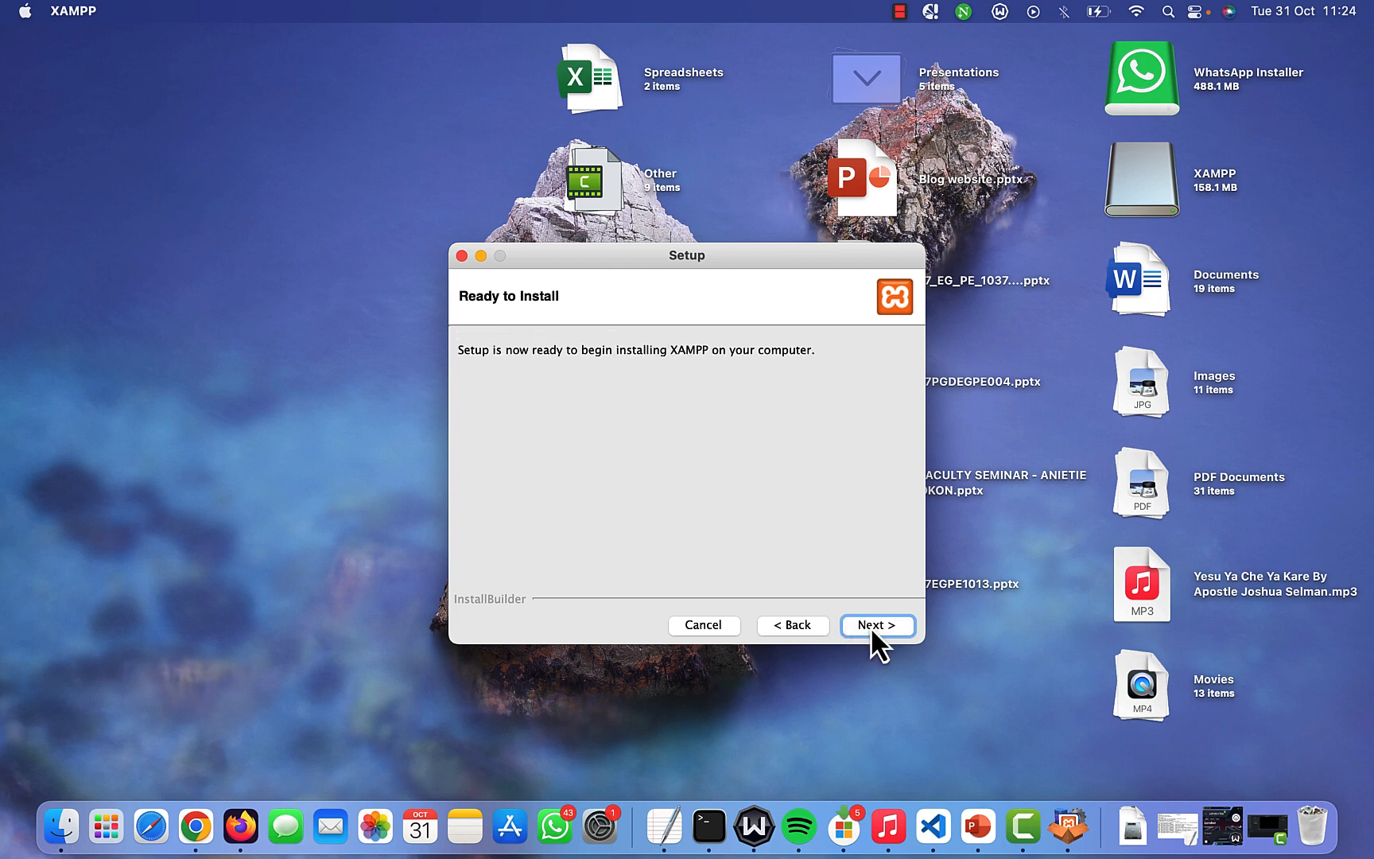
{"action": "left_click", "coordinate": [870, 626]}
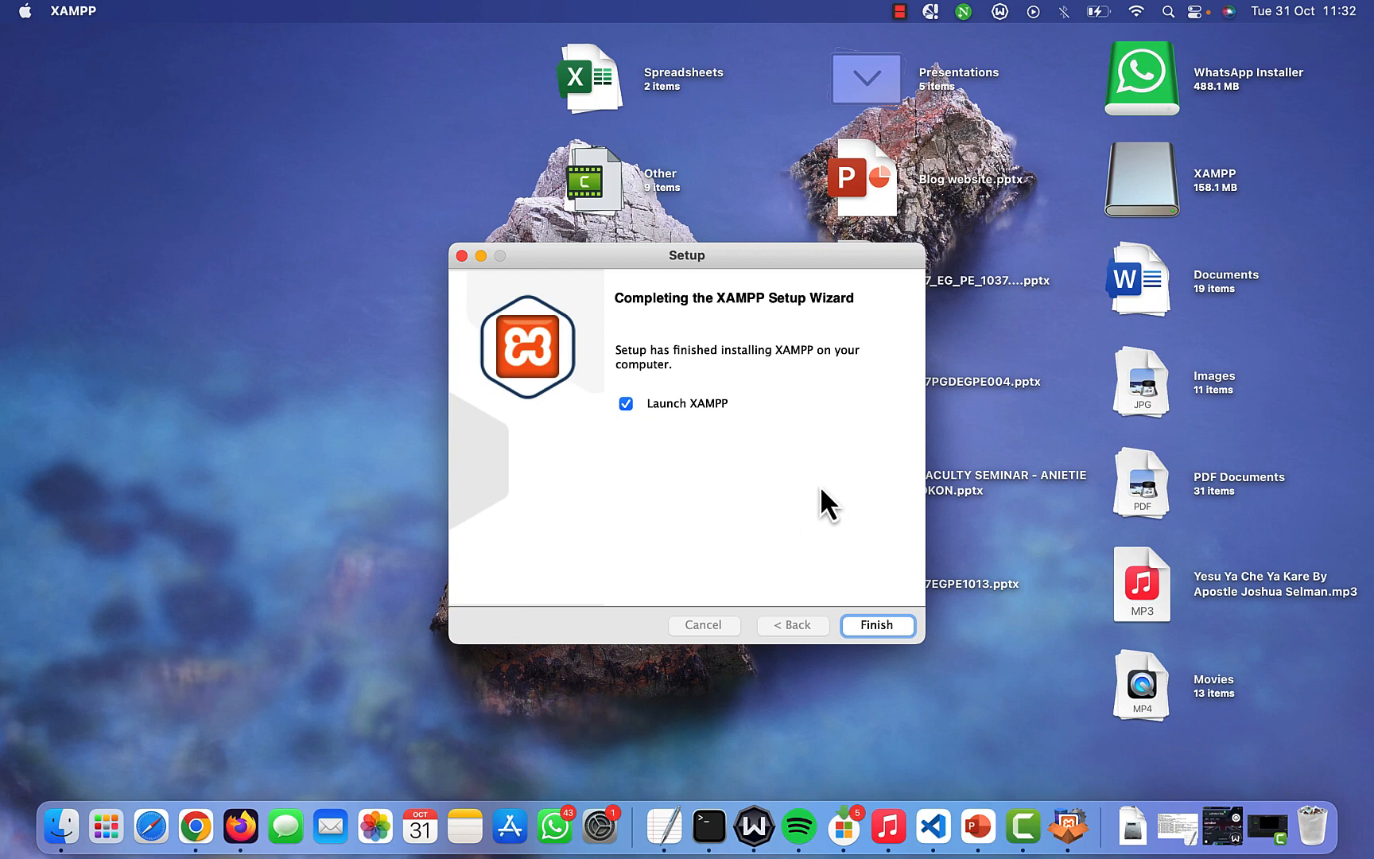
{"action": "left_click", "coordinate": [871, 623]}
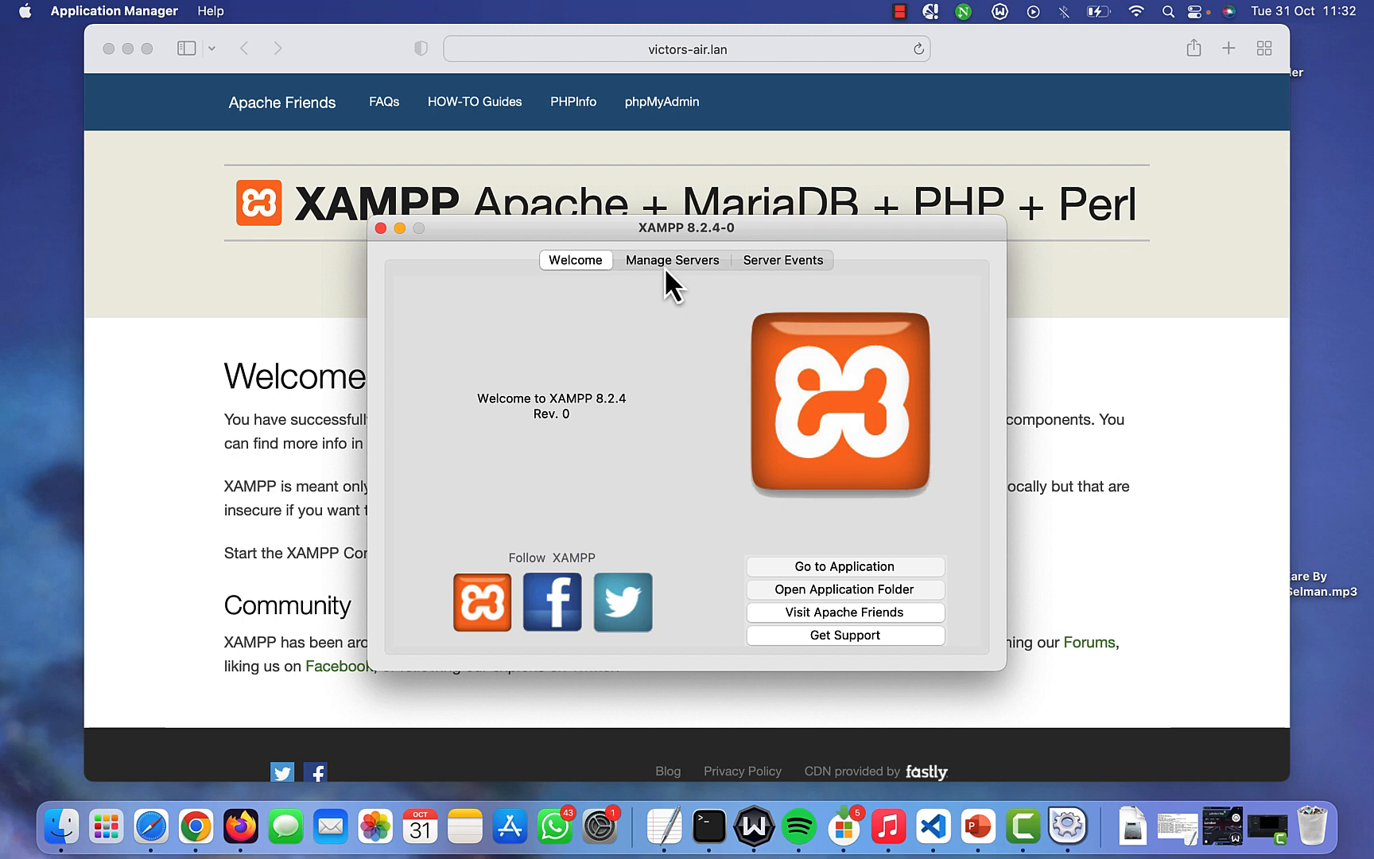
- Start the MySQL Database server from Manage Servers, then switch to Chrome
{"action": "left_click", "coordinate": [666, 269]}
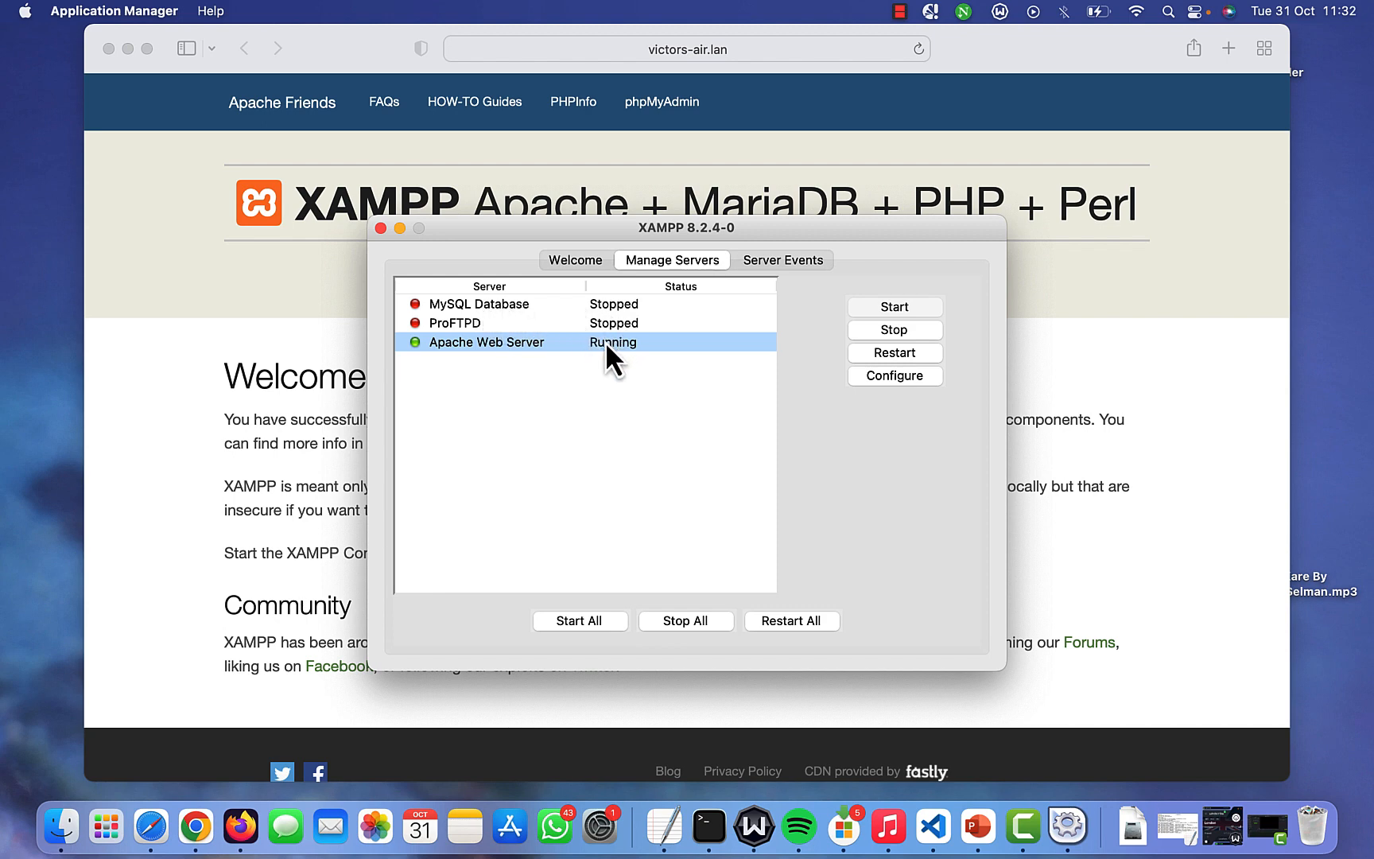
{"action": "left_click", "coordinate": [558, 307]}
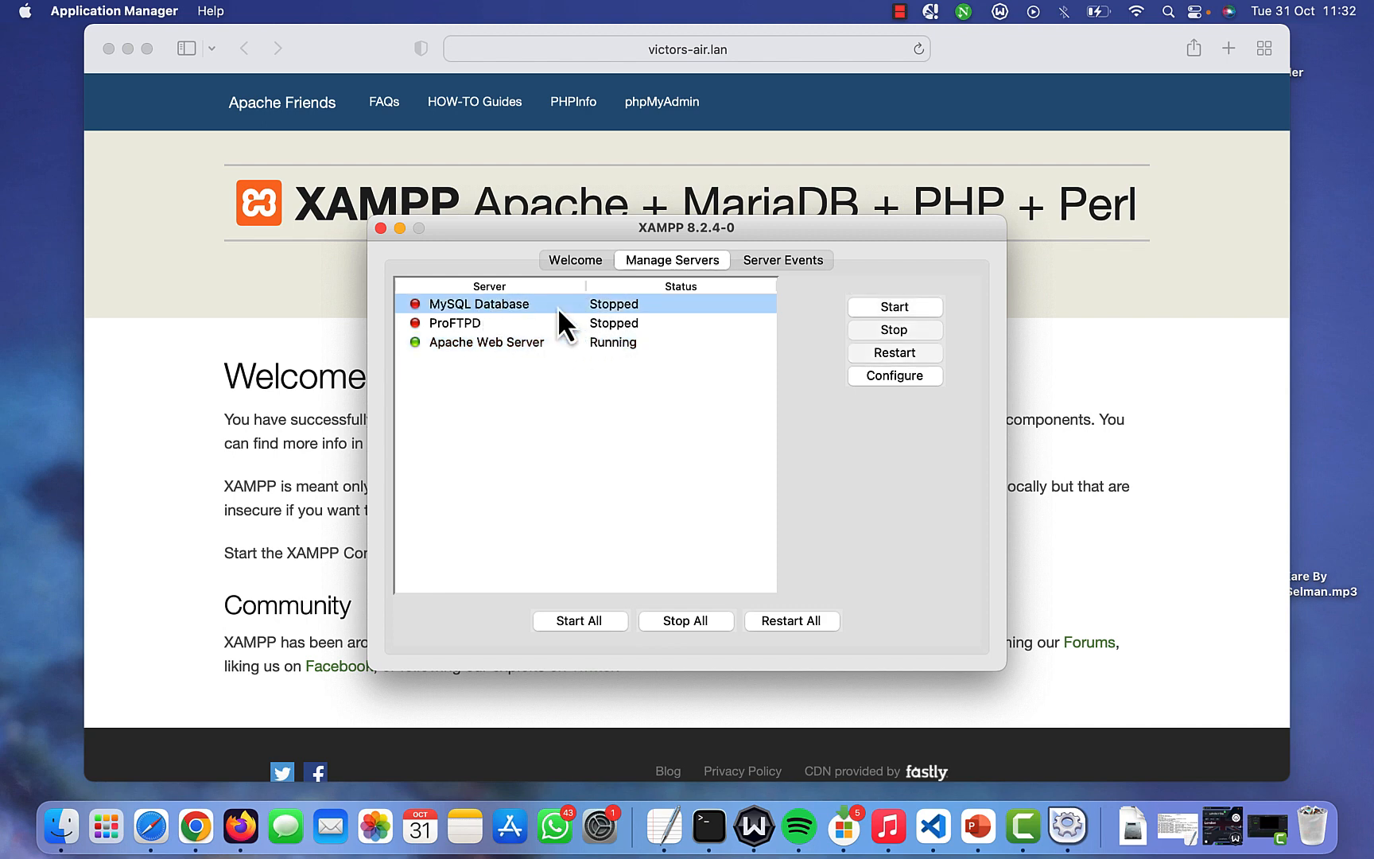
{"action": "left_click", "coordinate": [889, 310]}
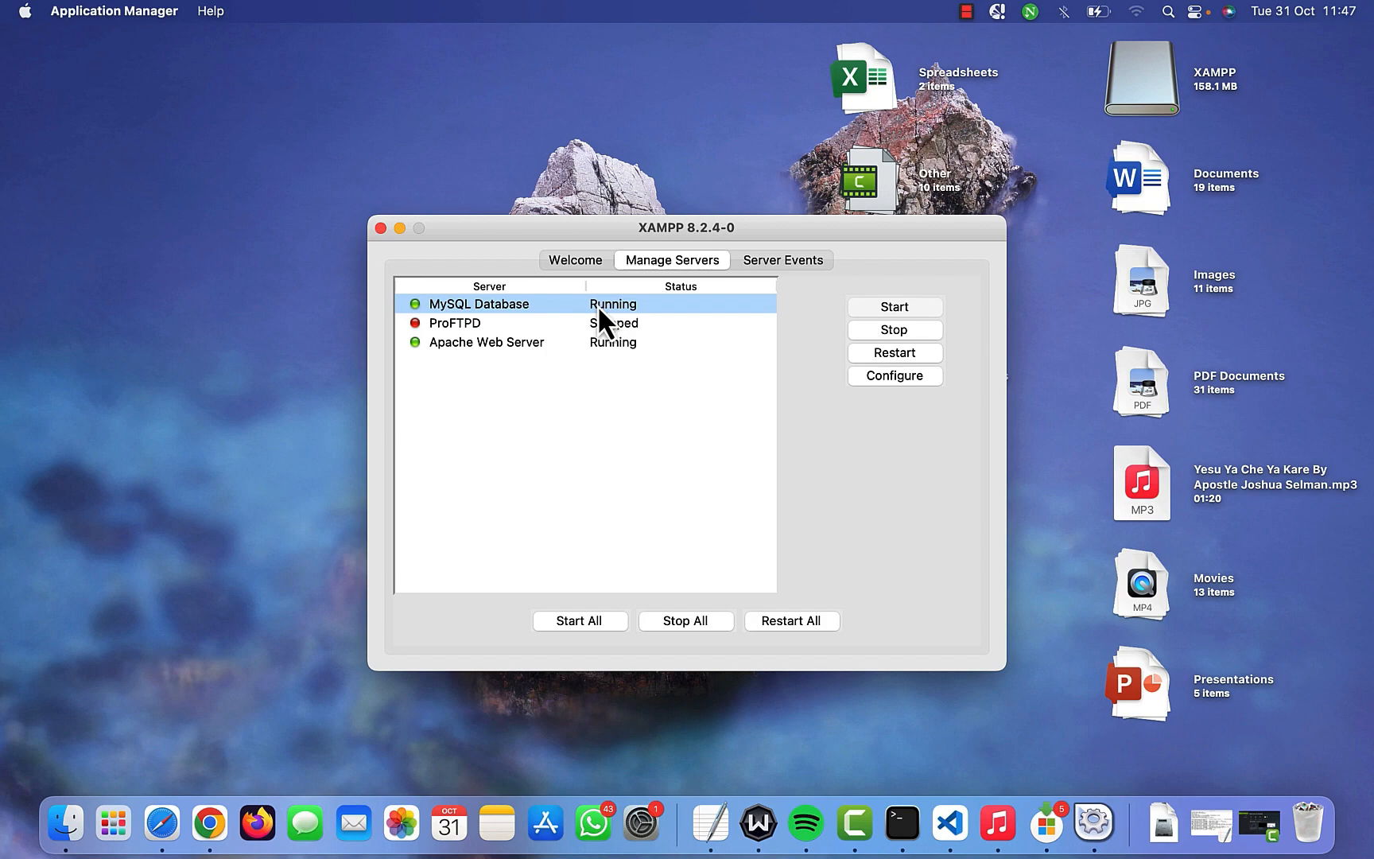
{"action": "left_click", "coordinate": [209, 827]}
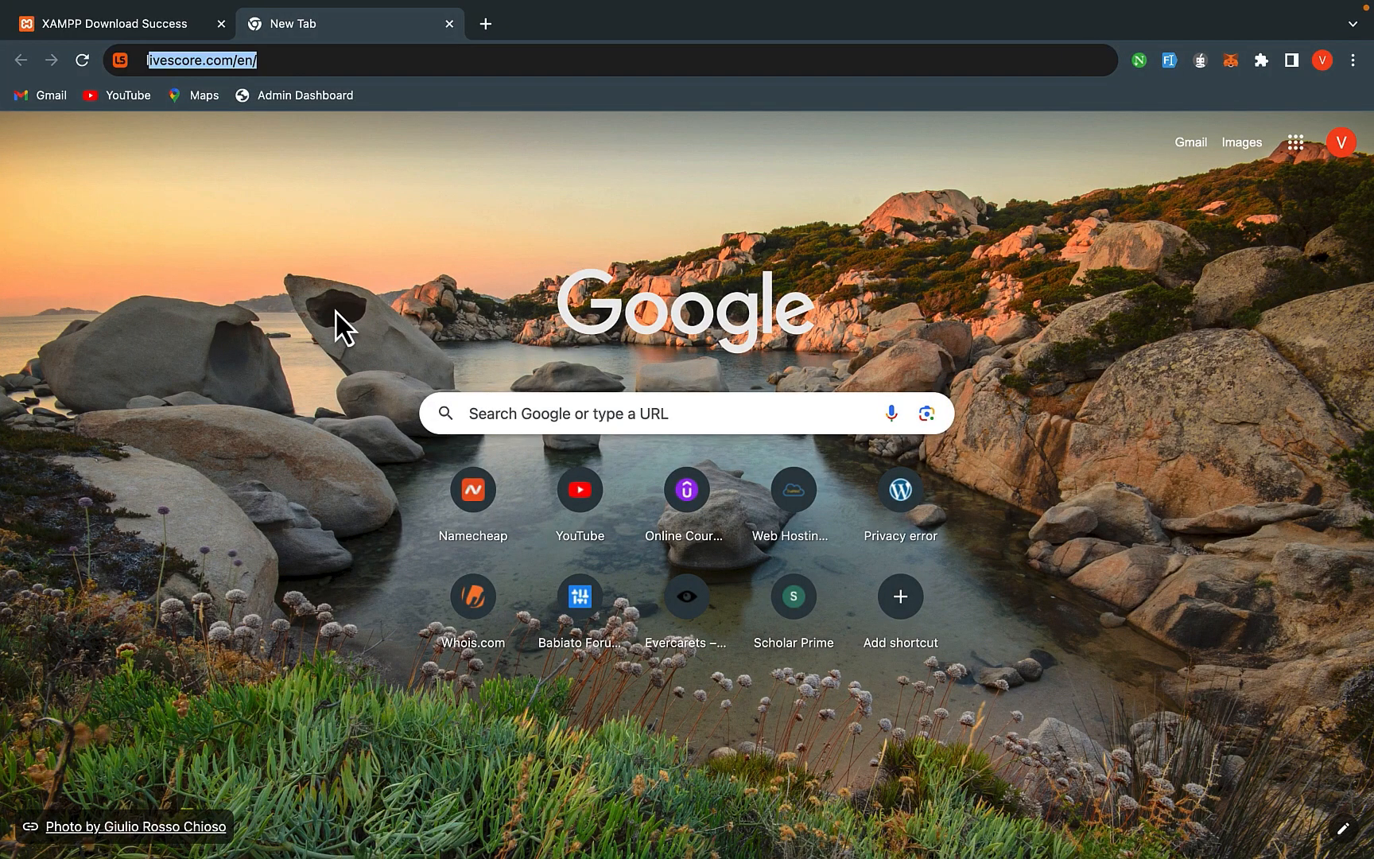
- Open phpMyAdmin from the XAMPP dashboard at localhost
{"action": "type", "text": "localhost"}
{"action": "key", "text": "Return"}
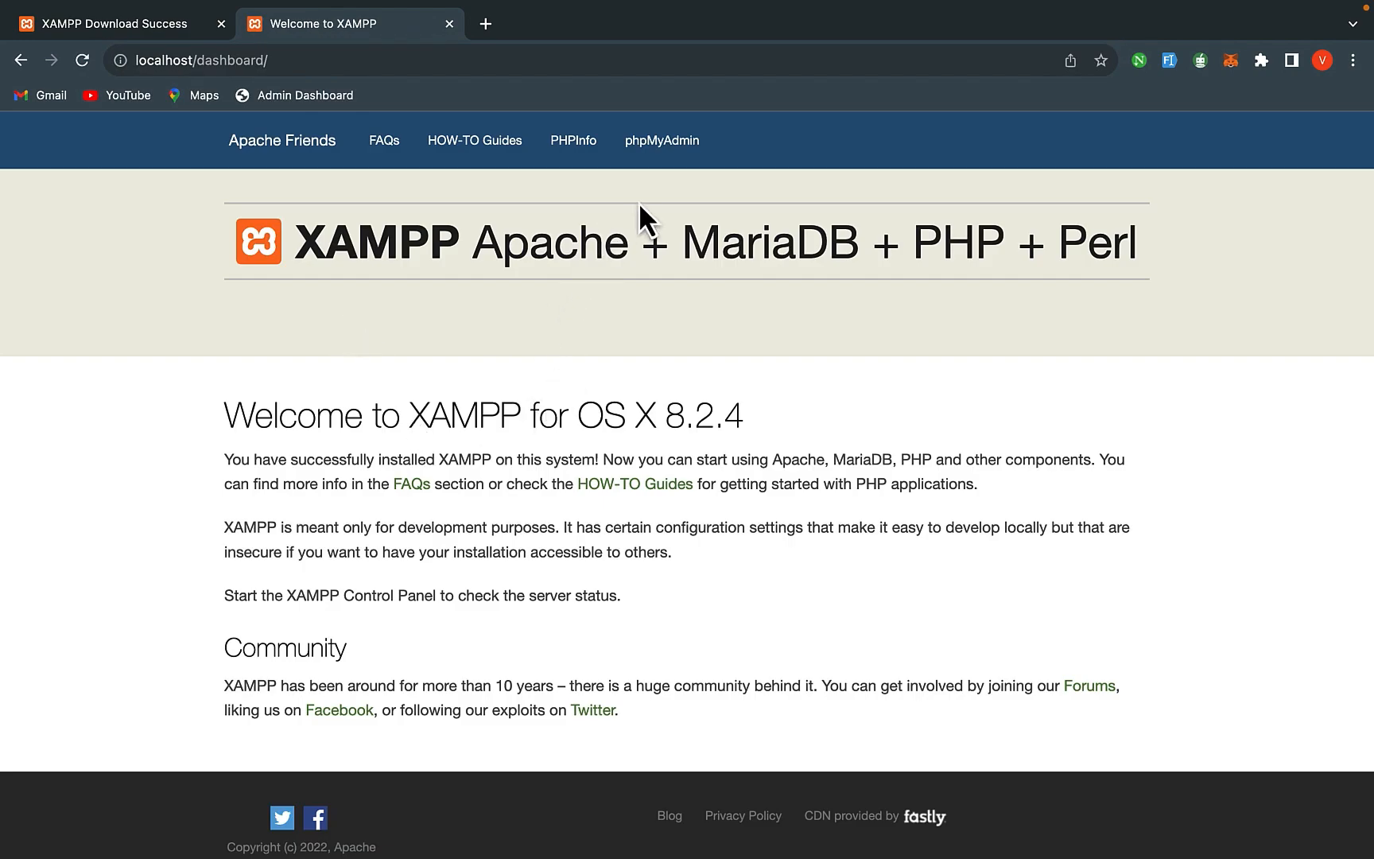
{"action": "left_click", "coordinate": [648, 159]}
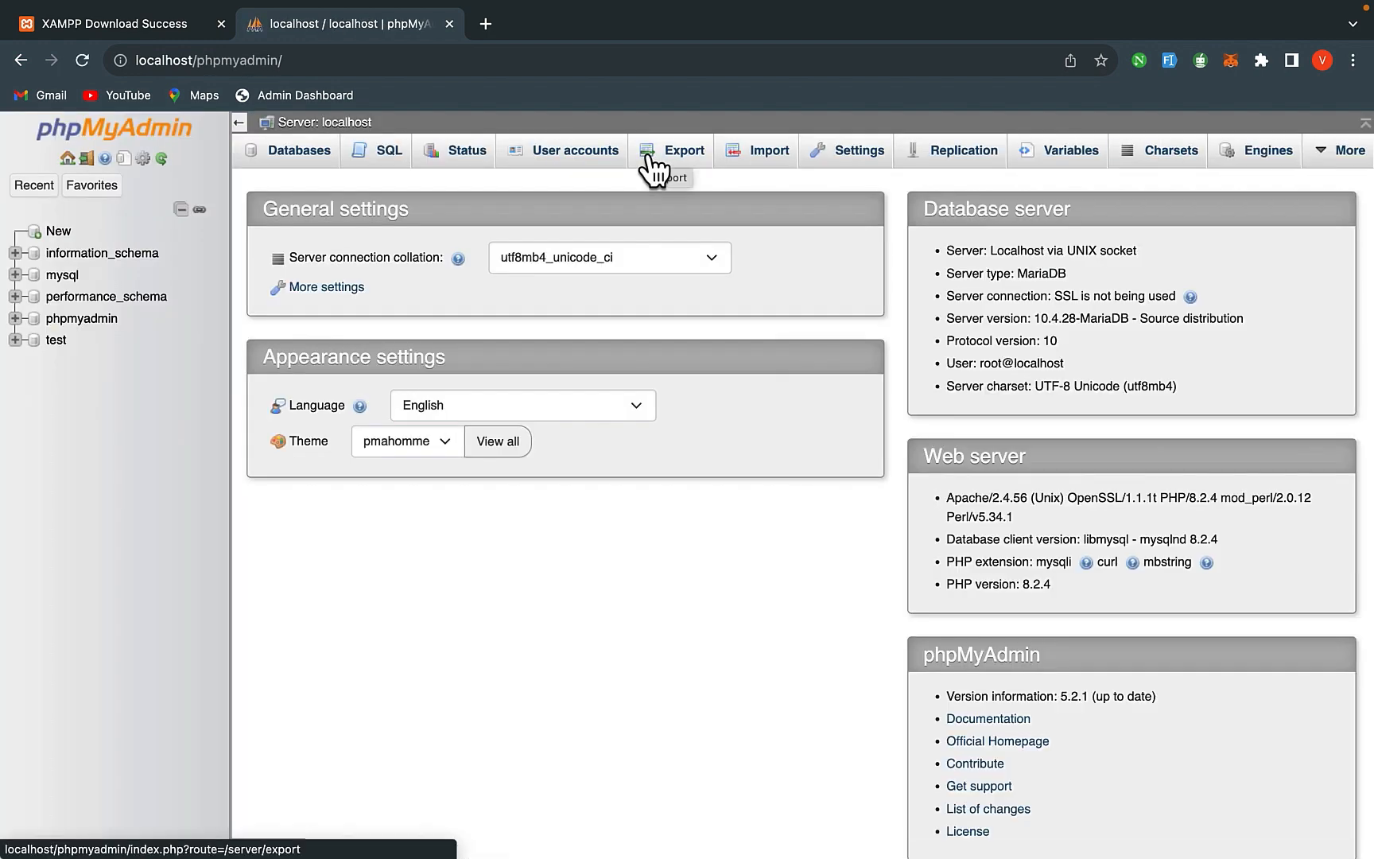
- Create a new database named 'design' on the Databases tab
{"action": "left_click", "coordinate": [299, 165]}
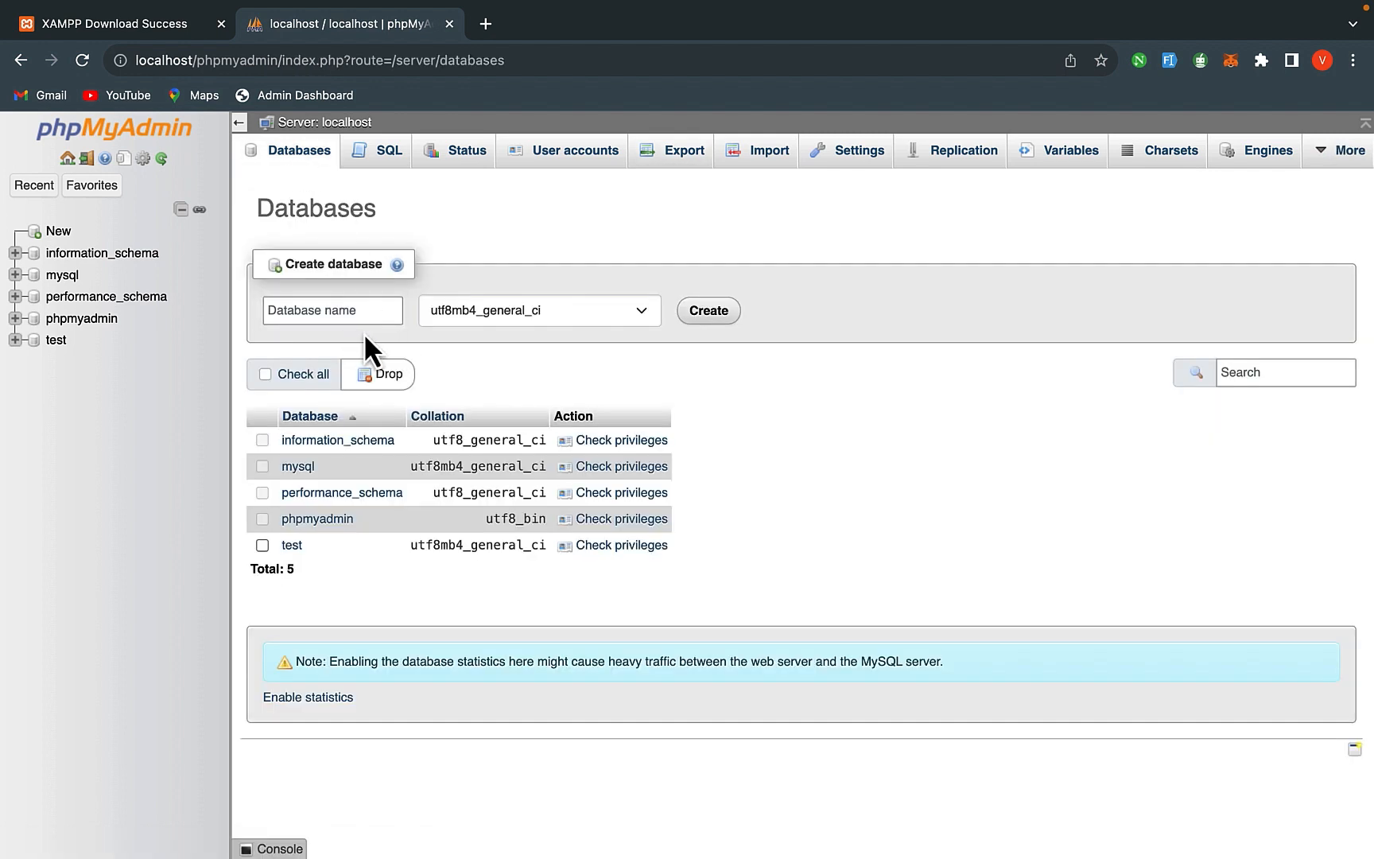
{"action": "left_click", "coordinate": [317, 311]}
{"action": "left_click", "coordinate": [317, 311]}
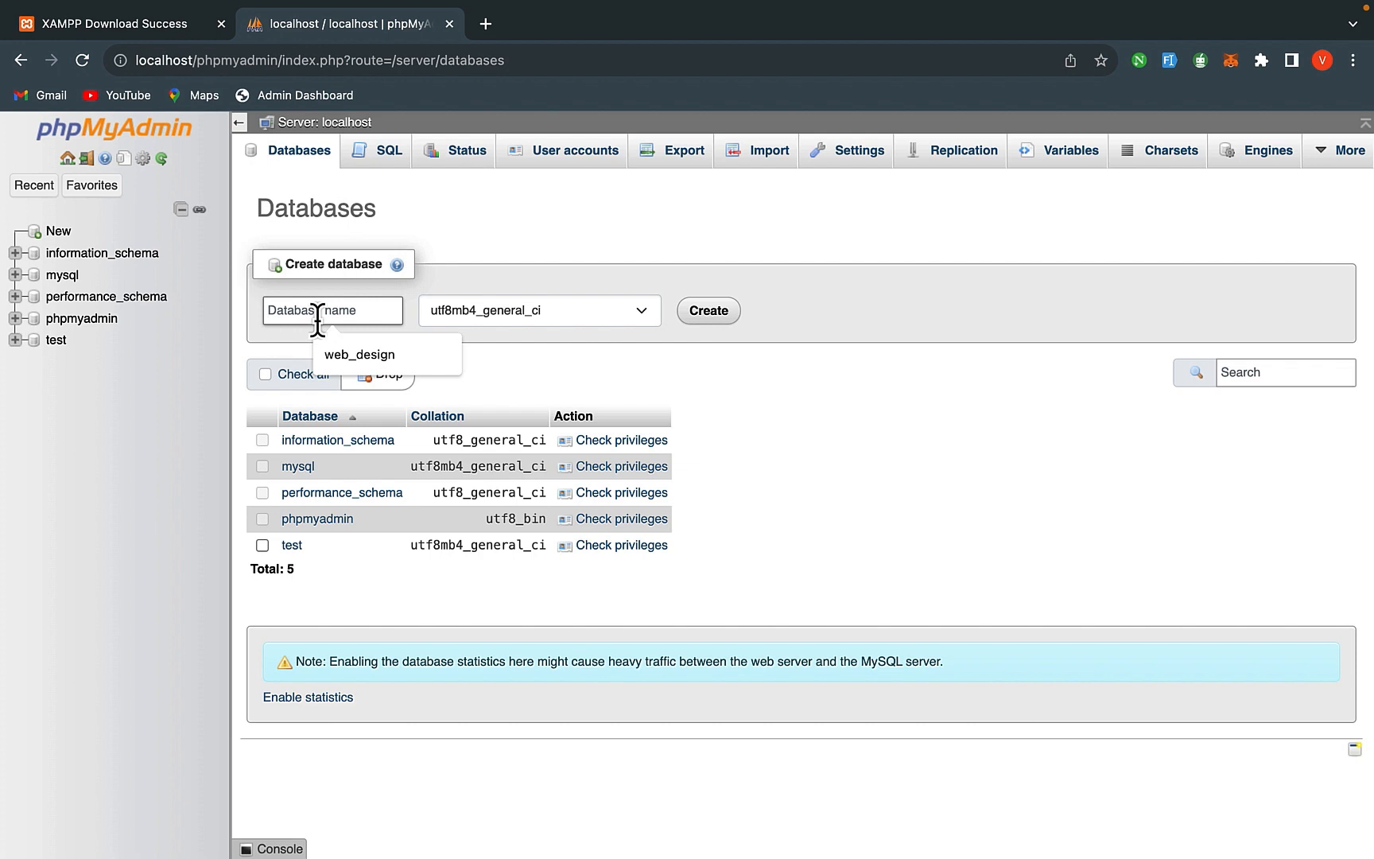
{"action": "type", "text": "design"}
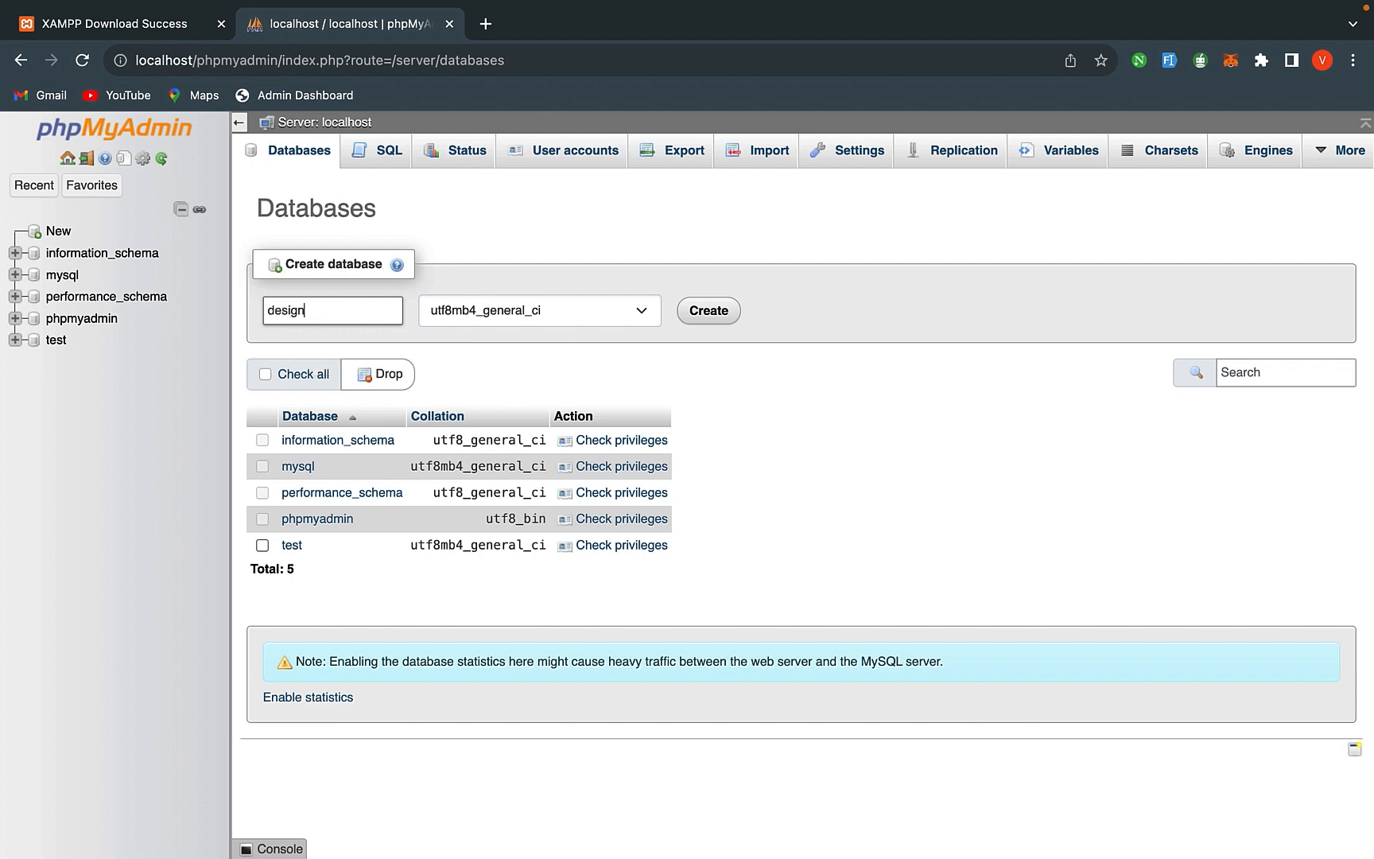
{"action": "left_click", "coordinate": [488, 355]}
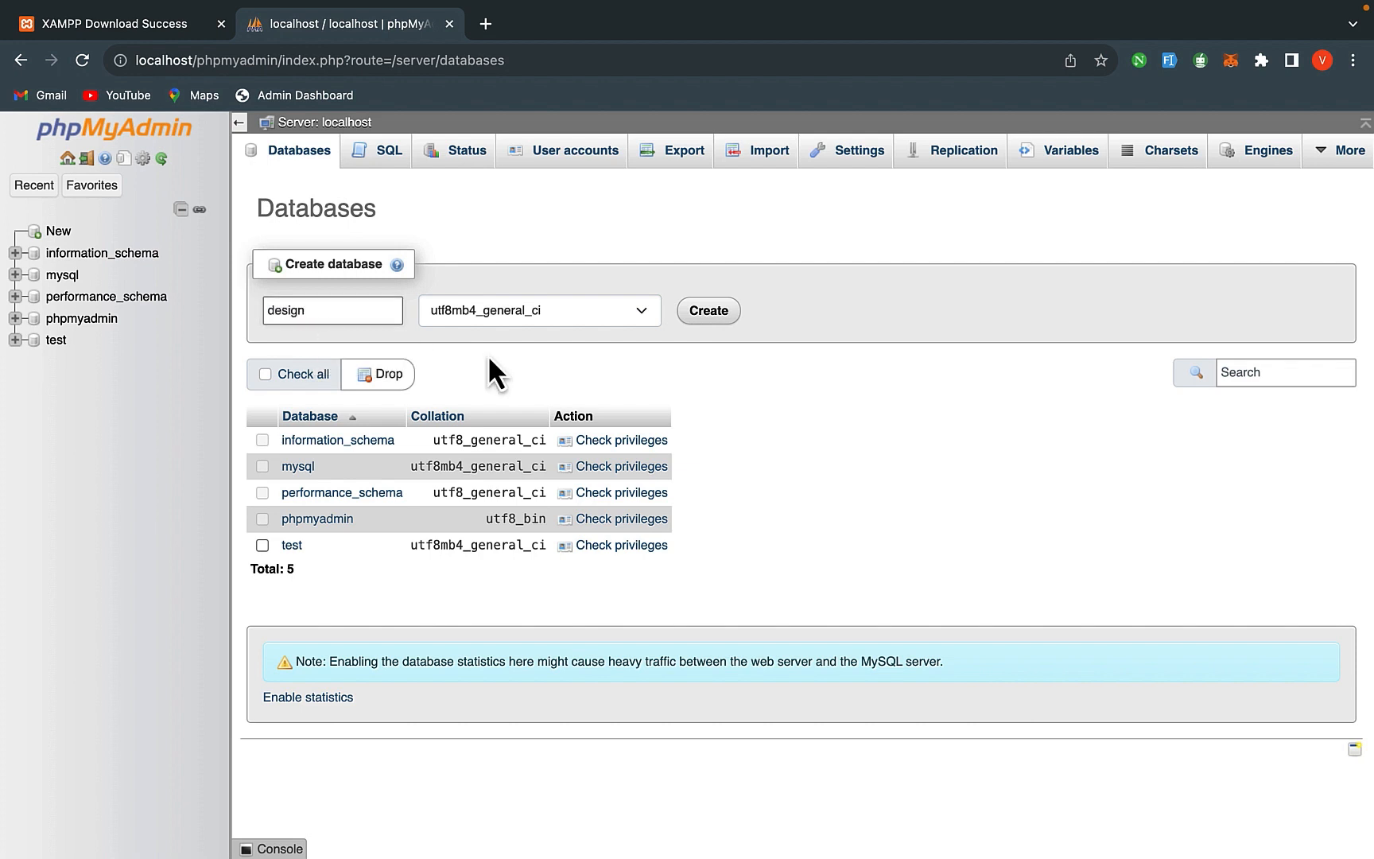
{"action": "left_click", "coordinate": [714, 315]}
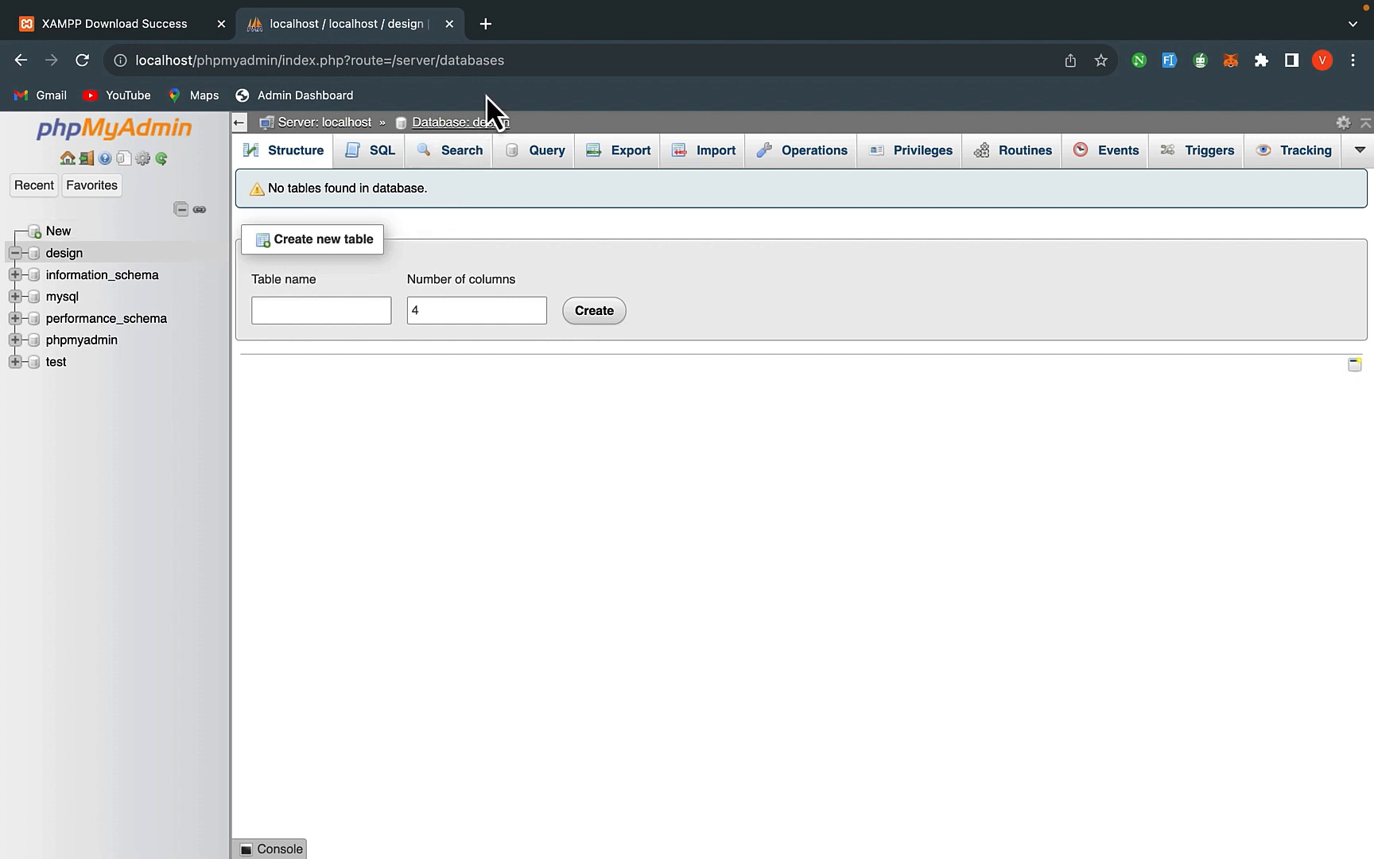
- Search 'wordpress download' in a new tab and download WordPress 6.3.2 from WordPress.org
{"action": "left_click", "coordinate": [486, 35]}
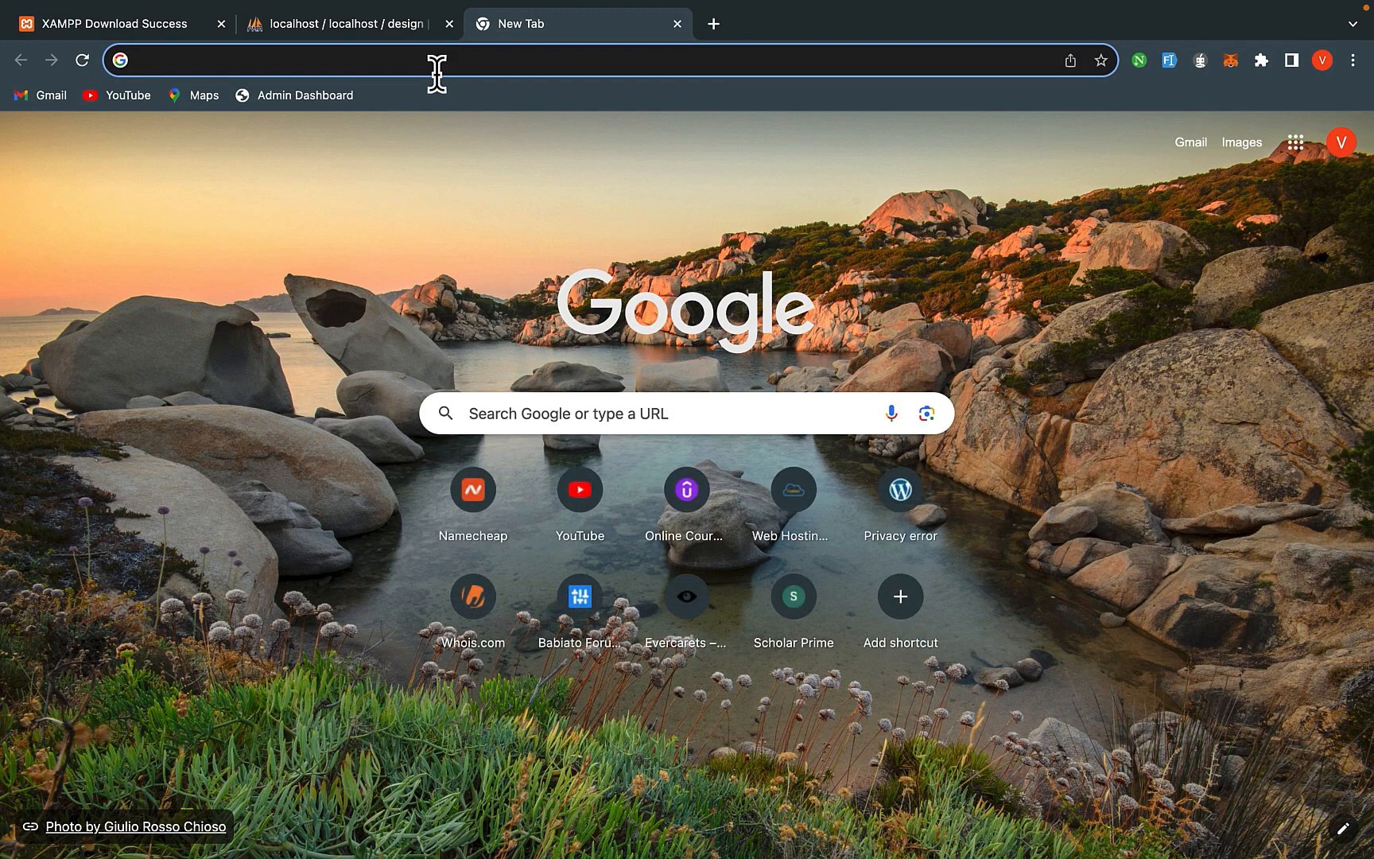
{"action": "type", "text": "wordpres"}
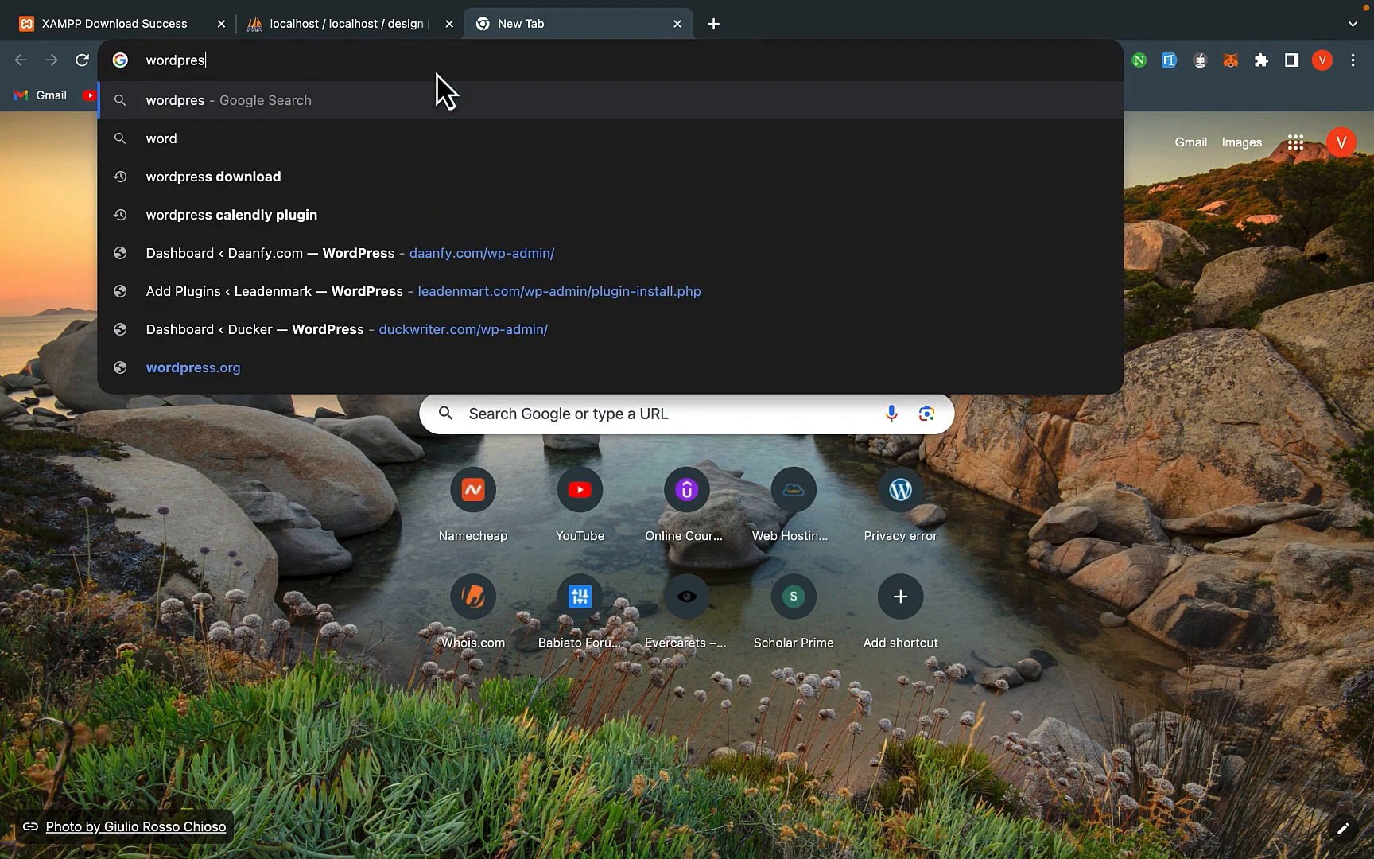
{"action": "type", "text": "s download"}
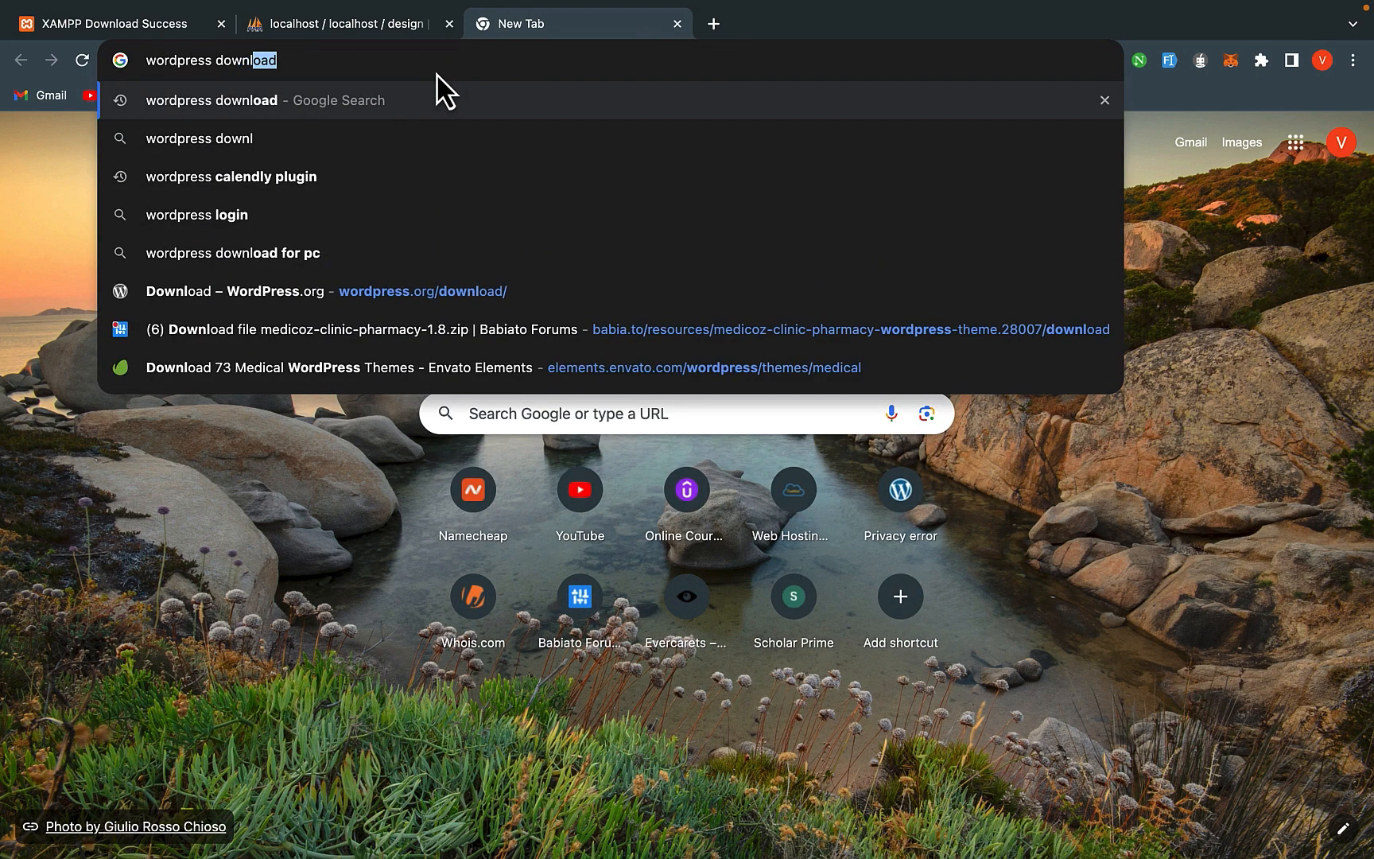
{"action": "key", "text": "Return"}
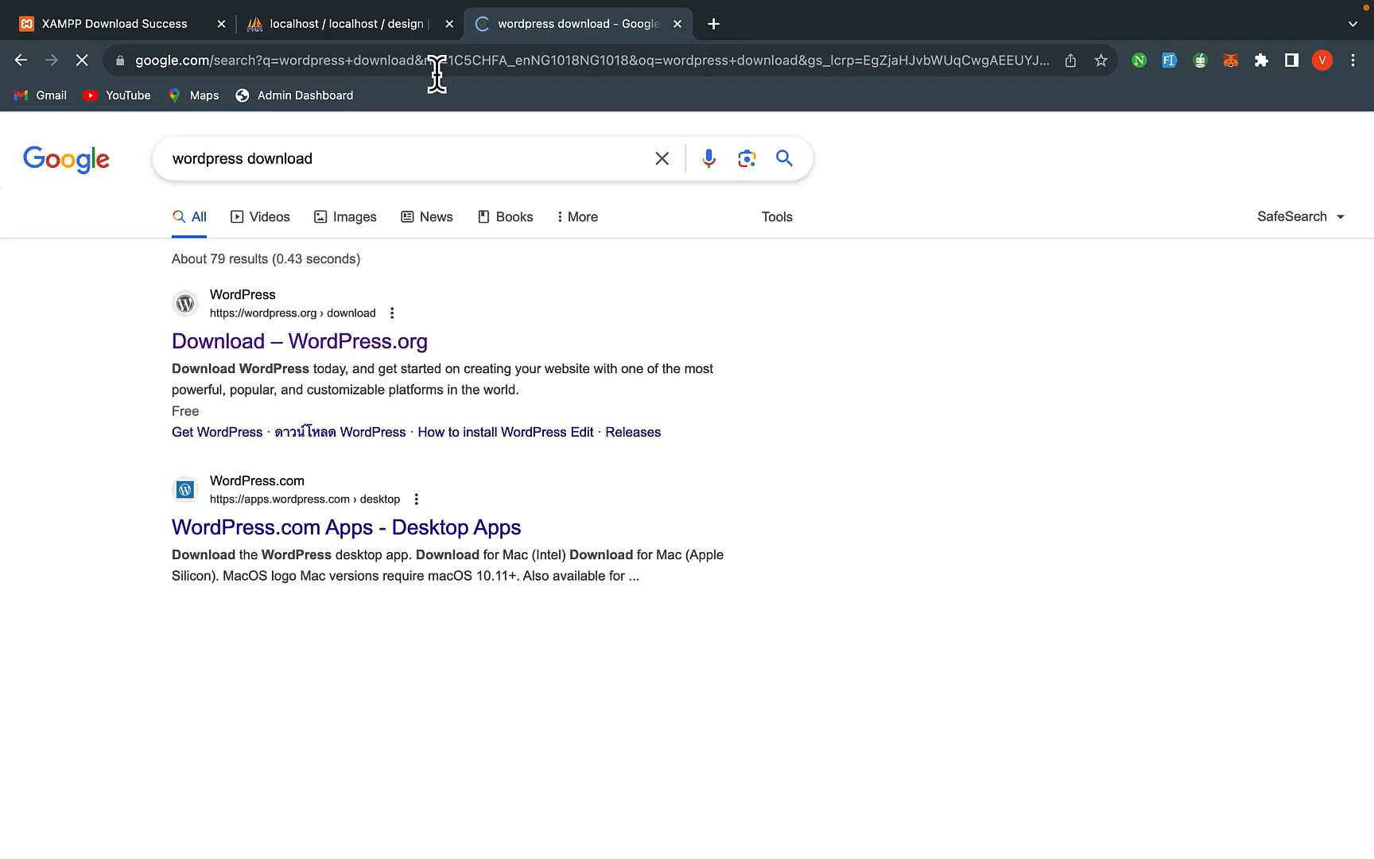
{"action": "left_click", "coordinate": [348, 364]}
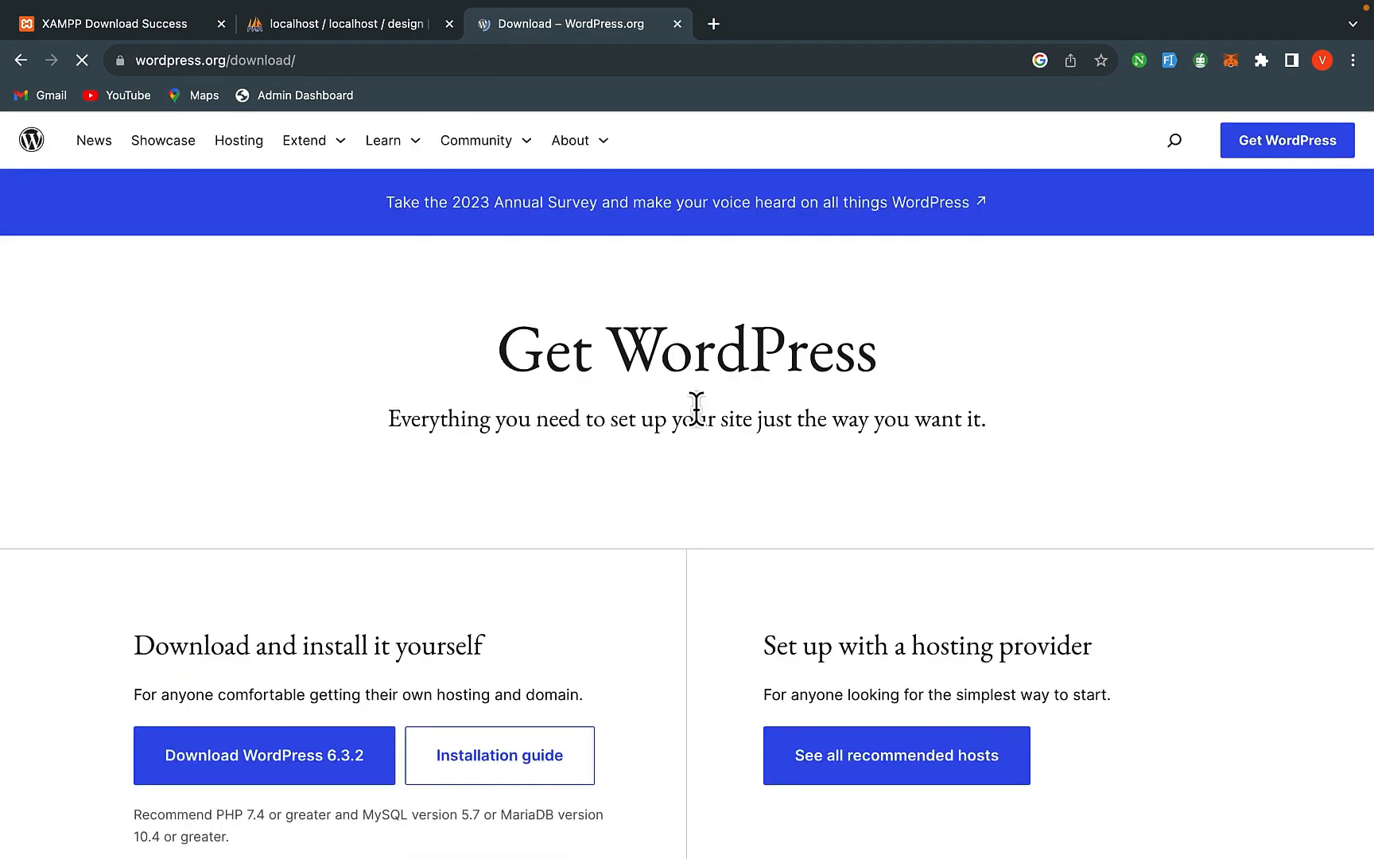
{"action": "left_click", "coordinate": [328, 761]}
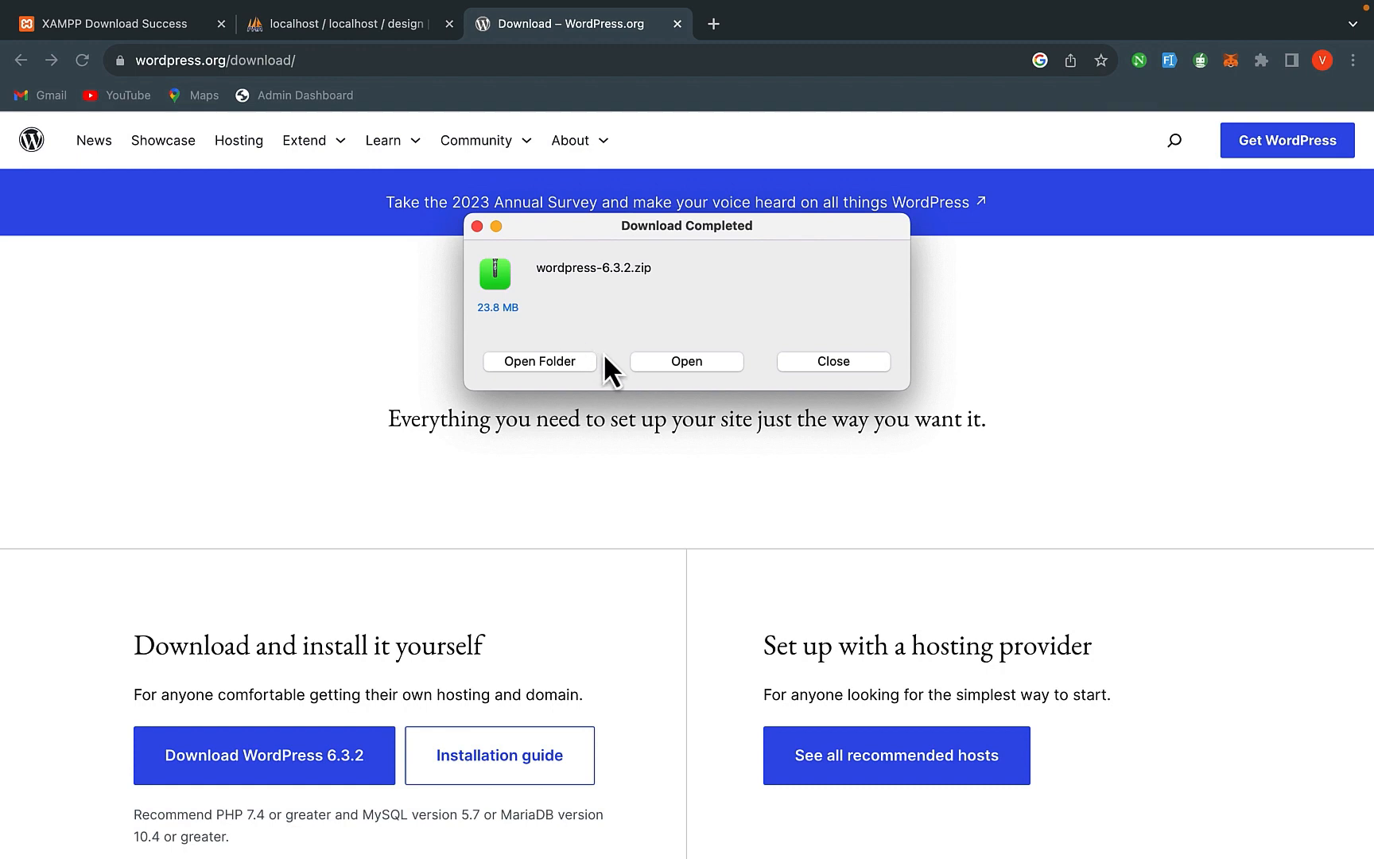
- Unzip wordpress-6.3.2.zip in Downloads and copy the extracted wordpress folder
{"action": "left_click", "coordinate": [547, 365]}
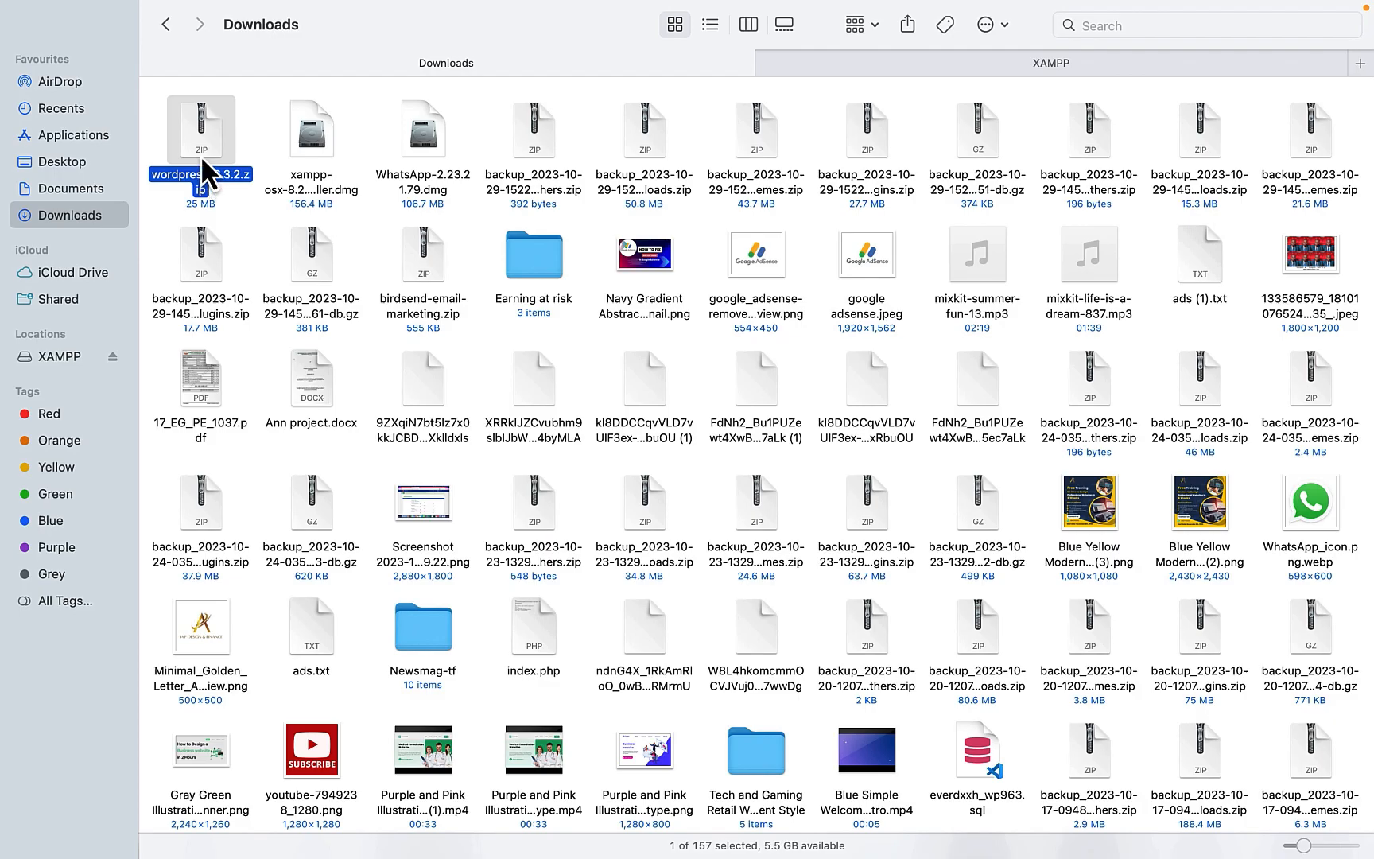
{"action": "double_click", "coordinate": [200, 154]}
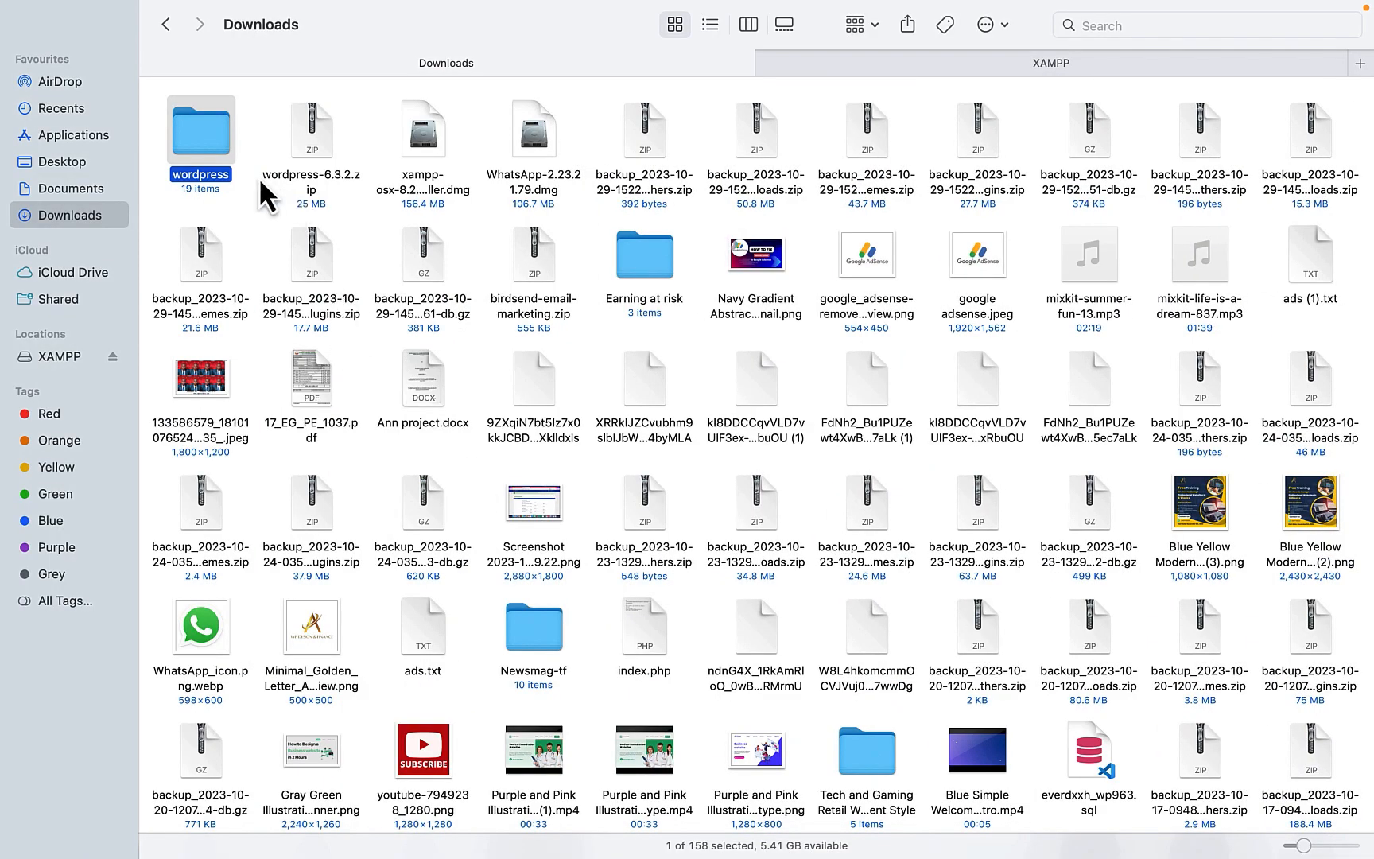
{"action": "right_click", "coordinate": [190, 146]}
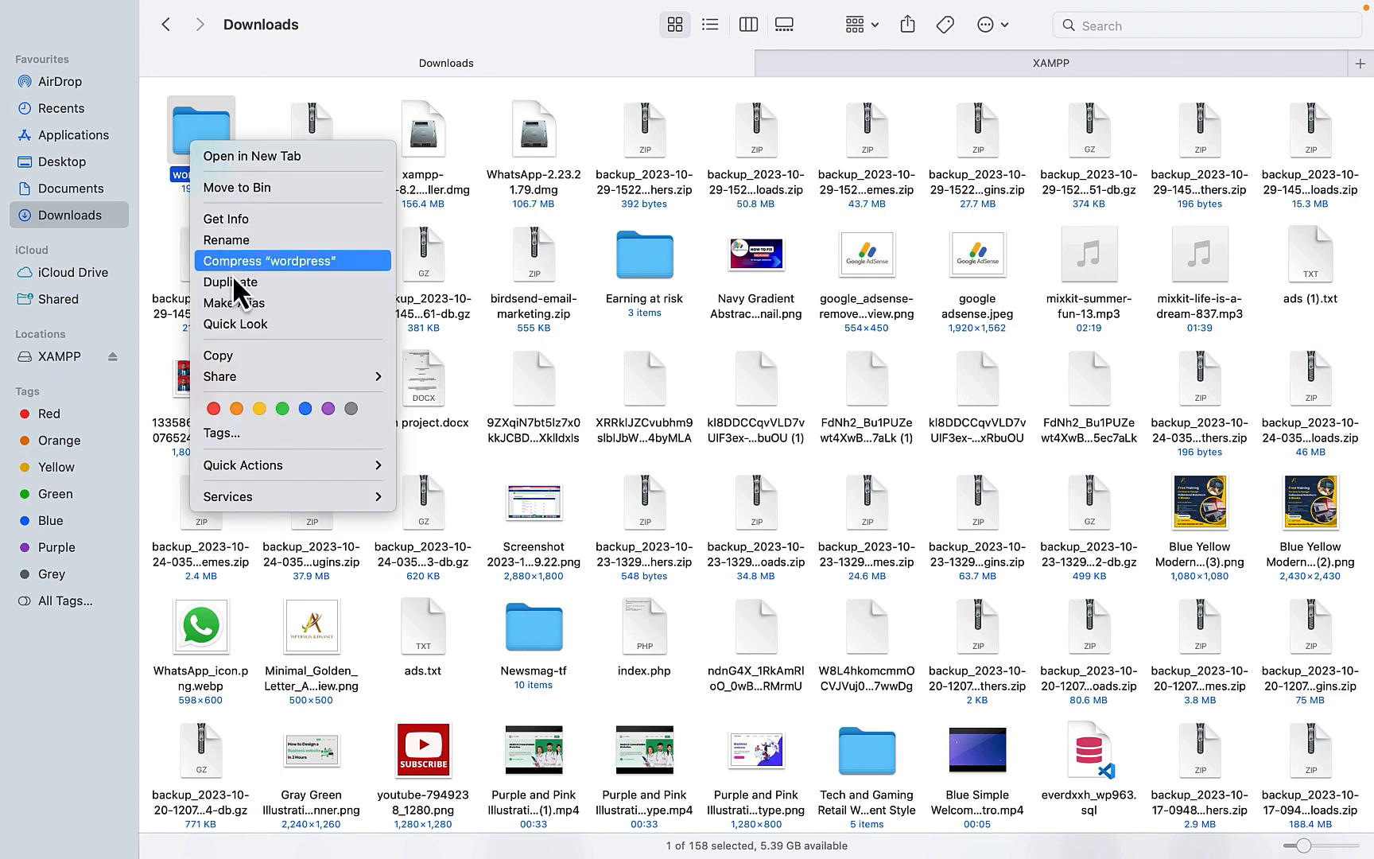
{"action": "left_click", "coordinate": [215, 356]}
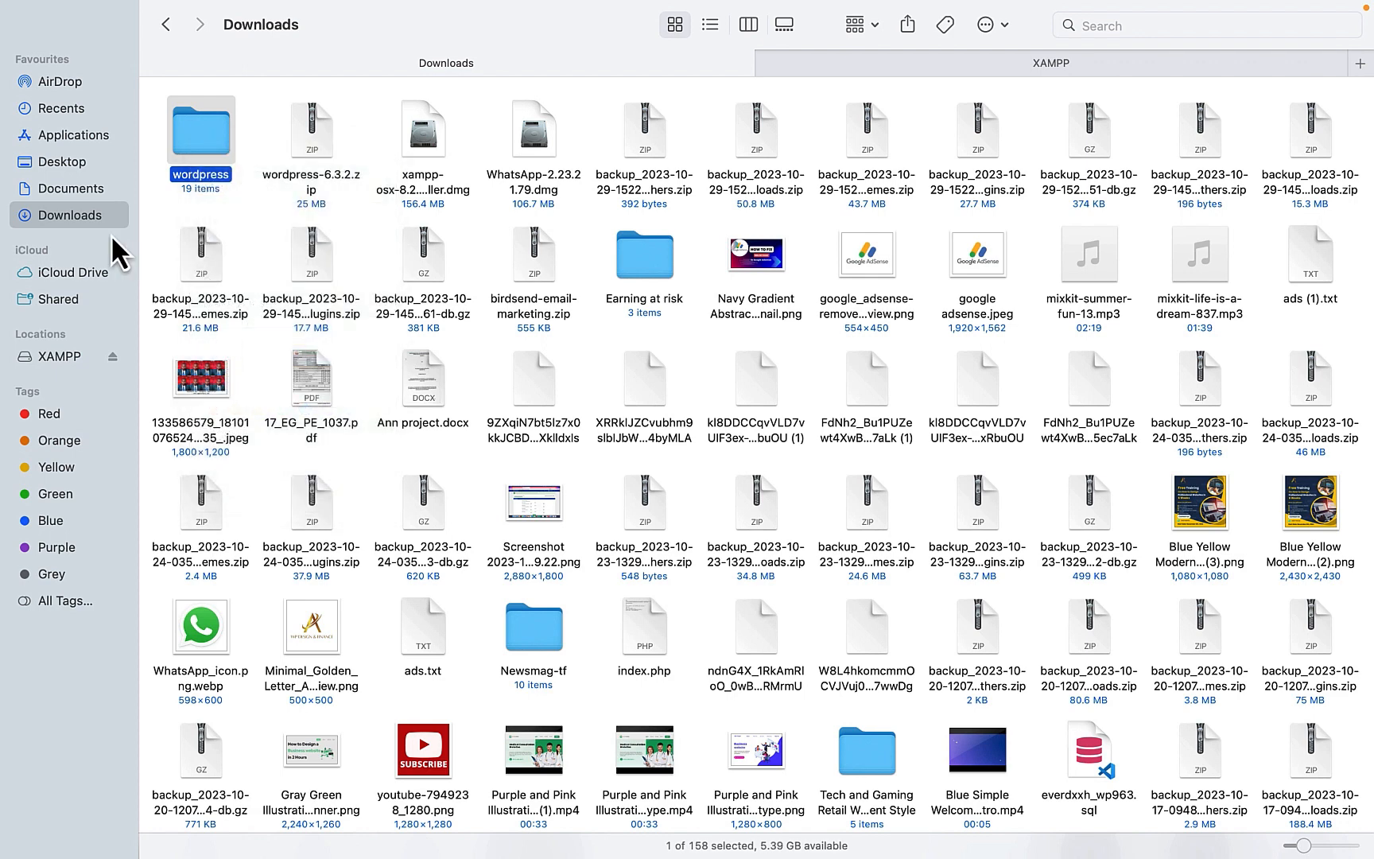
- Paste the wordpress folder into Applications/XAMPP/htdocs
{"action": "left_click", "coordinate": [79, 138]}
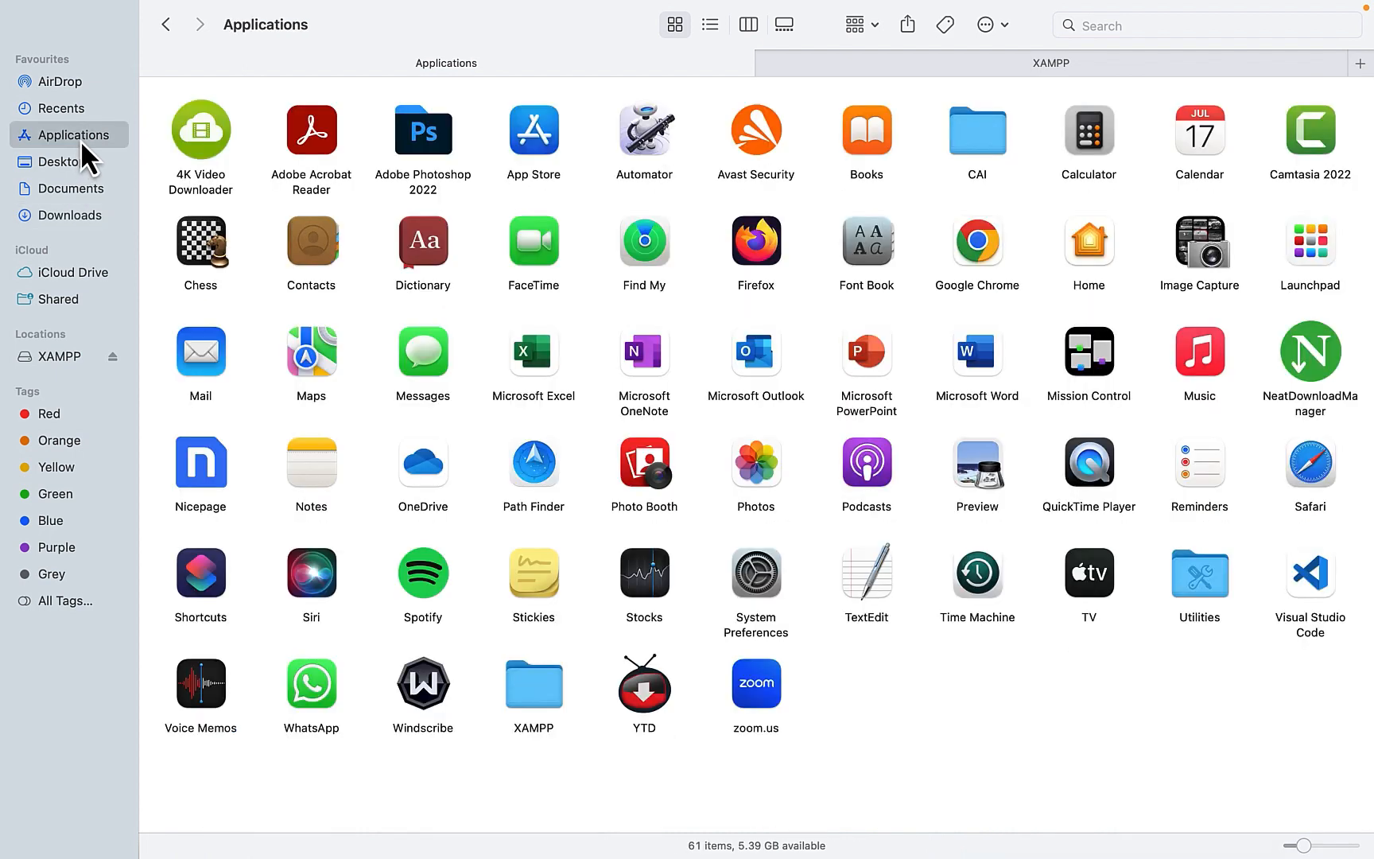
{"action": "double_click", "coordinate": [551, 689]}
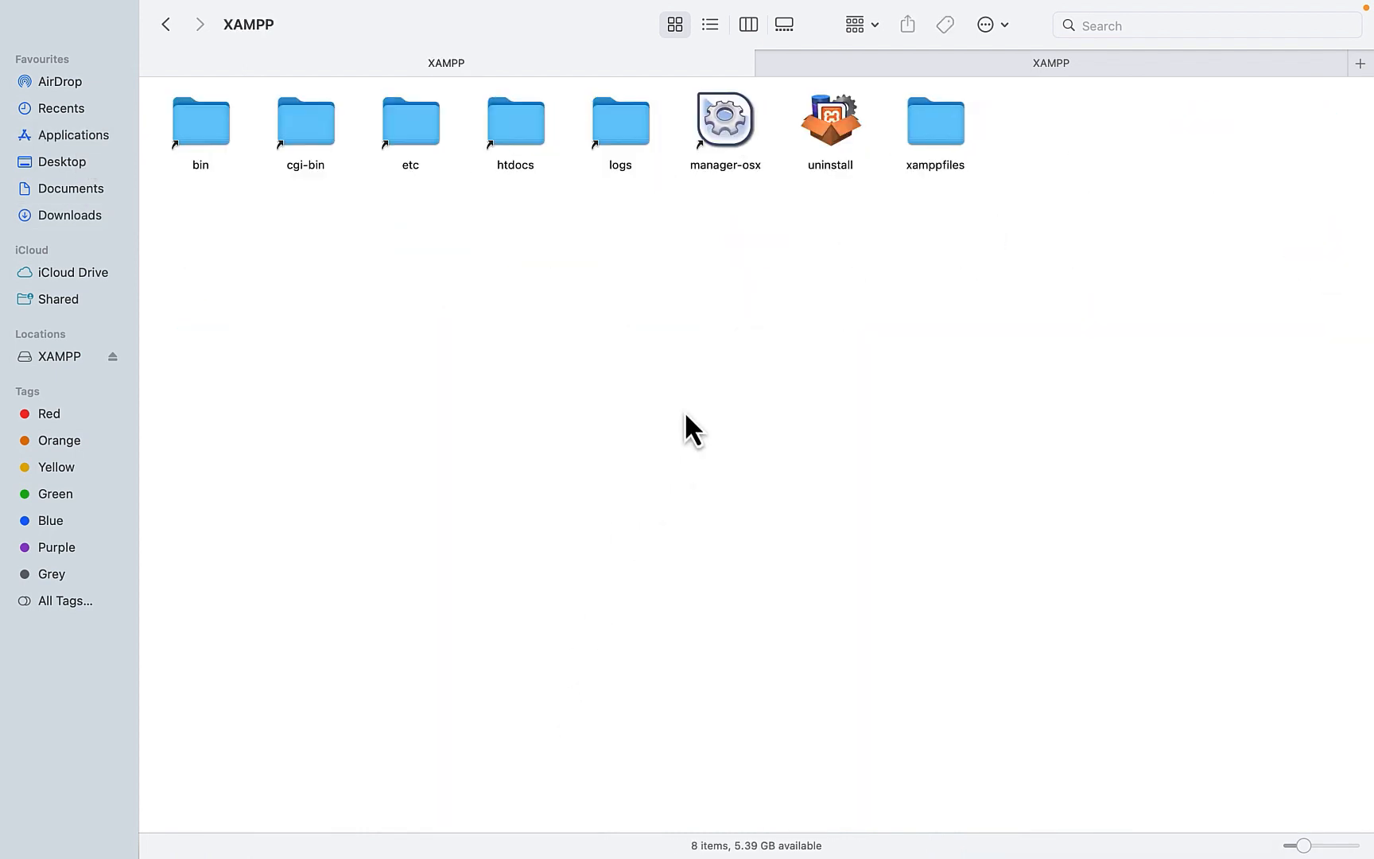
{"action": "double_click", "coordinate": [526, 135]}
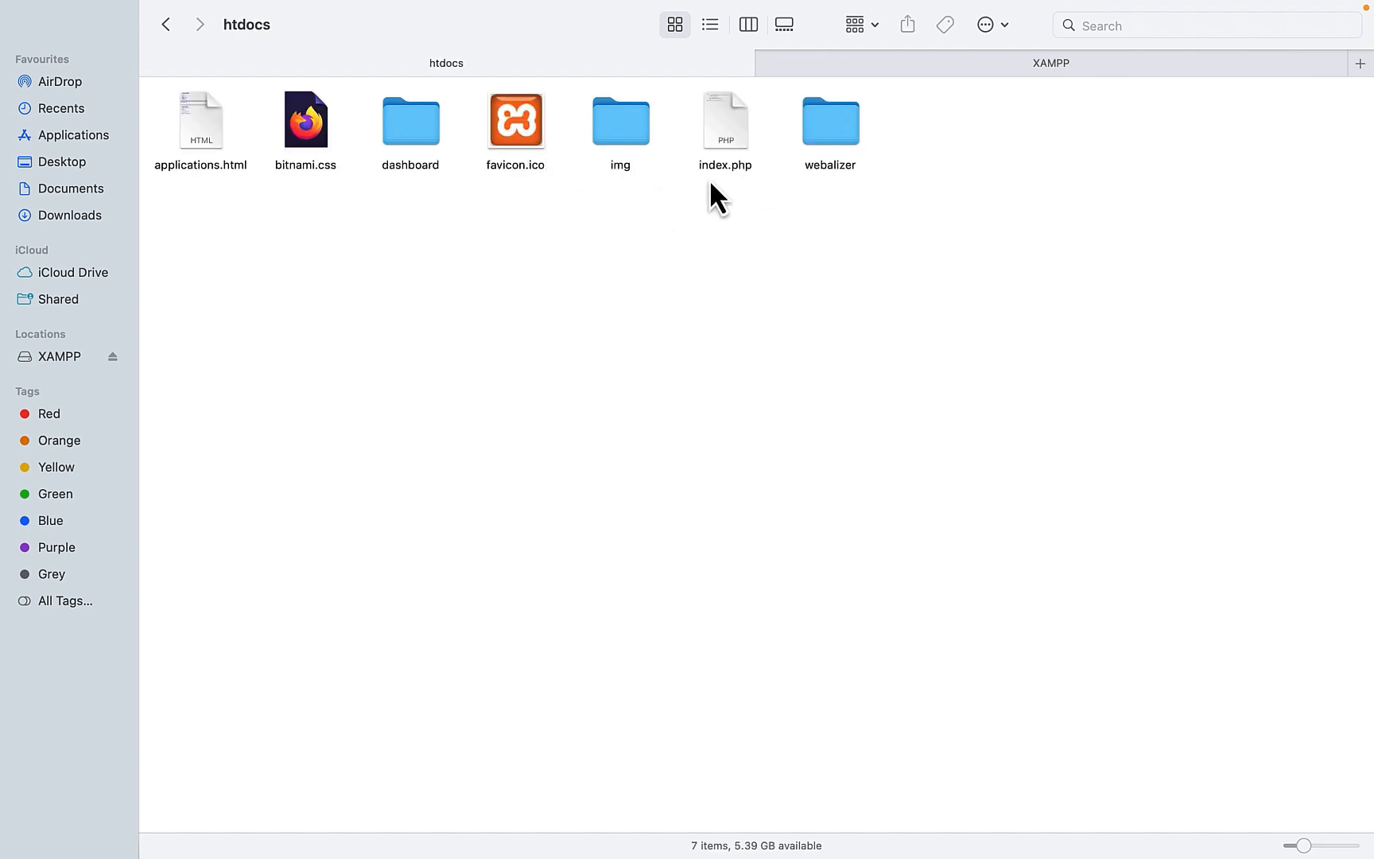
{"action": "right_click", "coordinate": [727, 259]}
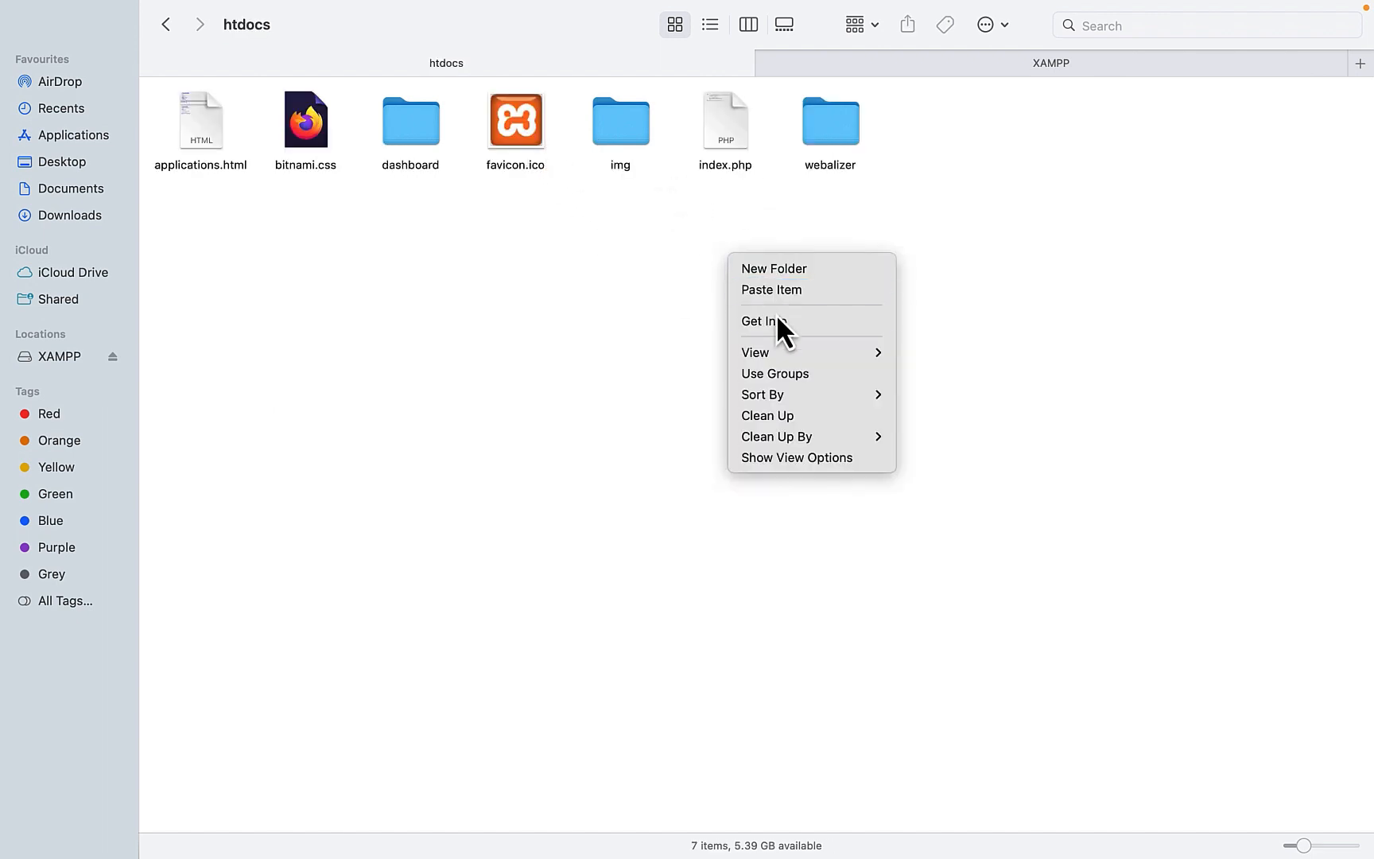
{"action": "left_click", "coordinate": [772, 294]}
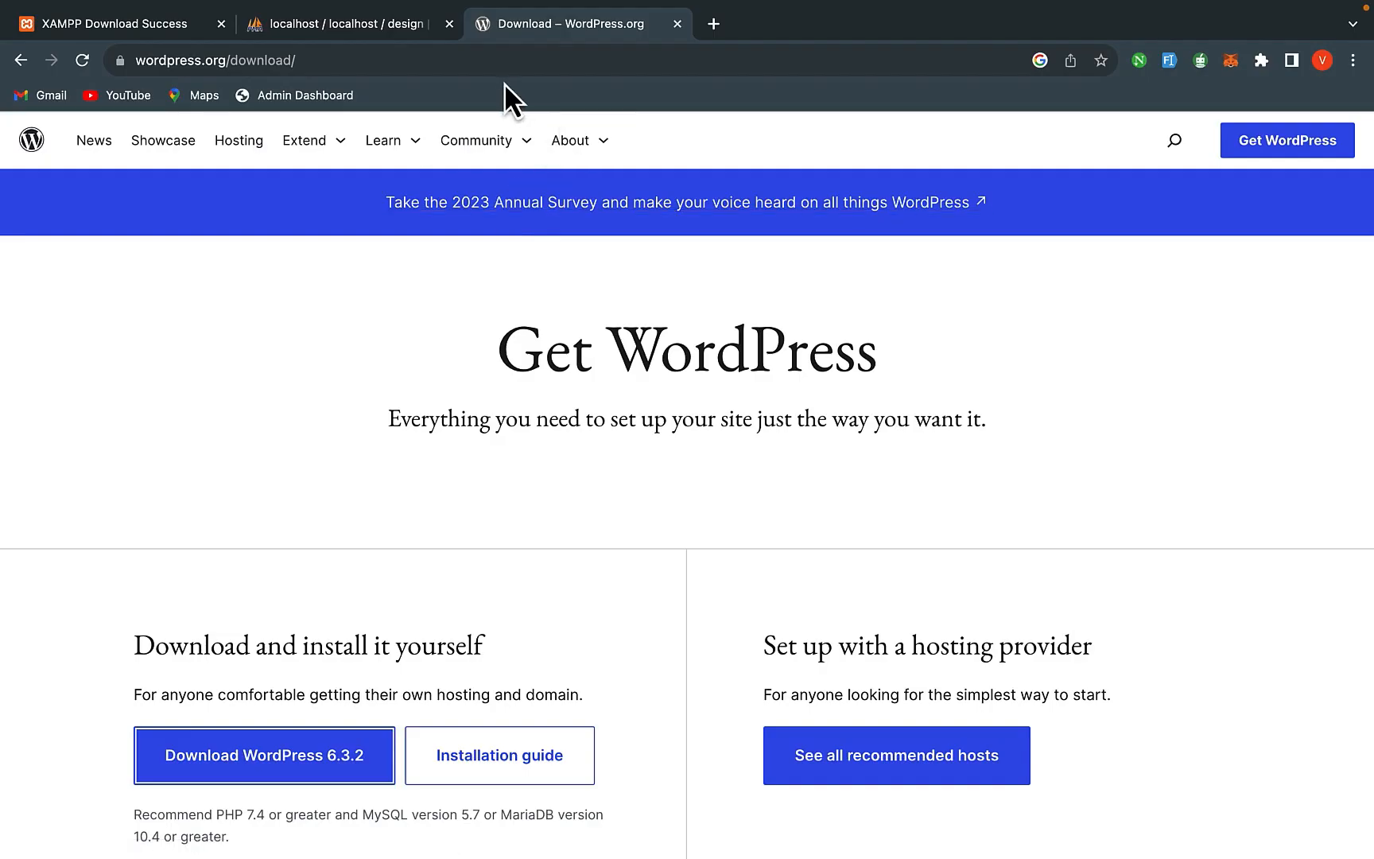
{"action": "left_click", "coordinate": [490, 70]}
- Load localhost/wordpress and begin the WordPress setup configuration
{"action": "type", "text": "lo"}
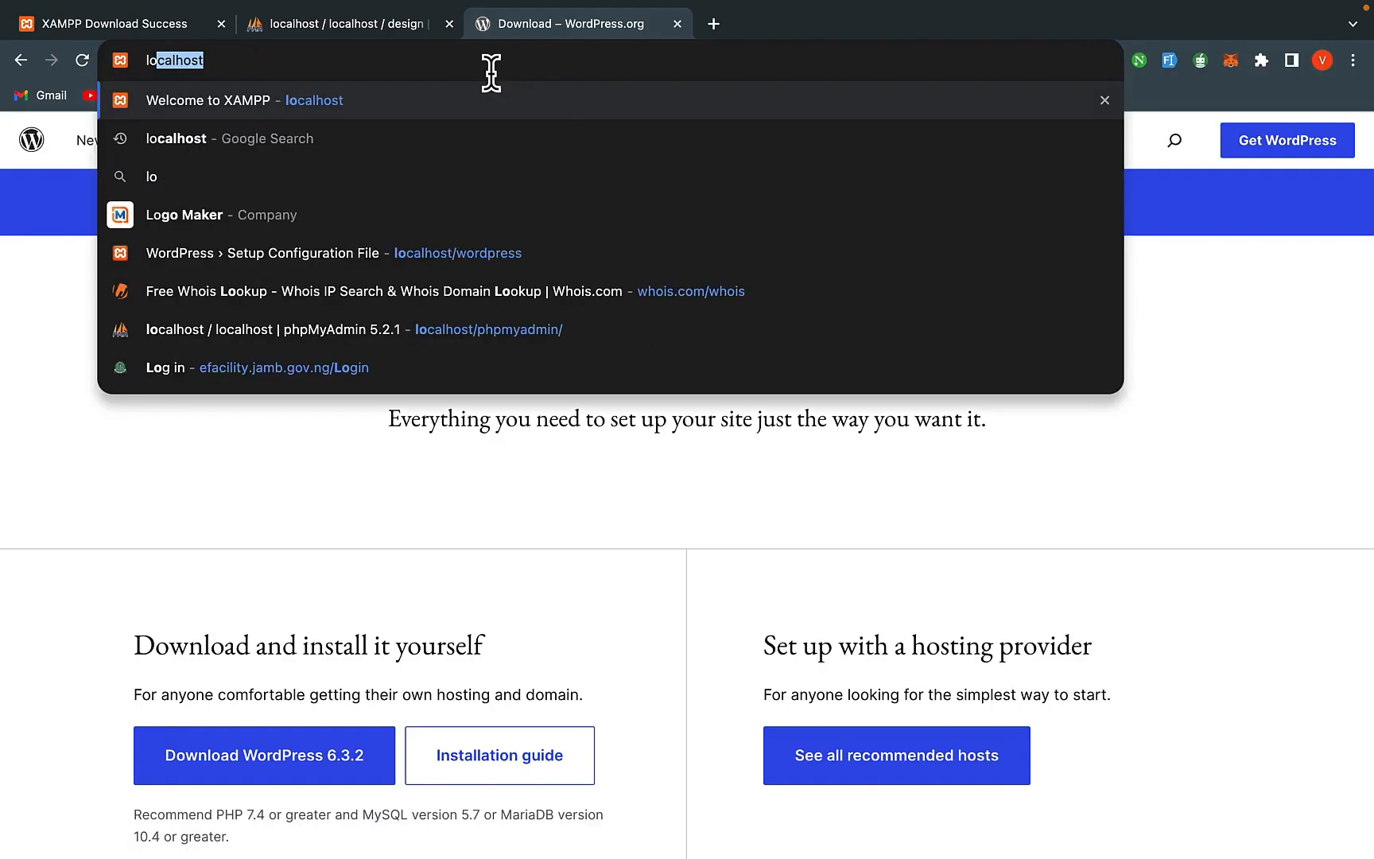
{"action": "type", "text": "calhost/"}
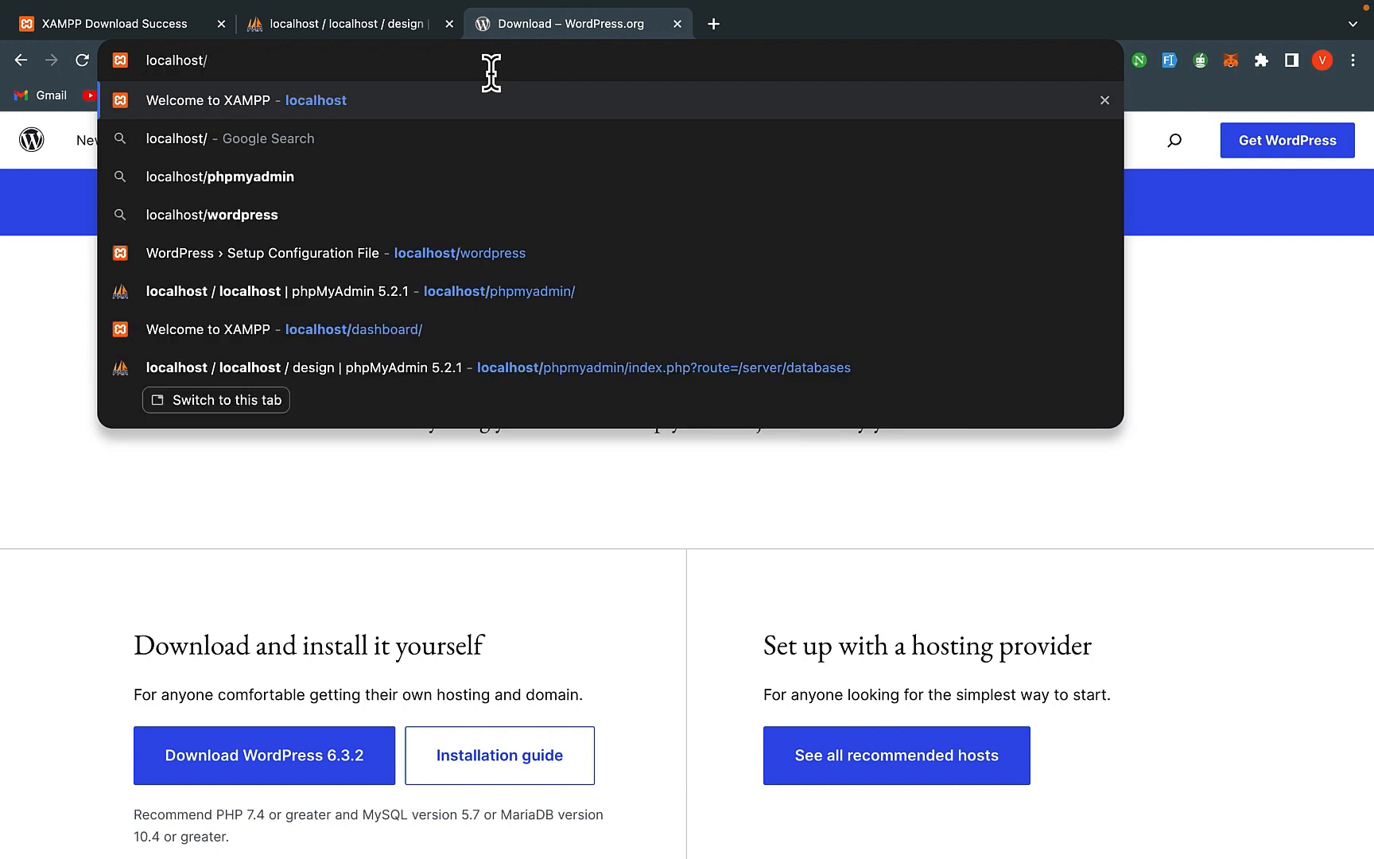
{"action": "type", "text": "word"}
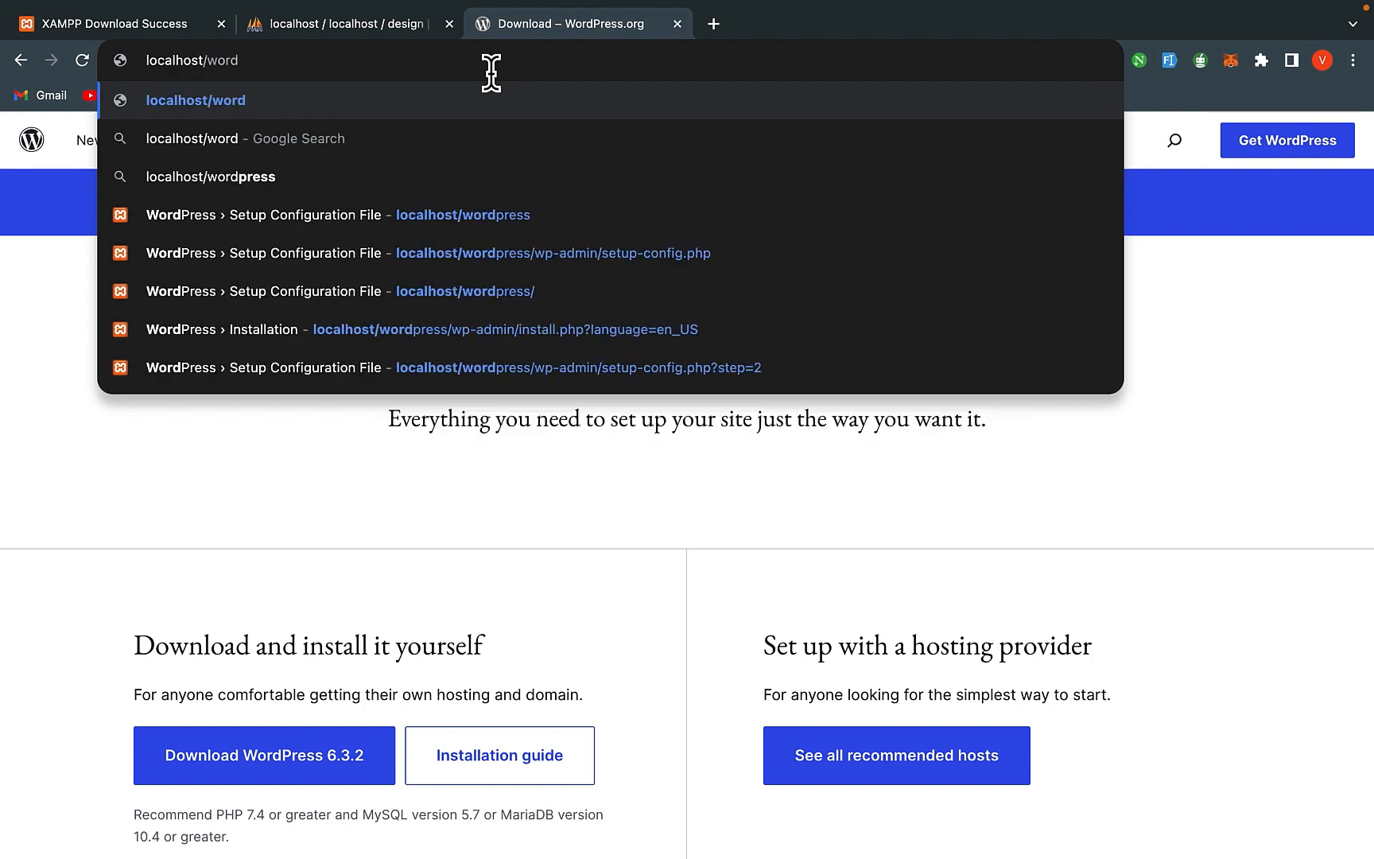
{"action": "type", "text": "press"}
{"action": "key", "text": "Return"}
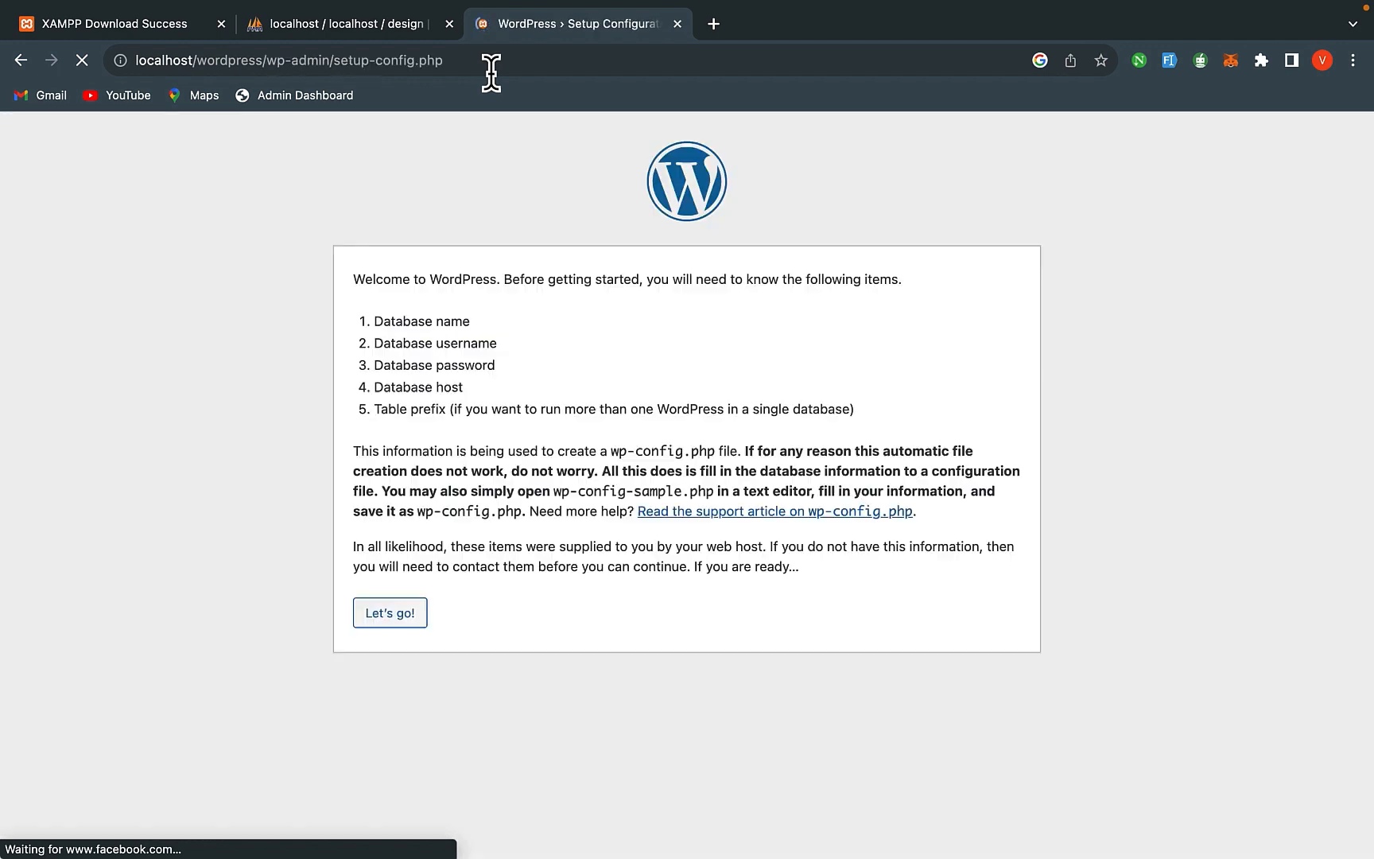
{"action": "left_click", "coordinate": [391, 617]}
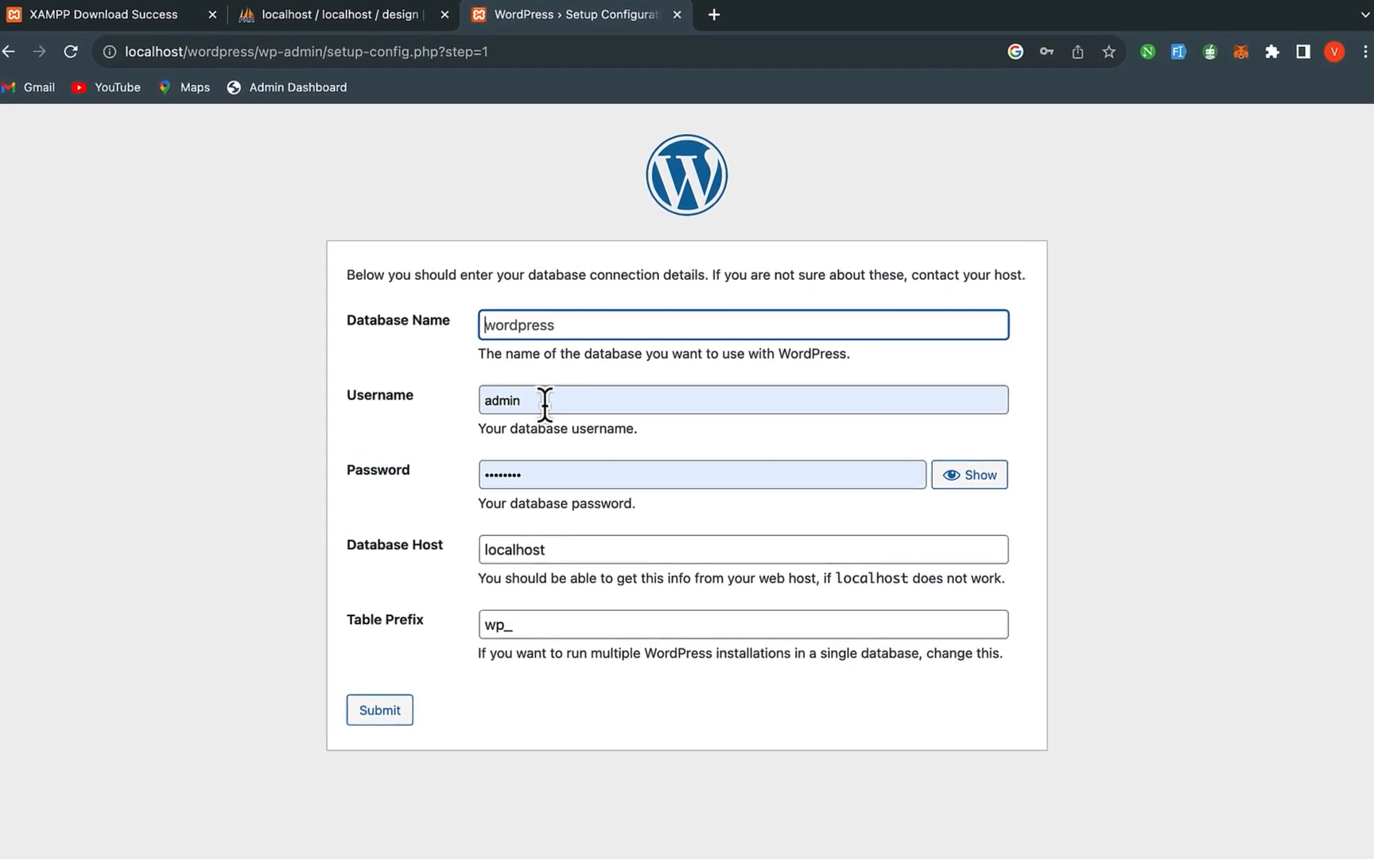
- Submit database name 'design', username 'root' and an empty password
{"action": "type", "text": "desig"}
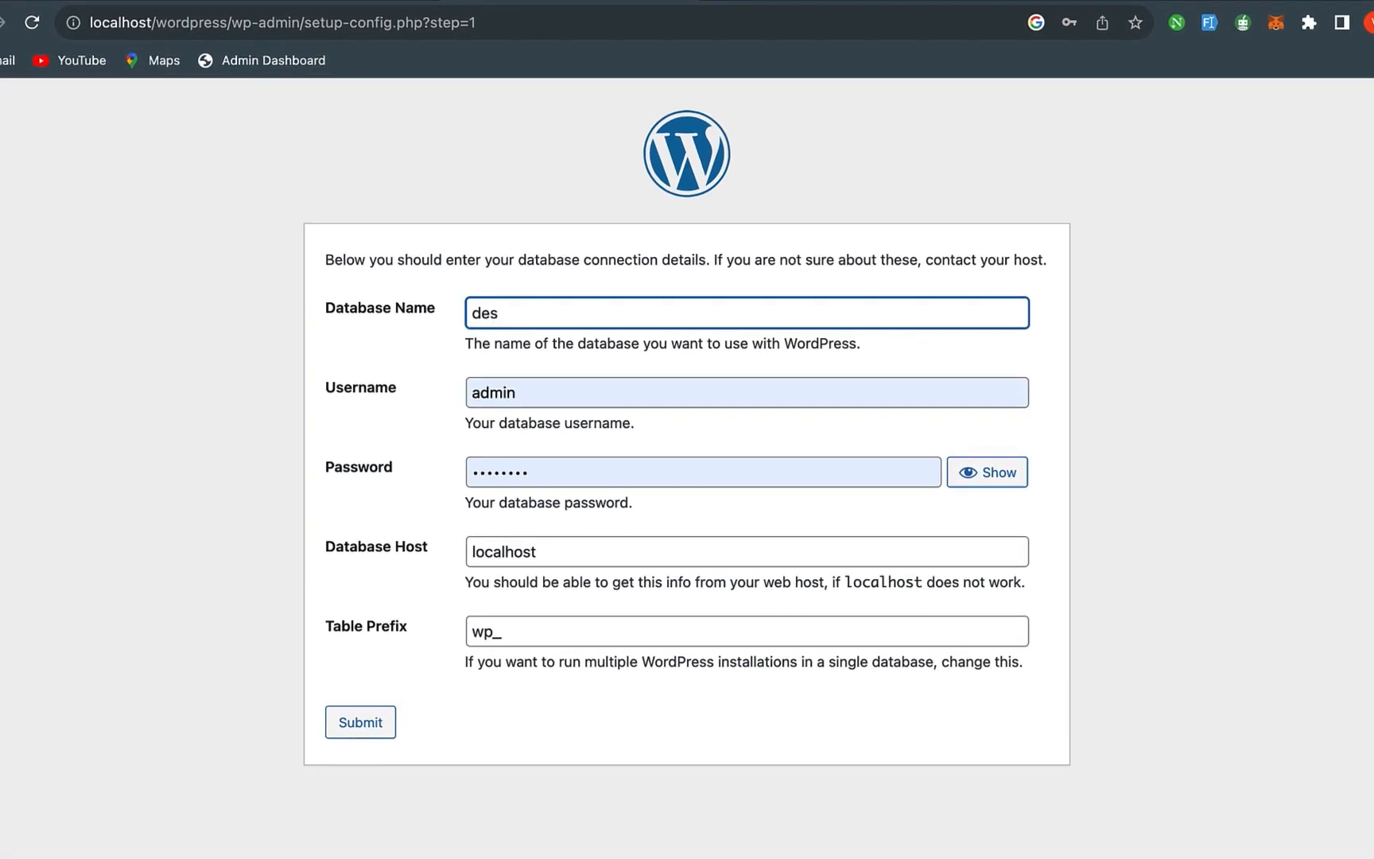
{"action": "type", "text": "n"}
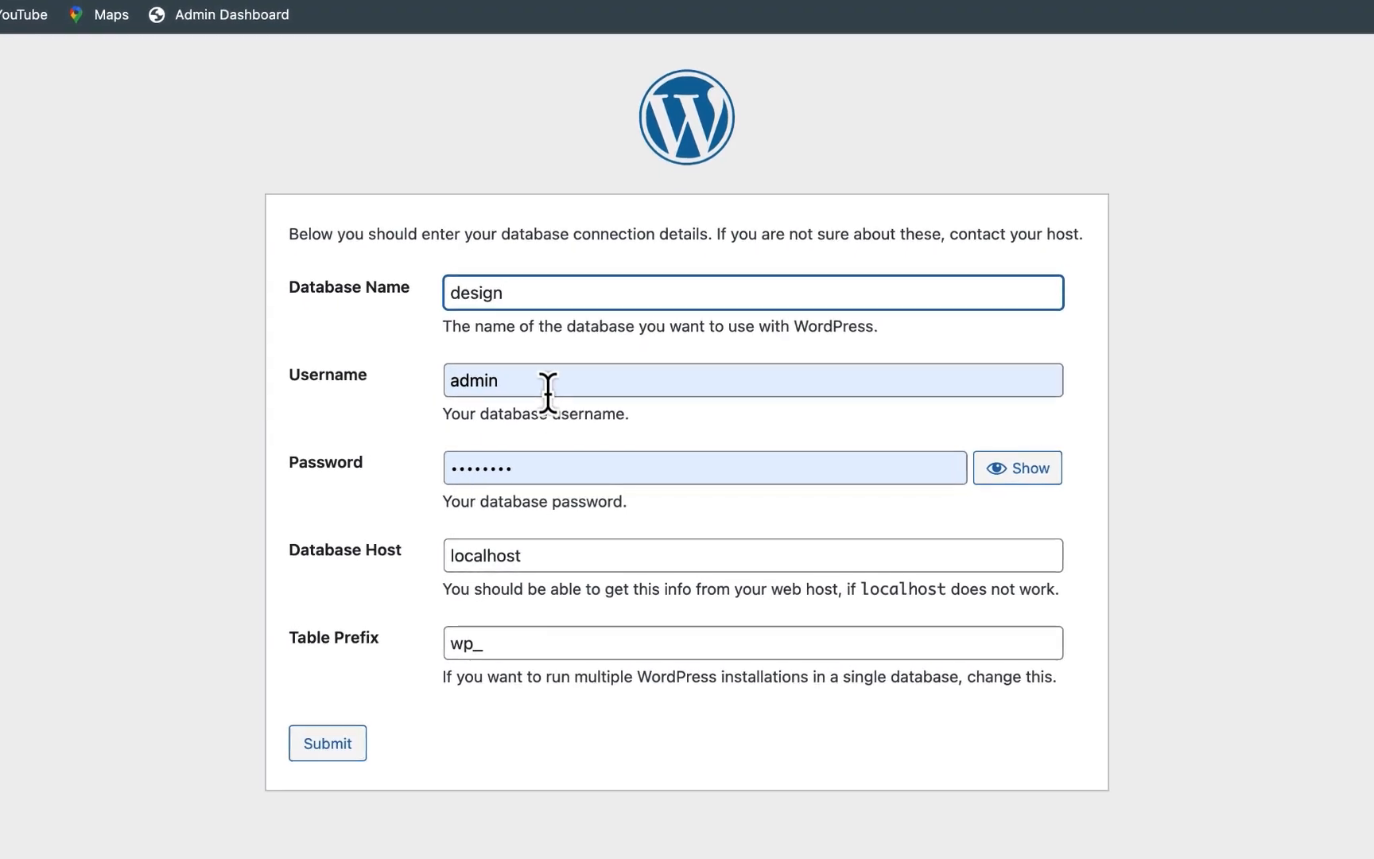
{"action": "left_click", "coordinate": [558, 392]}
{"action": "key", "text": "BackSpace"}
{"action": "key", "text": "BackSpace"}
{"action": "key", "text": "BackSpace"}
{"action": "key", "text": "BackSpace"}
{"action": "key", "text": "BackSpace"}
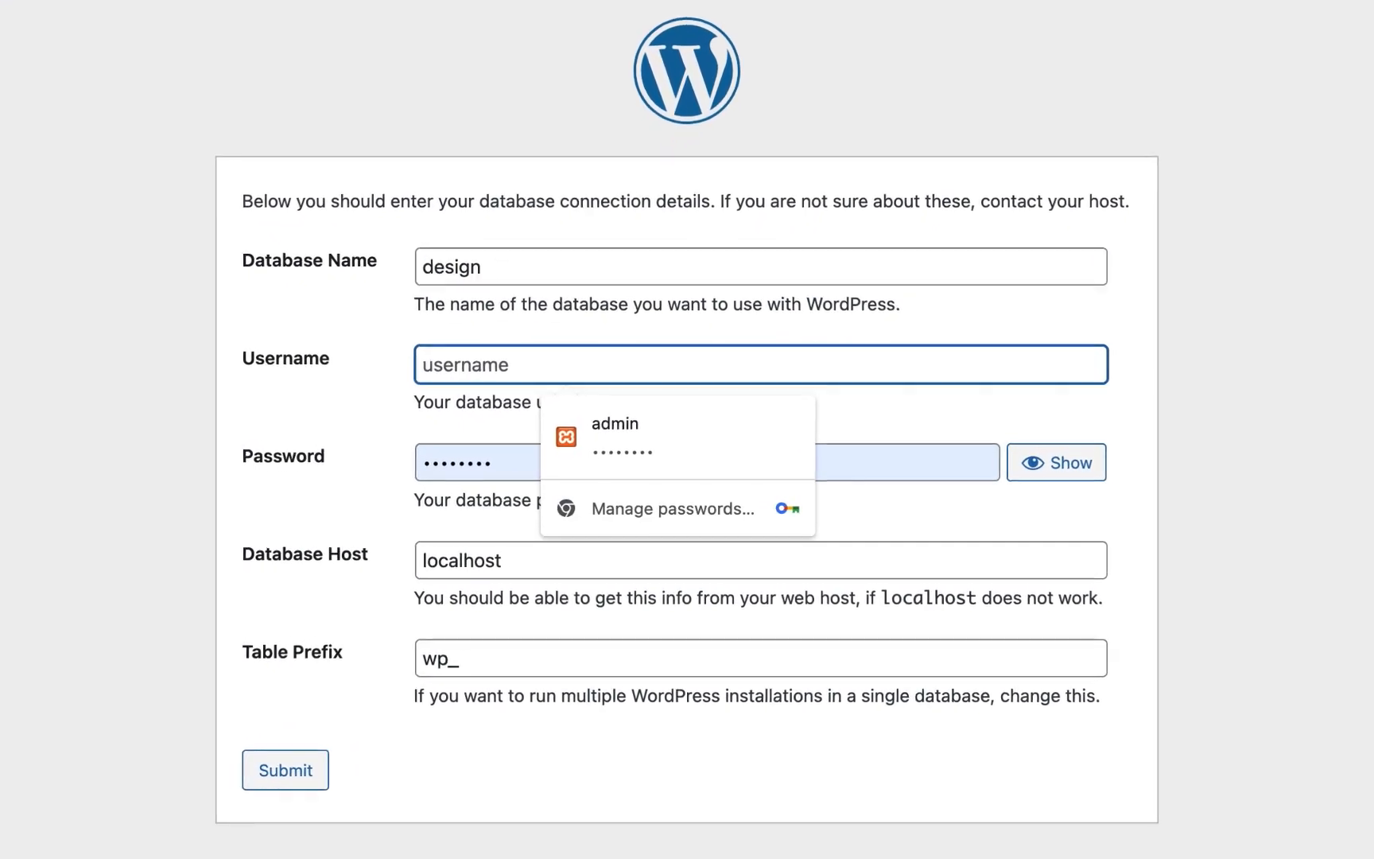
{"action": "type", "text": "root"}
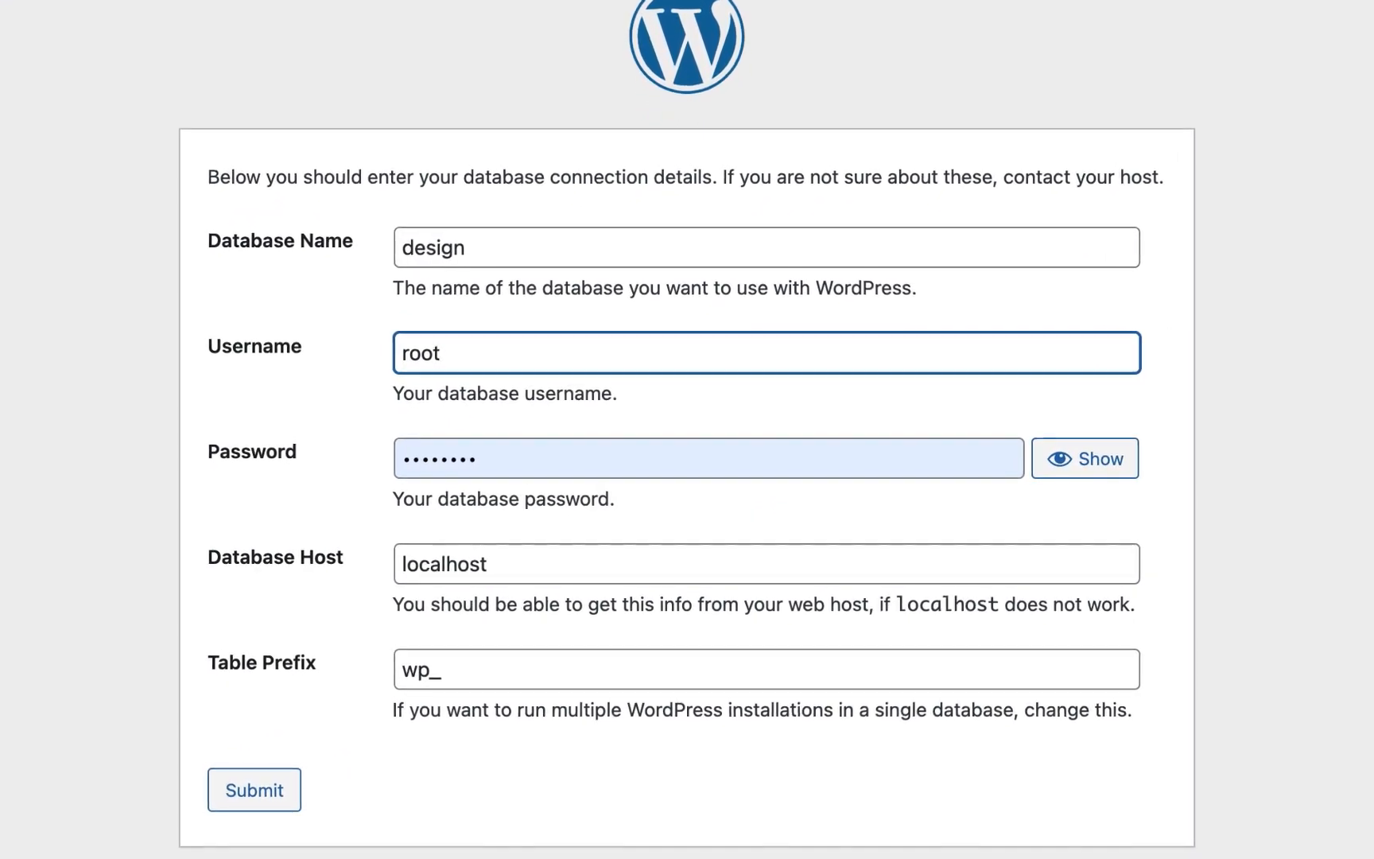
{"action": "left_click", "coordinate": [524, 455]}
{"action": "key", "text": "BackSpace"}
{"action": "key", "text": "BackSpace"}
{"action": "key", "text": "BackSpace"}
{"action": "key", "text": "BackSpace"}
{"action": "key", "text": "BackSpace"}
{"action": "key", "text": "BackSpace"}
{"action": "key", "text": "BackSpace"}
{"action": "key", "text": "BackSpace"}
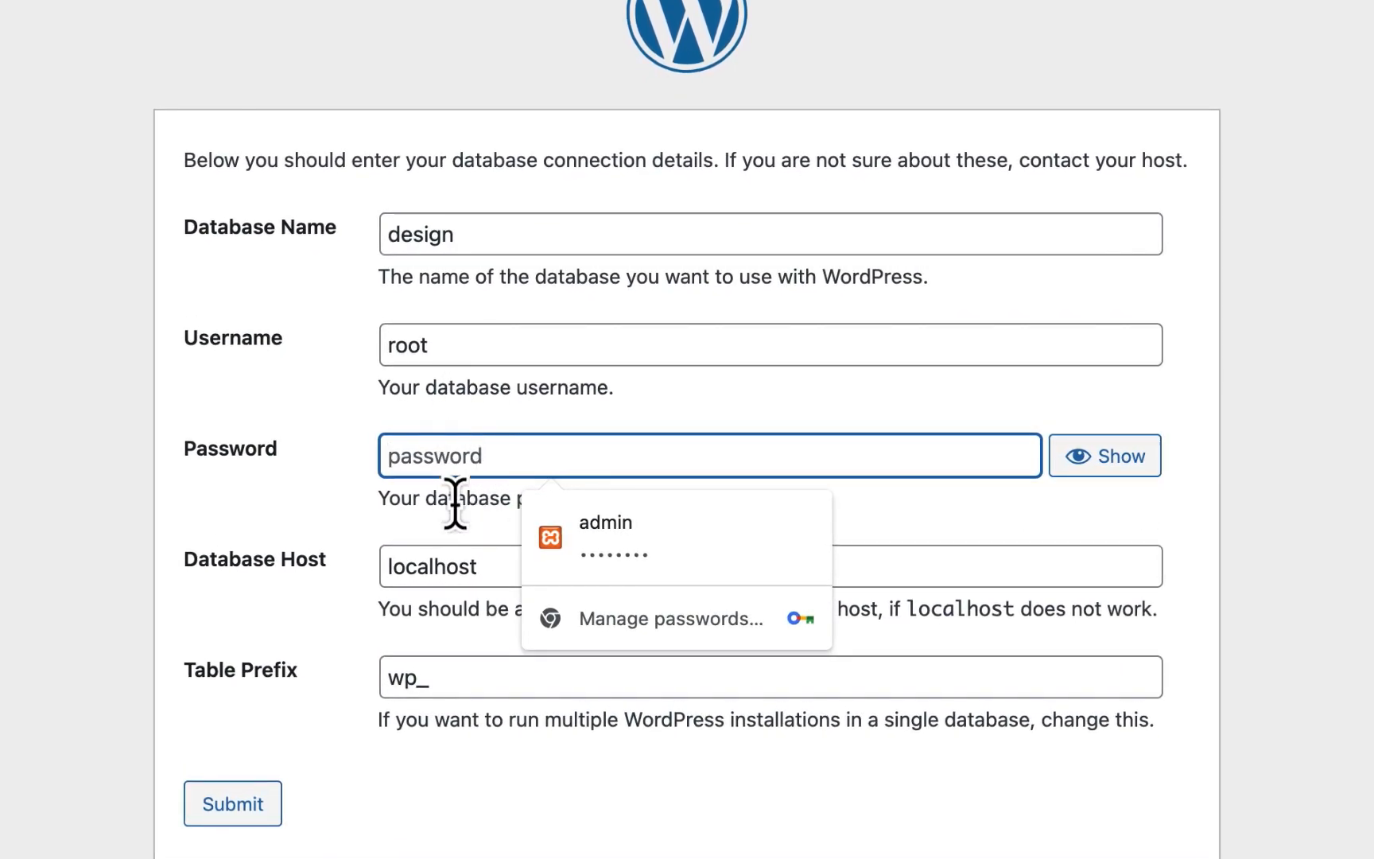
{"action": "left_click", "coordinate": [457, 759]}
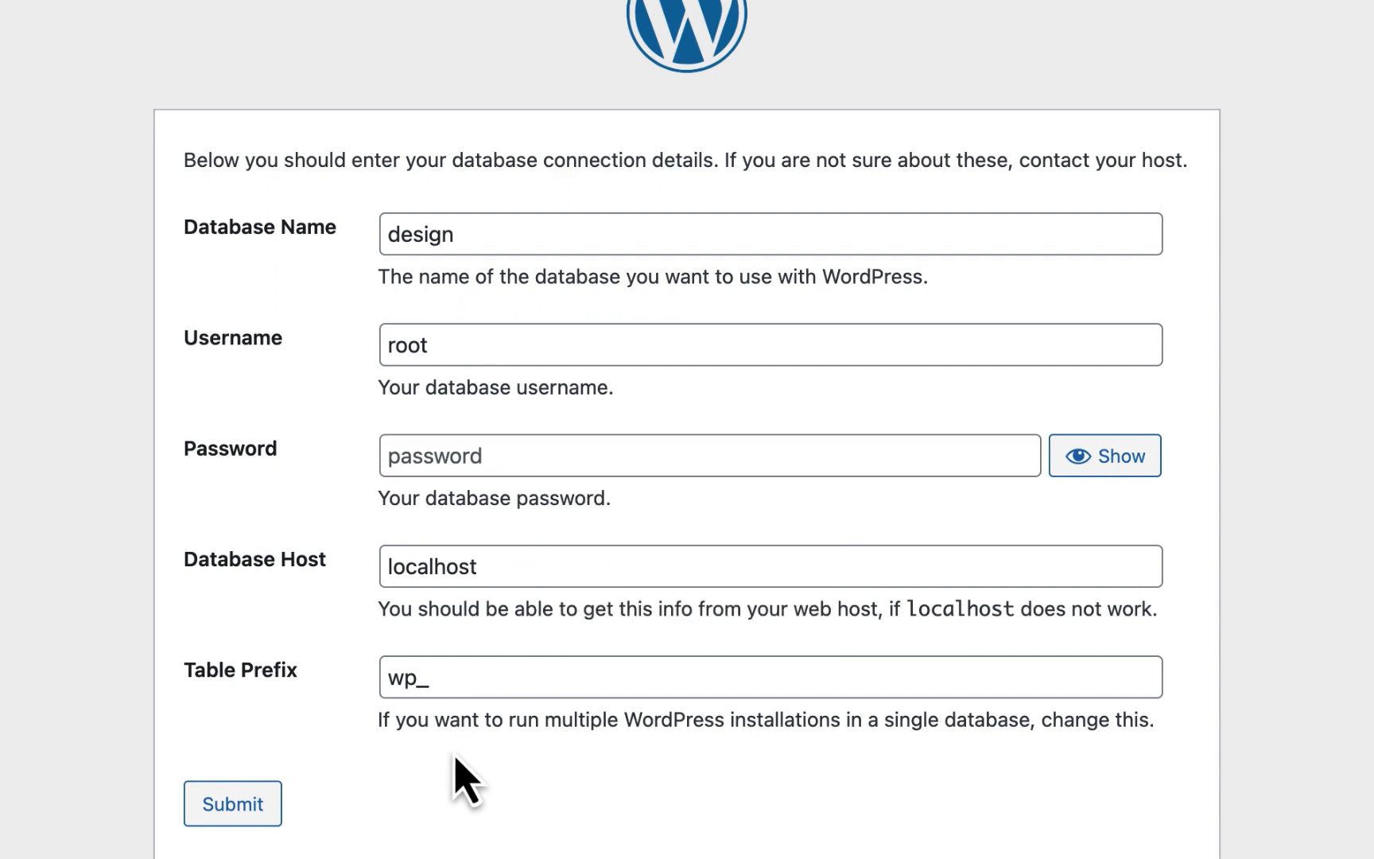
{"action": "left_click", "coordinate": [235, 801]}
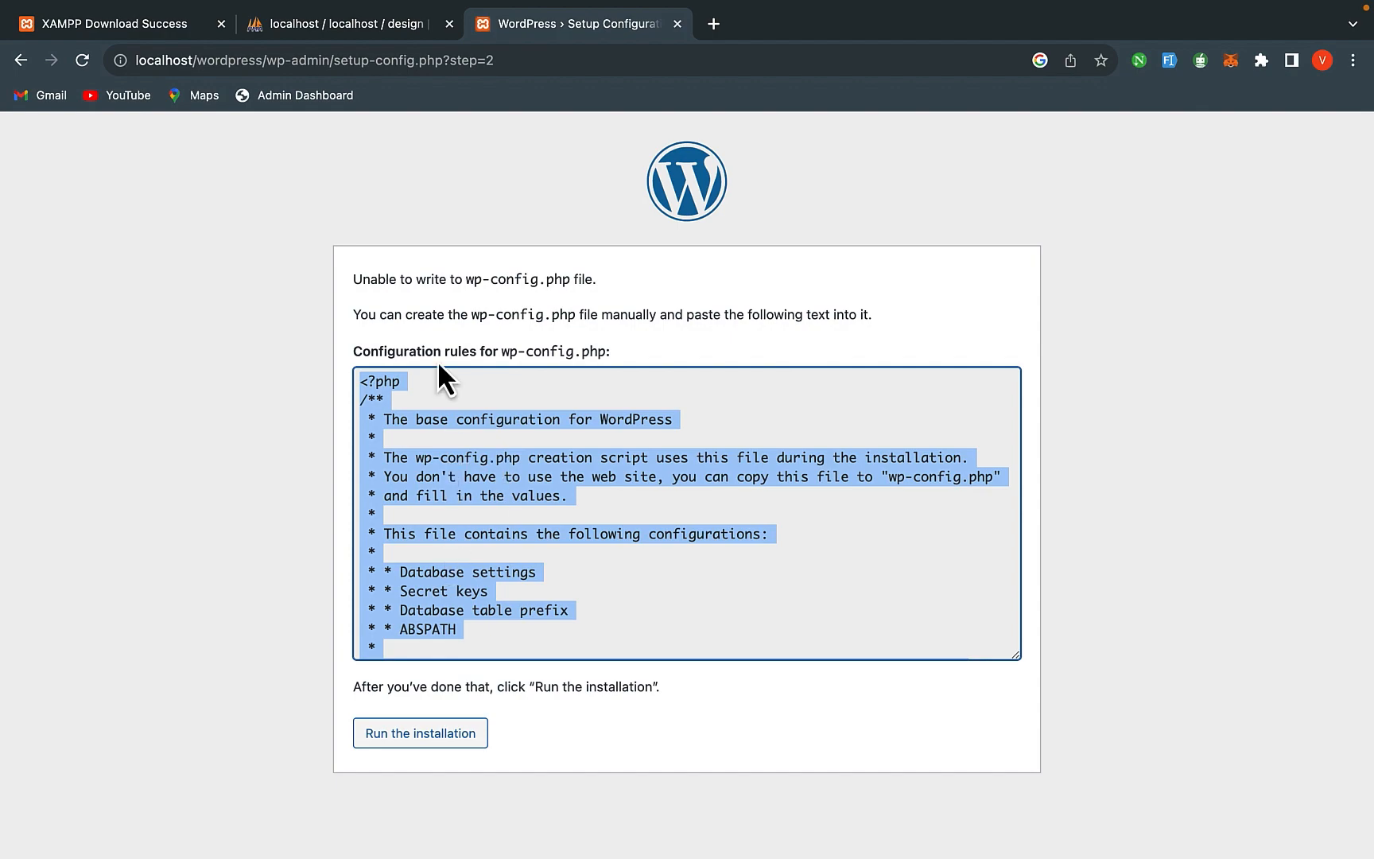
- Leave the wp-config instructions page via Mission Control and switch to Finder
{"action": "key", "text": "ctrl+Up"}
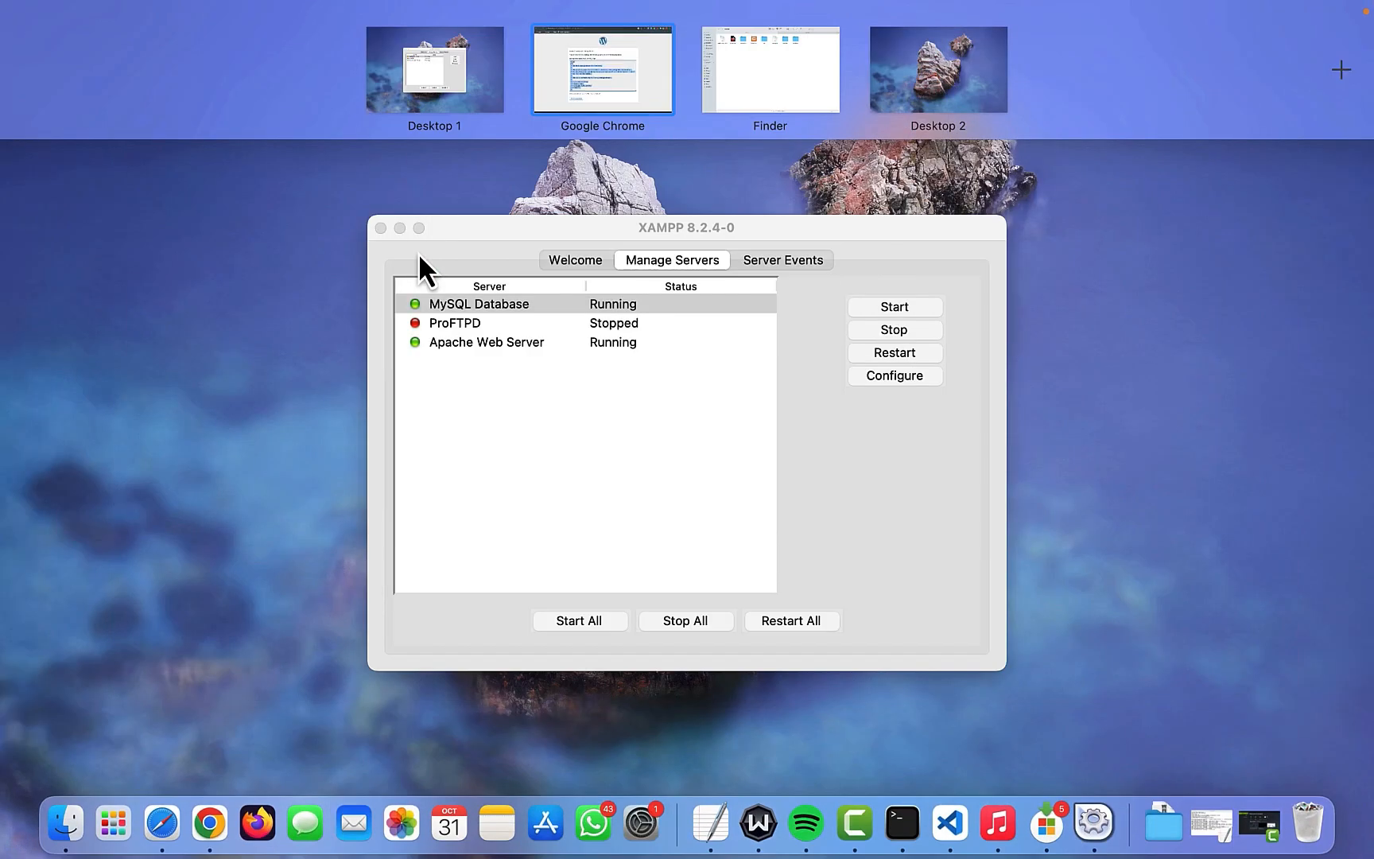
{"action": "key", "text": "ctrl+Up"}
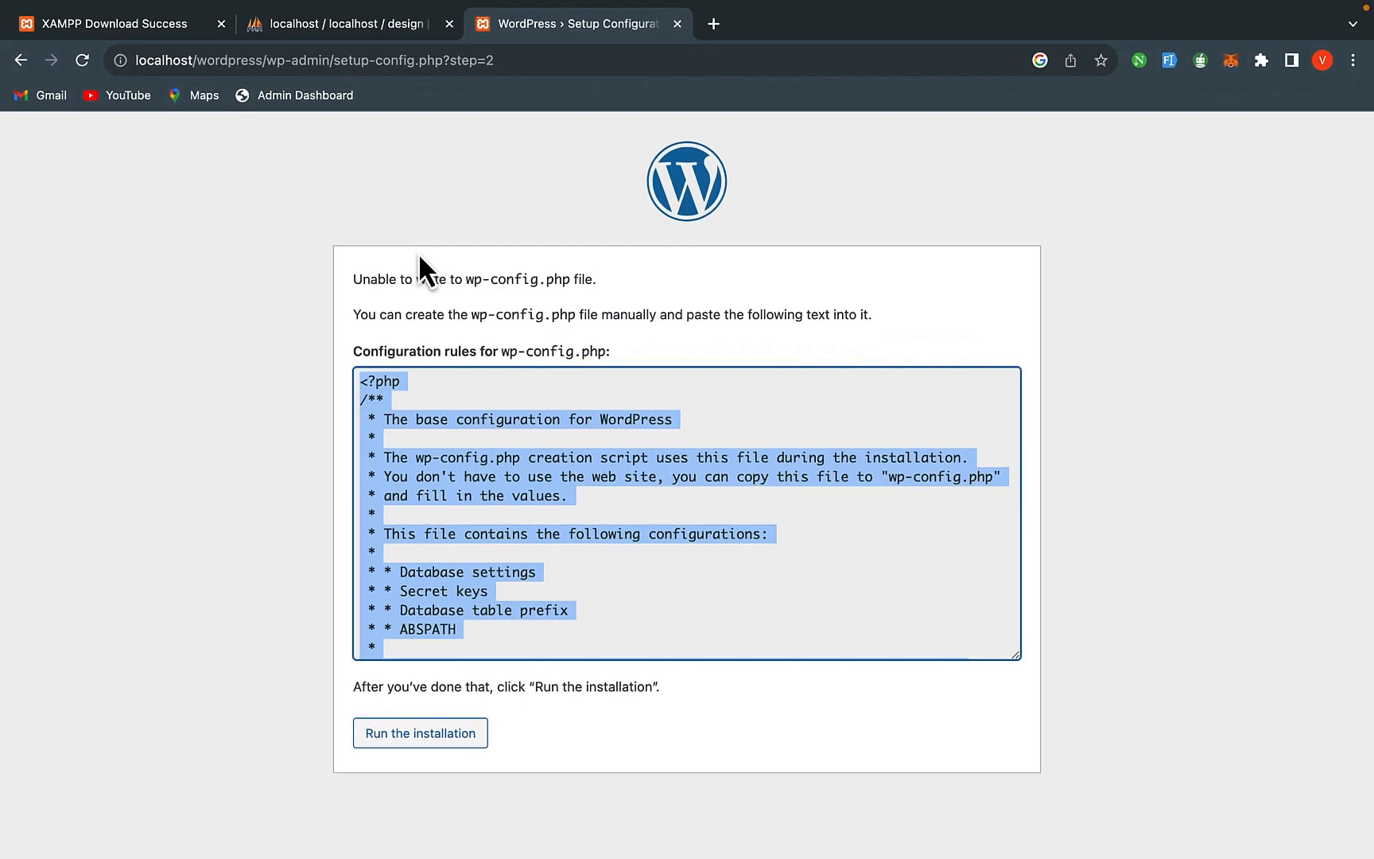
{"action": "key", "text": "ctrl+Up"}
{"action": "left_click", "coordinate": [65, 823]}
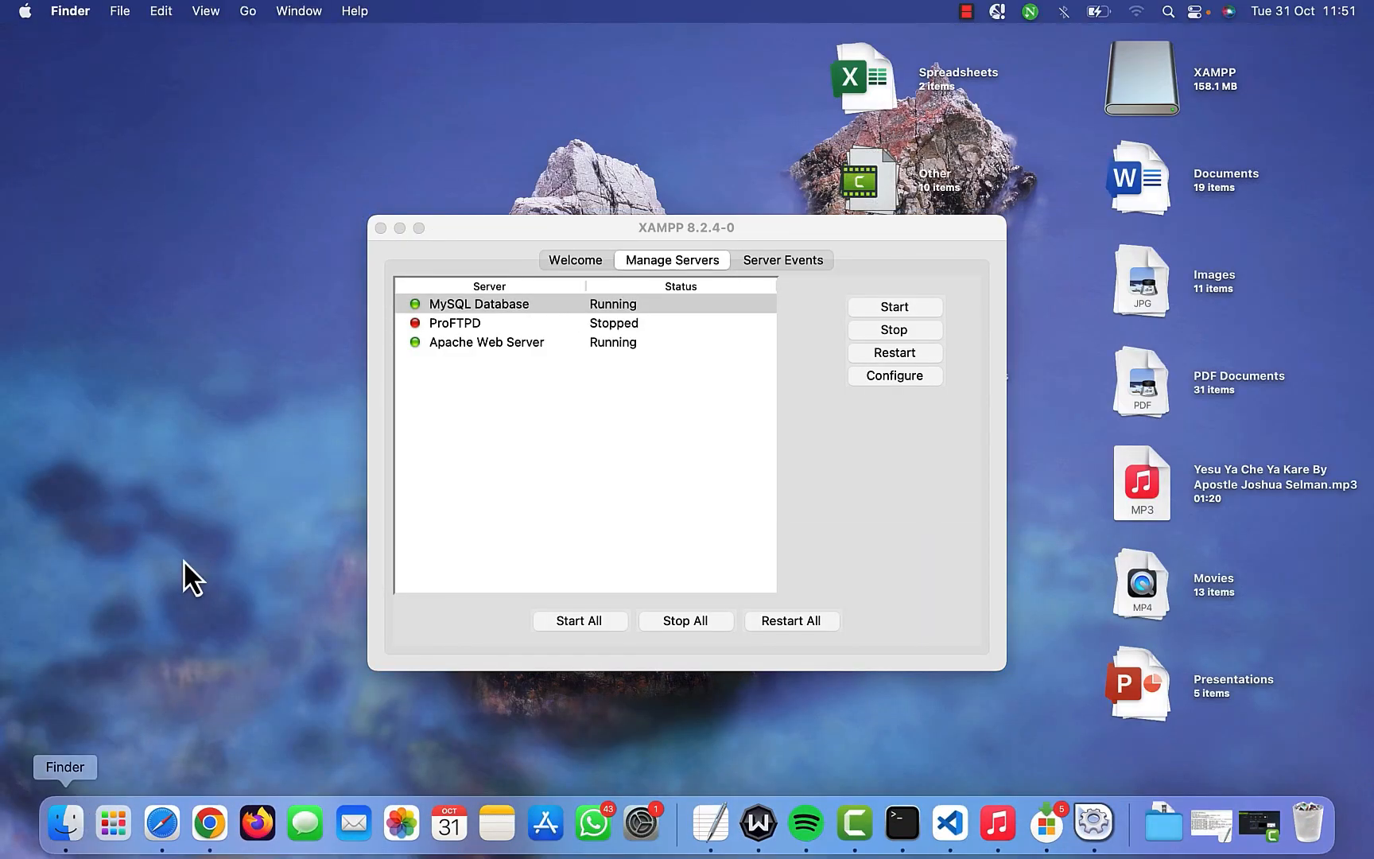
- Open wp-config-sample.php from Applications/XAMPP/htdocs/wordpress in Visual Studio Code
{"action": "left_click", "coordinate": [68, 137]}
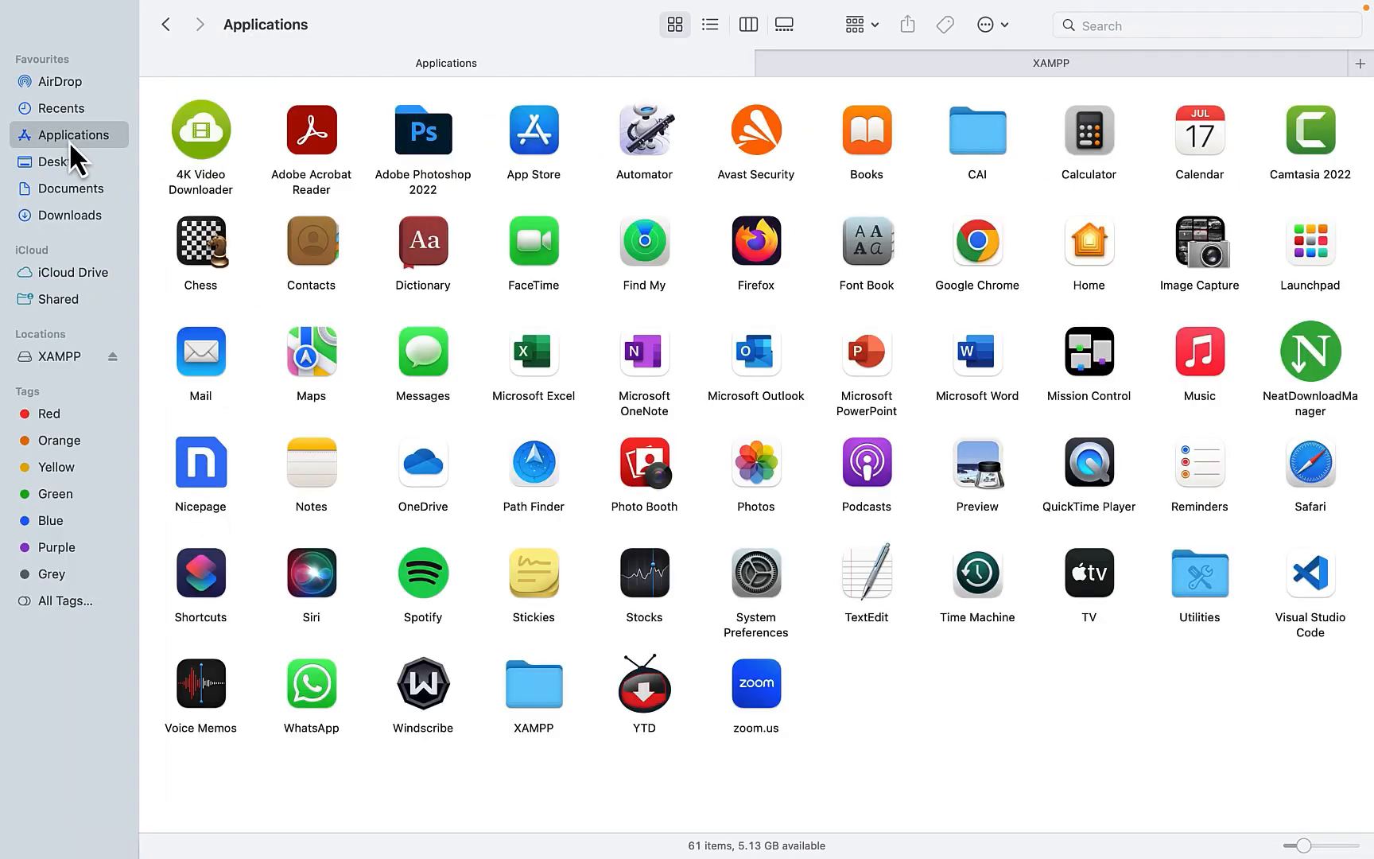
{"action": "double_click", "coordinate": [532, 682]}
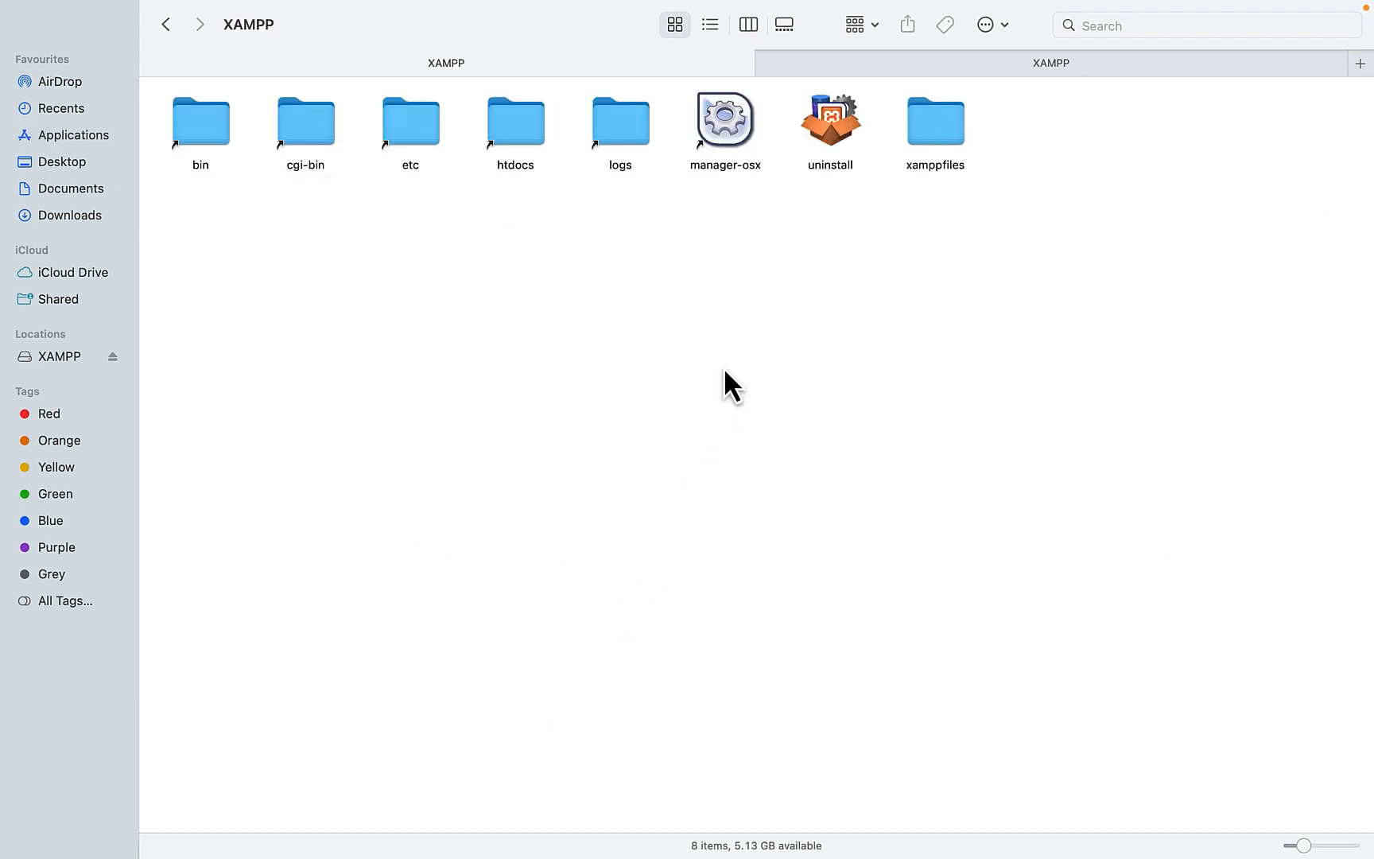
{"action": "double_click", "coordinate": [516, 131]}
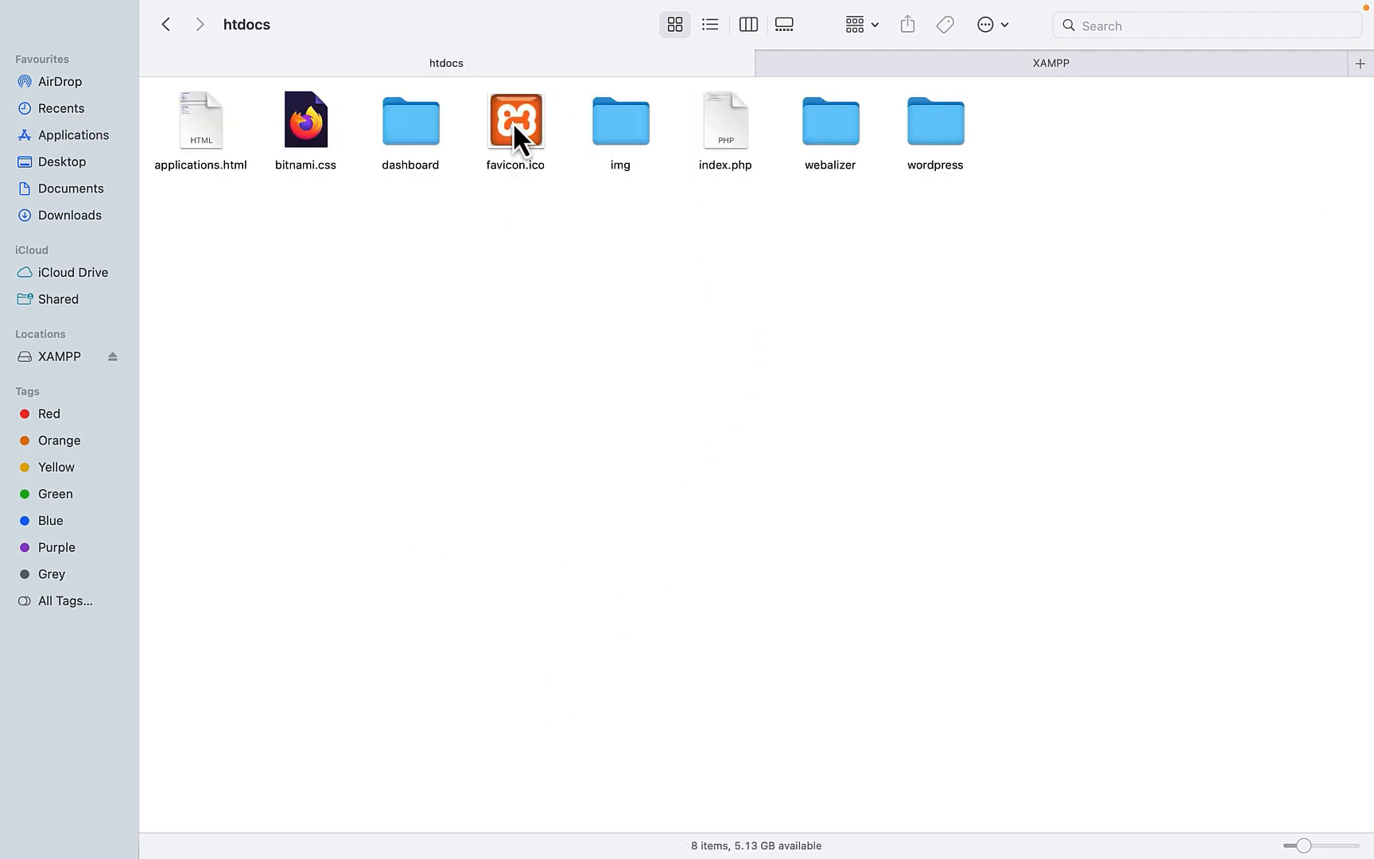
{"action": "double_click", "coordinate": [939, 124]}
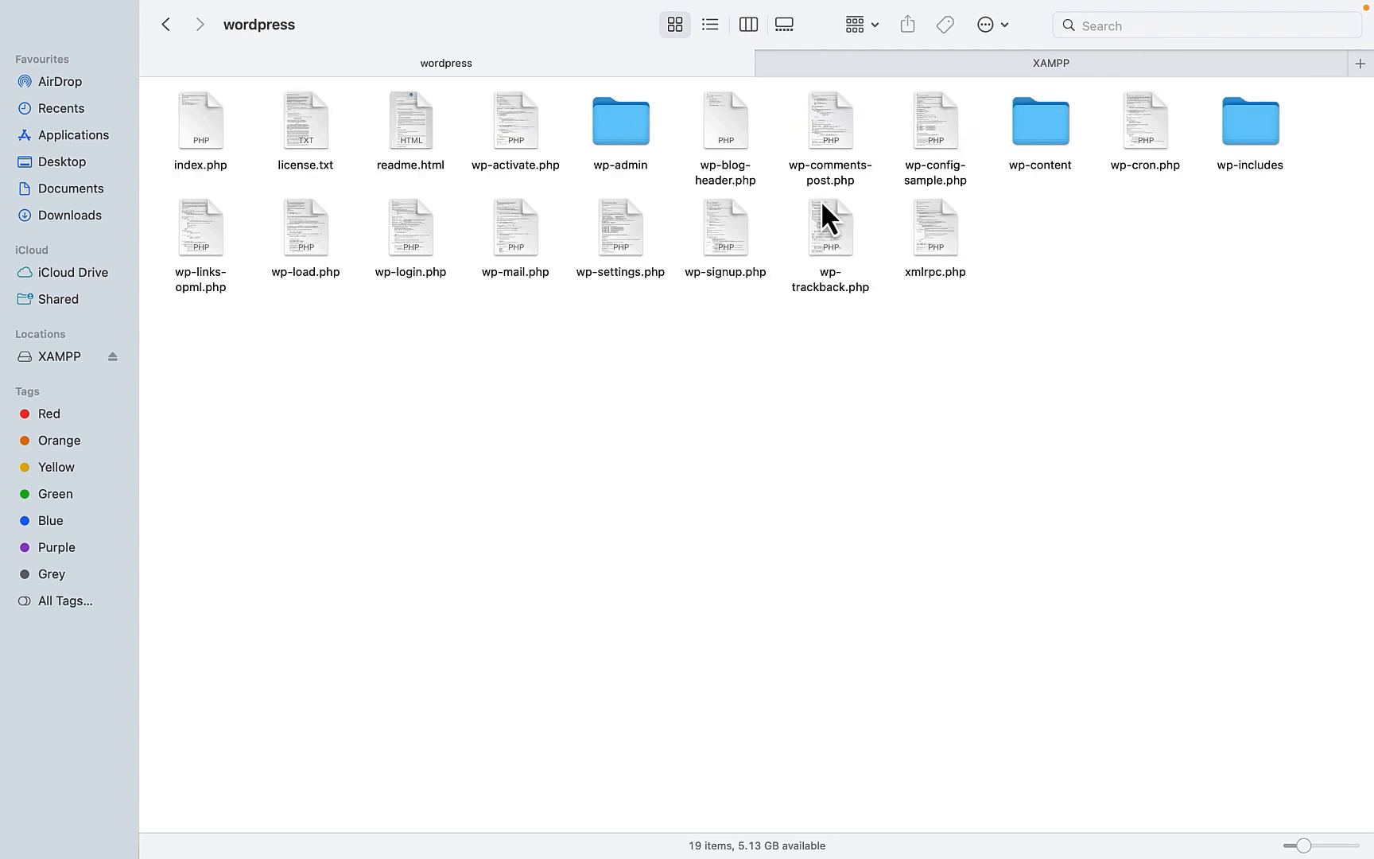
{"action": "left_click", "coordinate": [930, 180]}
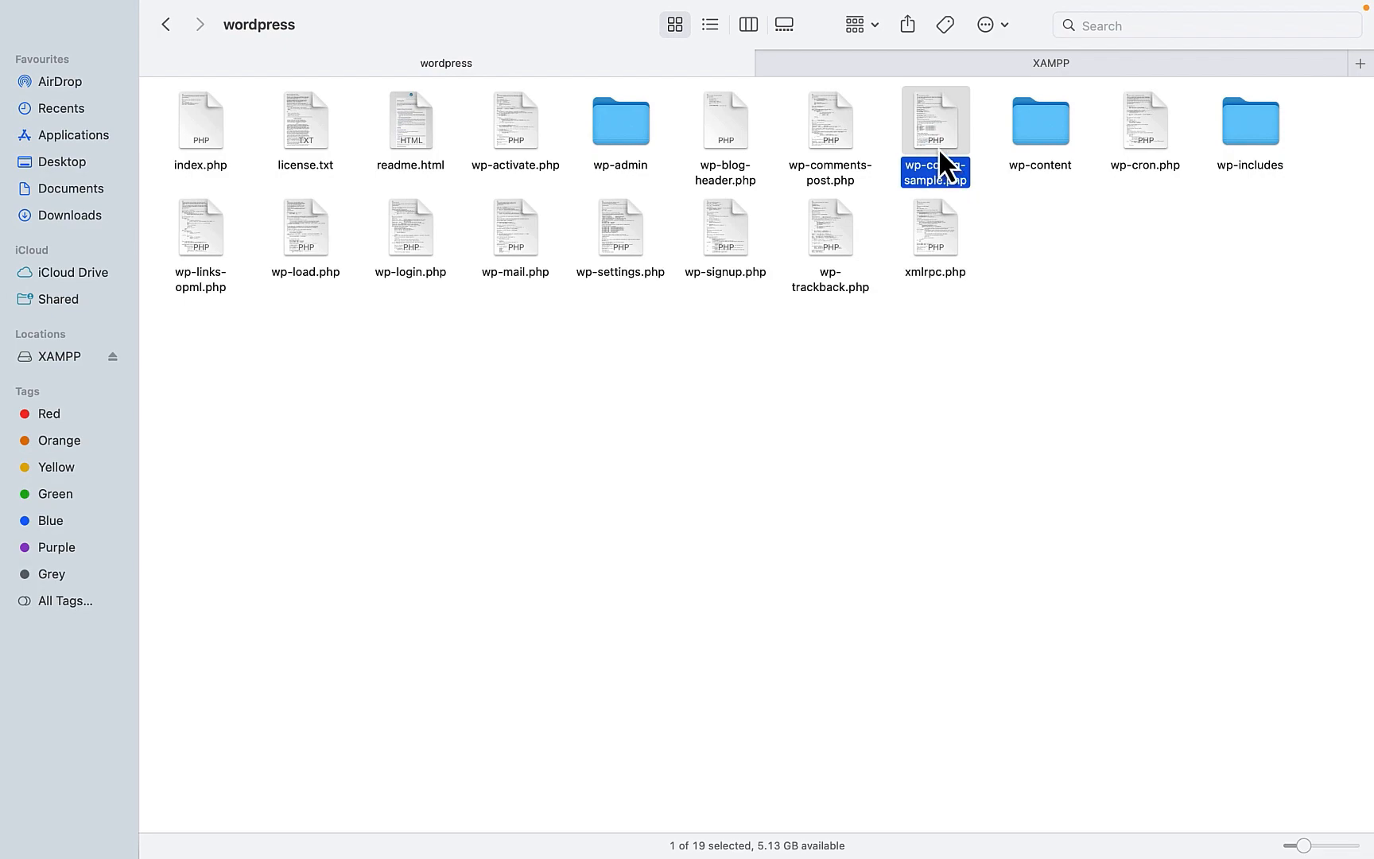
{"action": "key", "text": "ctrl+Left"}
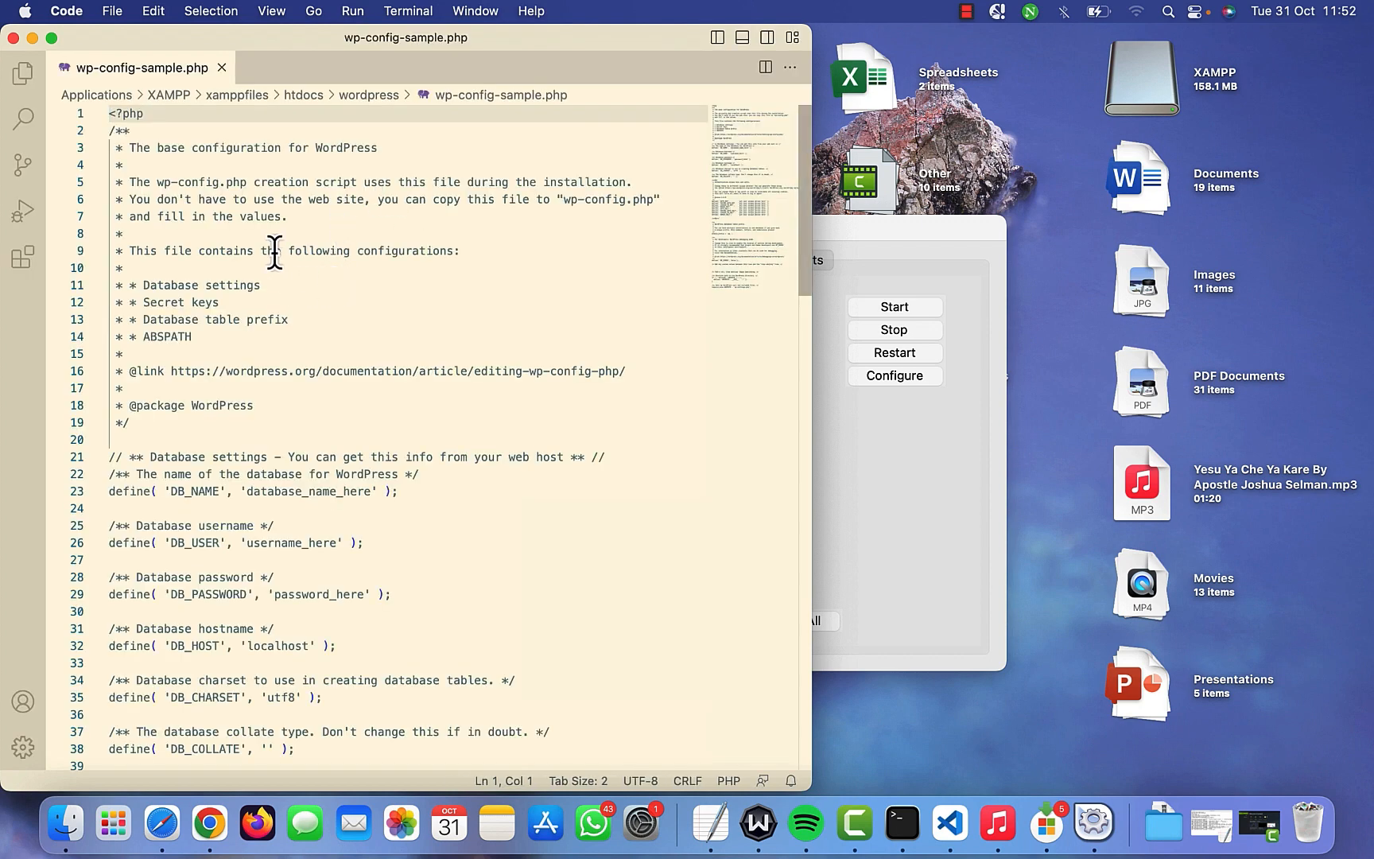
- Replace all of wp-config-sample.php's text with the copied WordPress configuration
{"action": "left_click", "coordinate": [274, 251]}
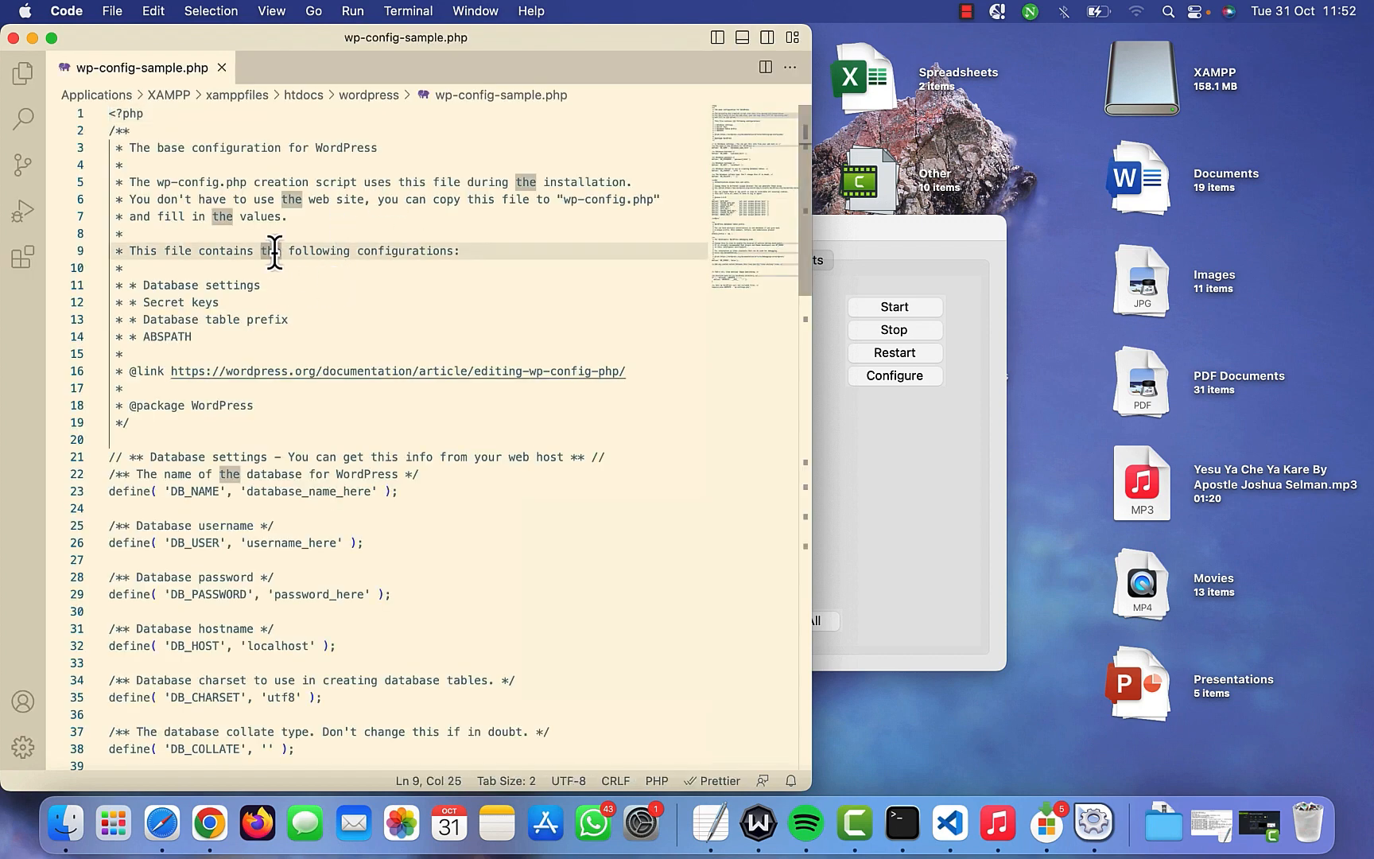
{"action": "key", "text": "super+a"}
{"action": "key", "text": "super+x"}
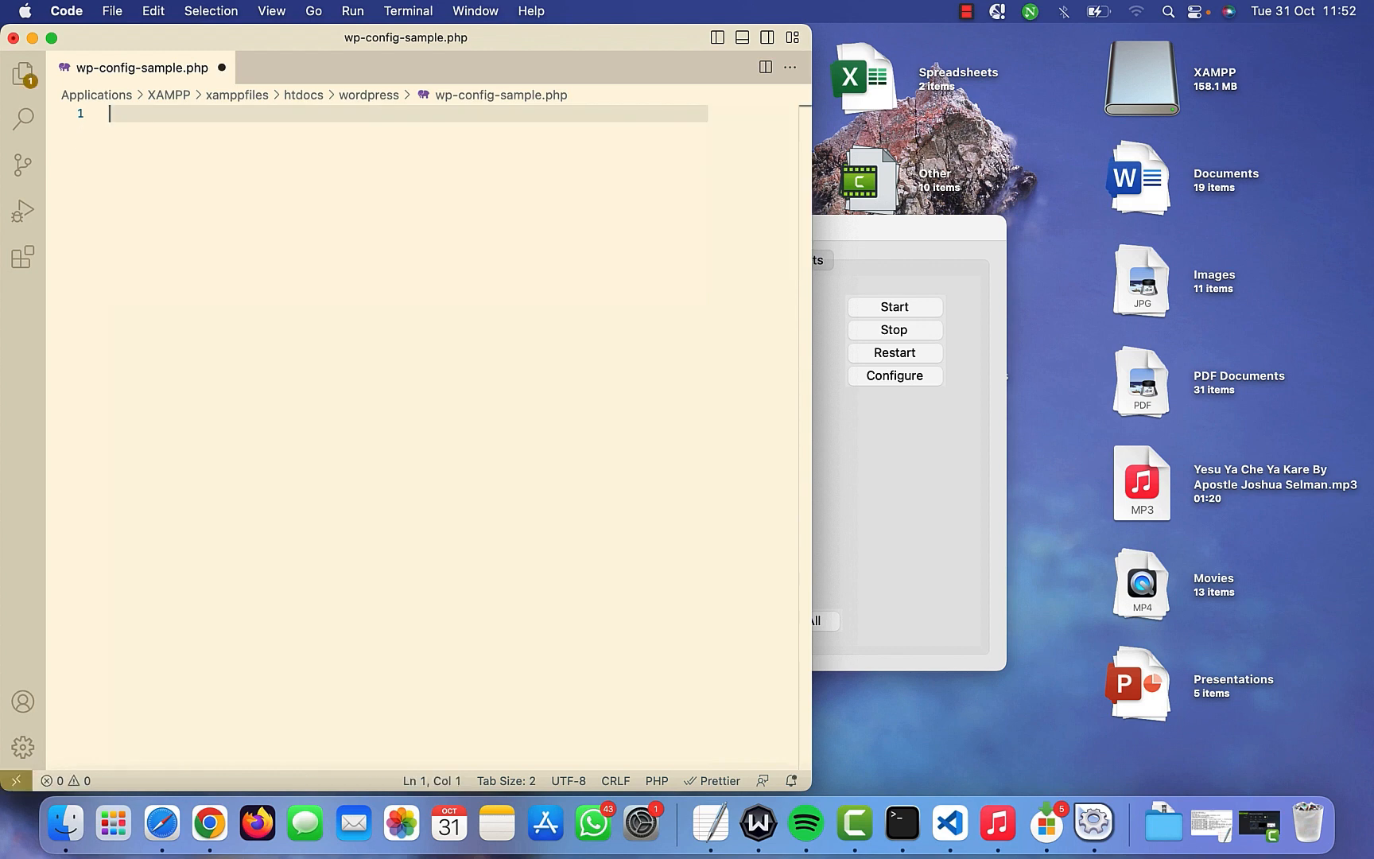
{"action": "key", "text": "super+v"}
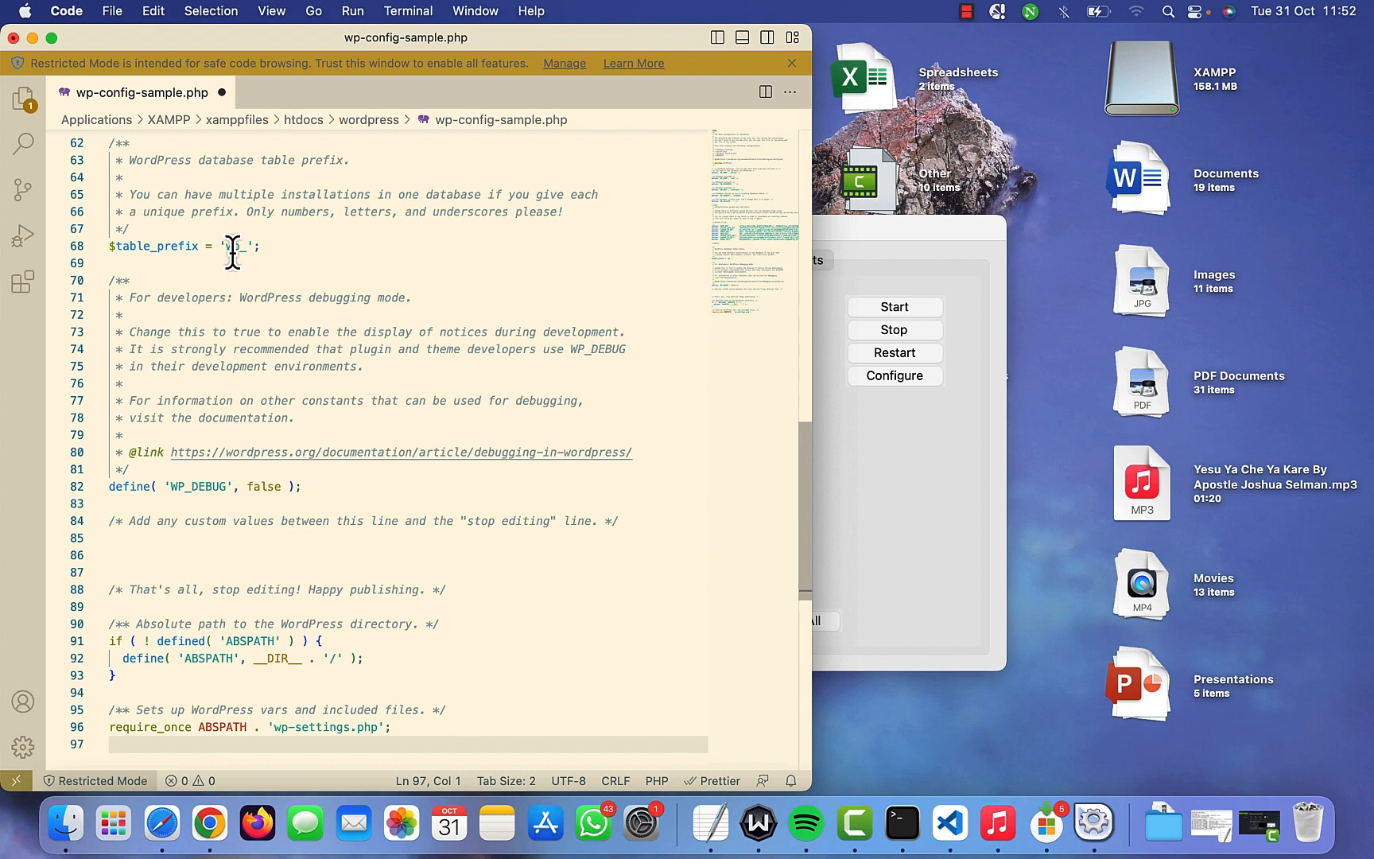
- Close the edited config file's editor window and bring up the wordpress folder in Finder
{"action": "left_click", "coordinate": [214, 820]}
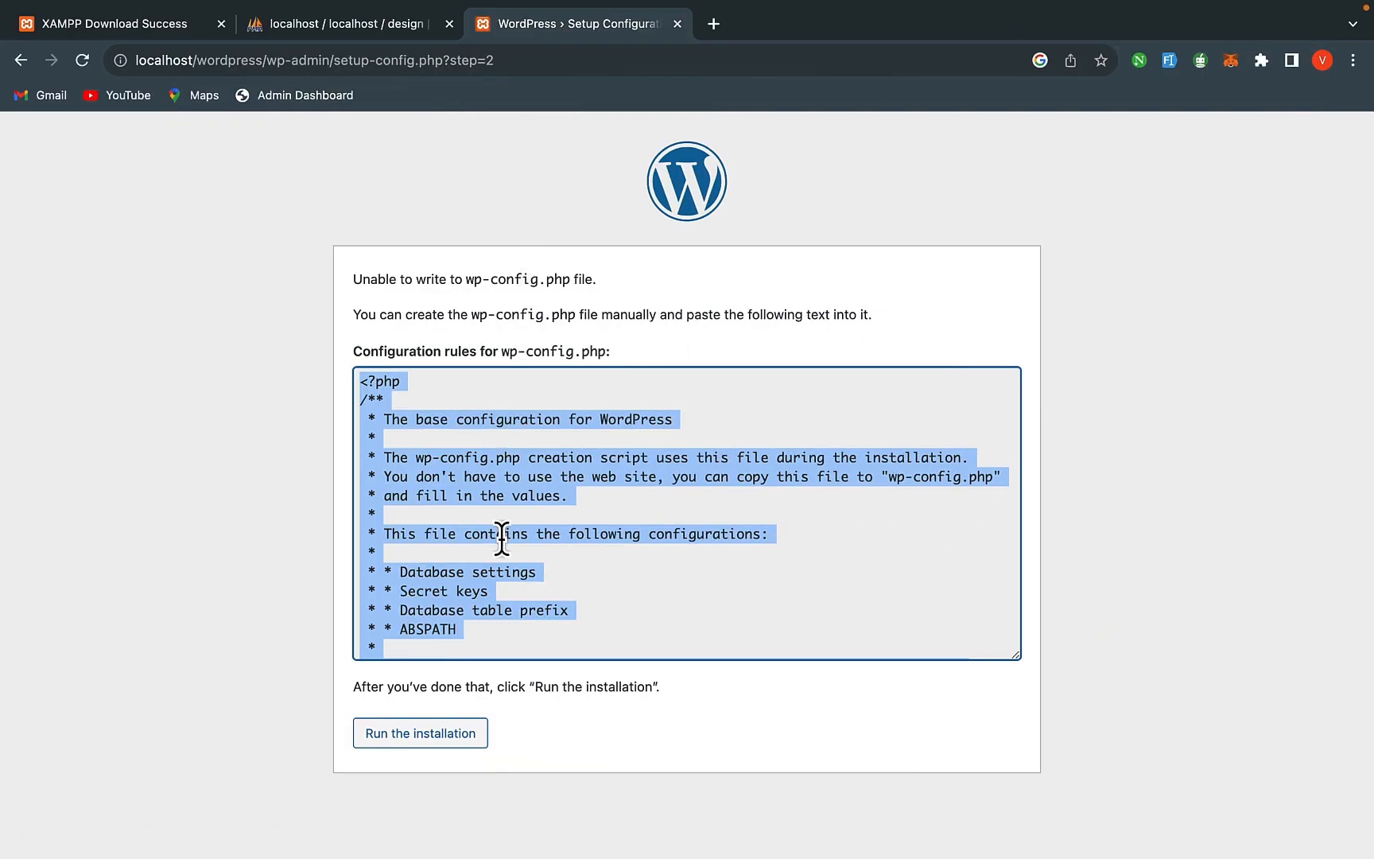
{"action": "left_click", "coordinate": [602, 728]}
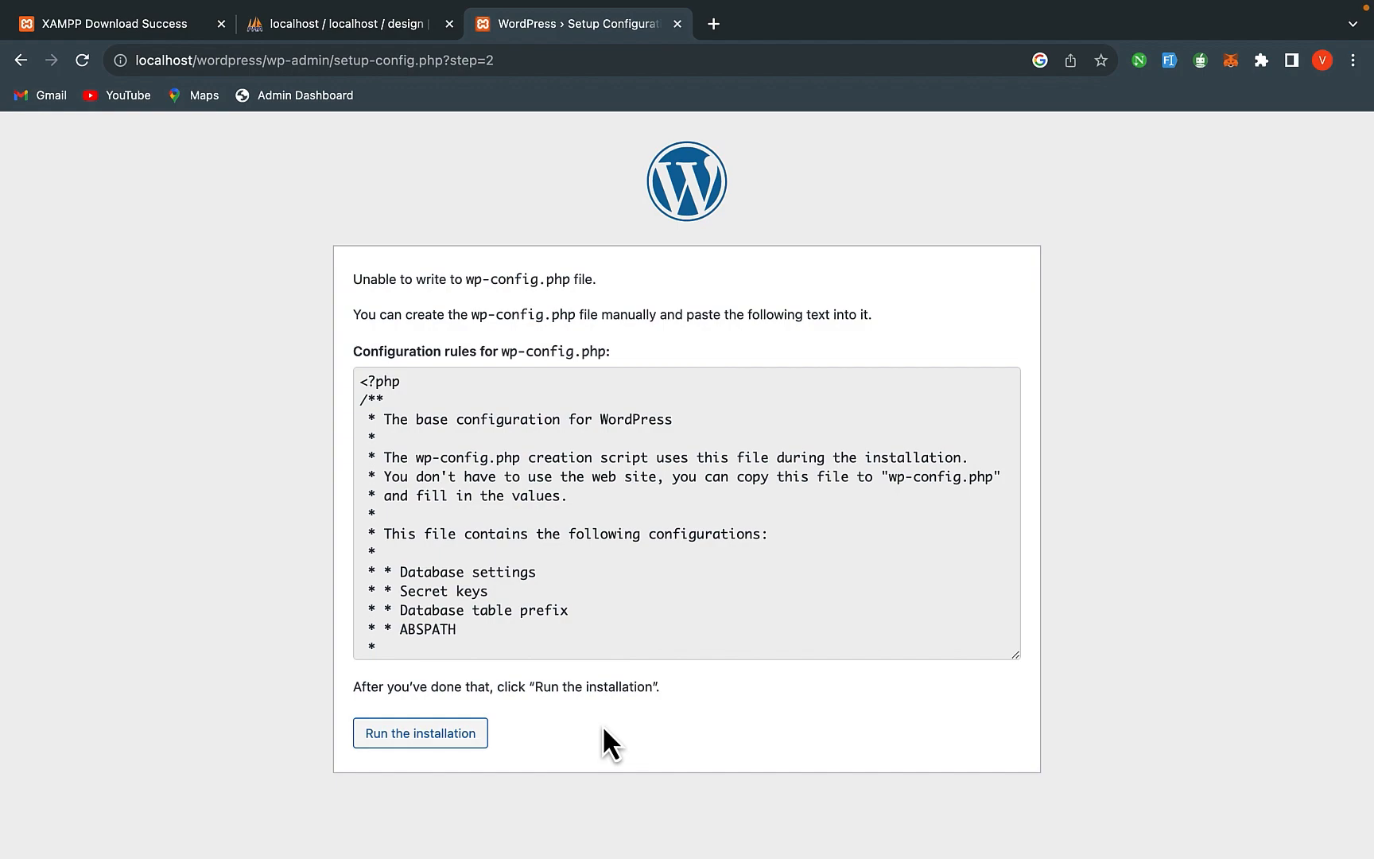
{"action": "key", "text": "super+Tab"}
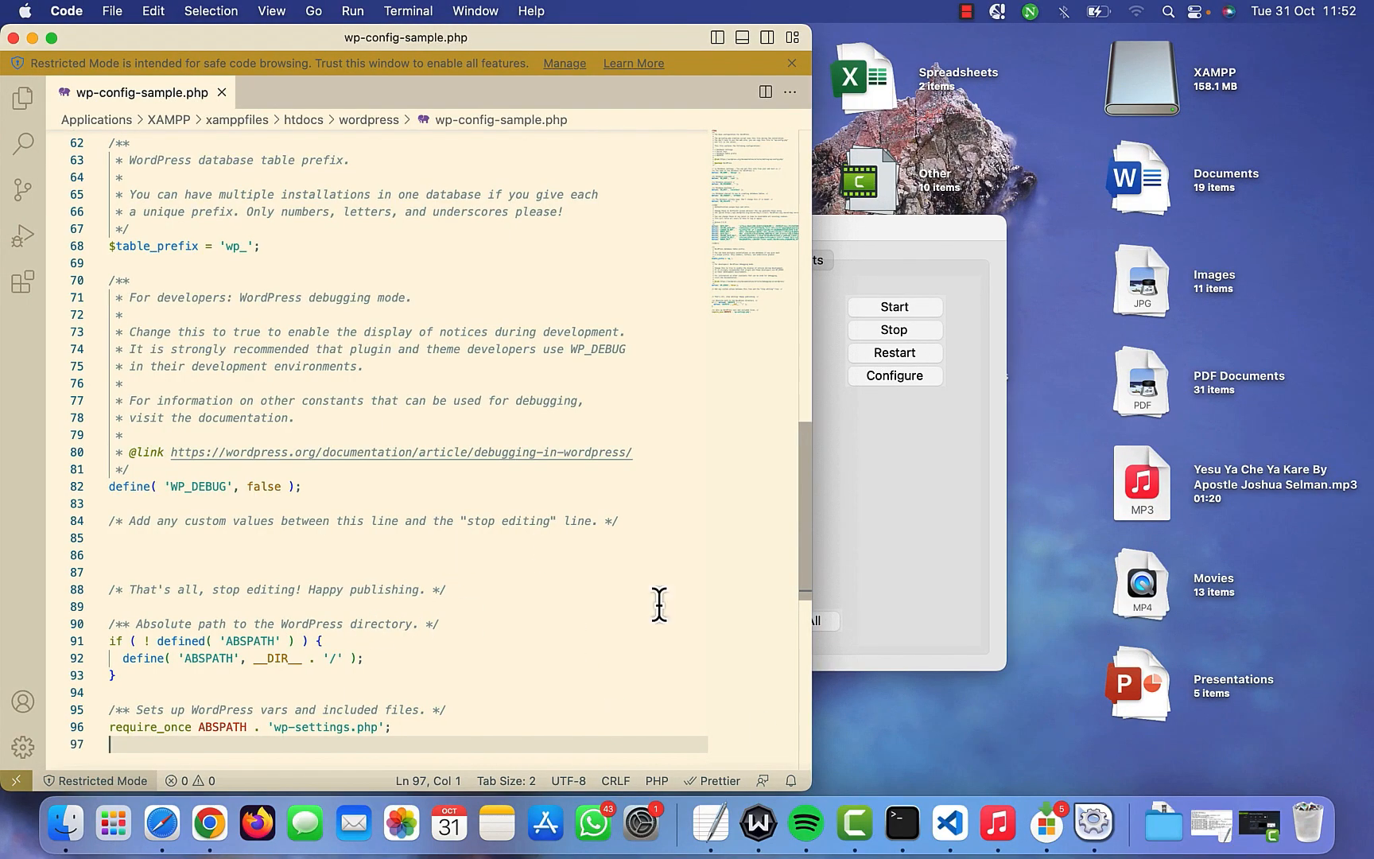
{"action": "left_click", "coordinate": [838, 740]}
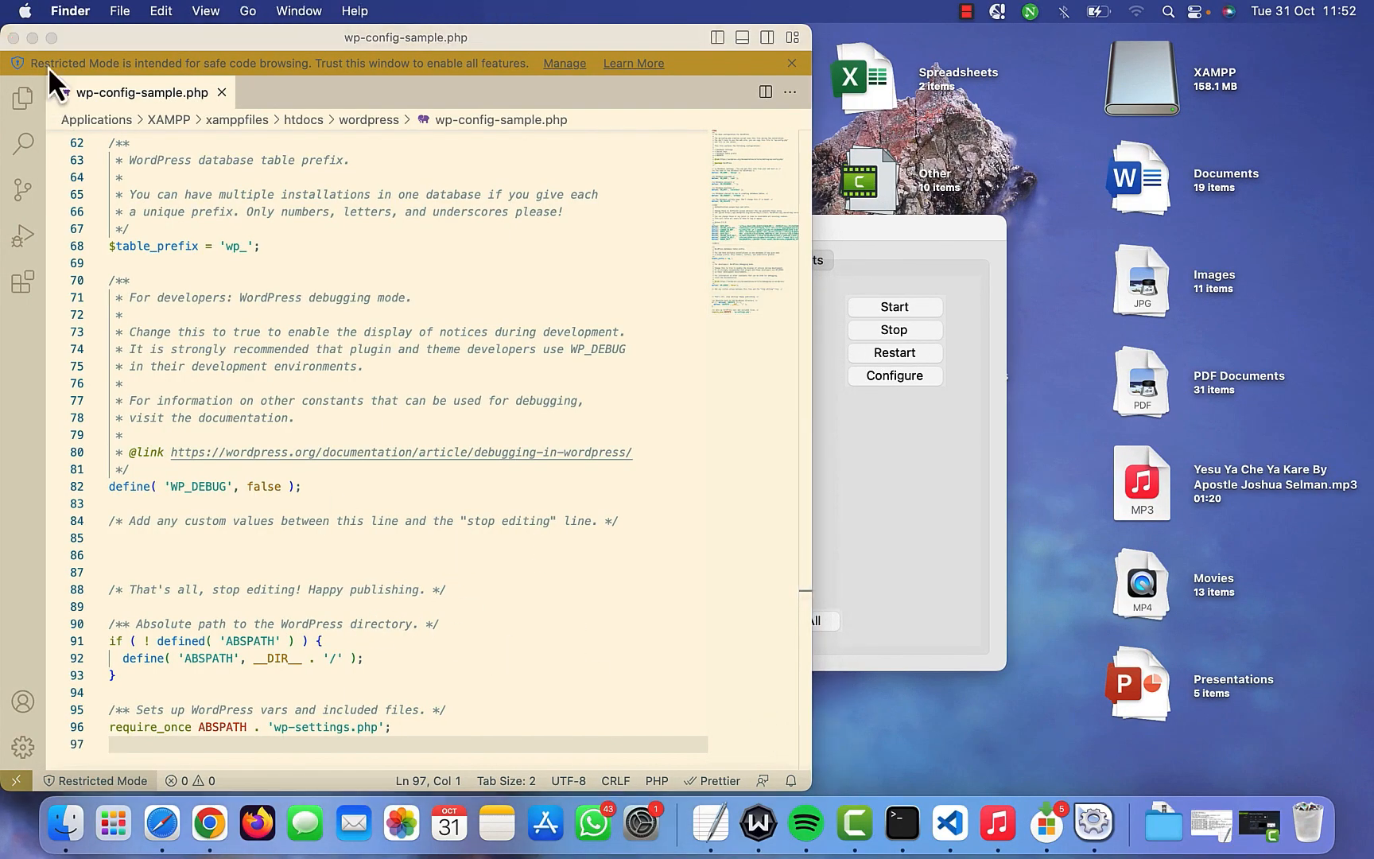
{"action": "left_click", "coordinate": [13, 38]}
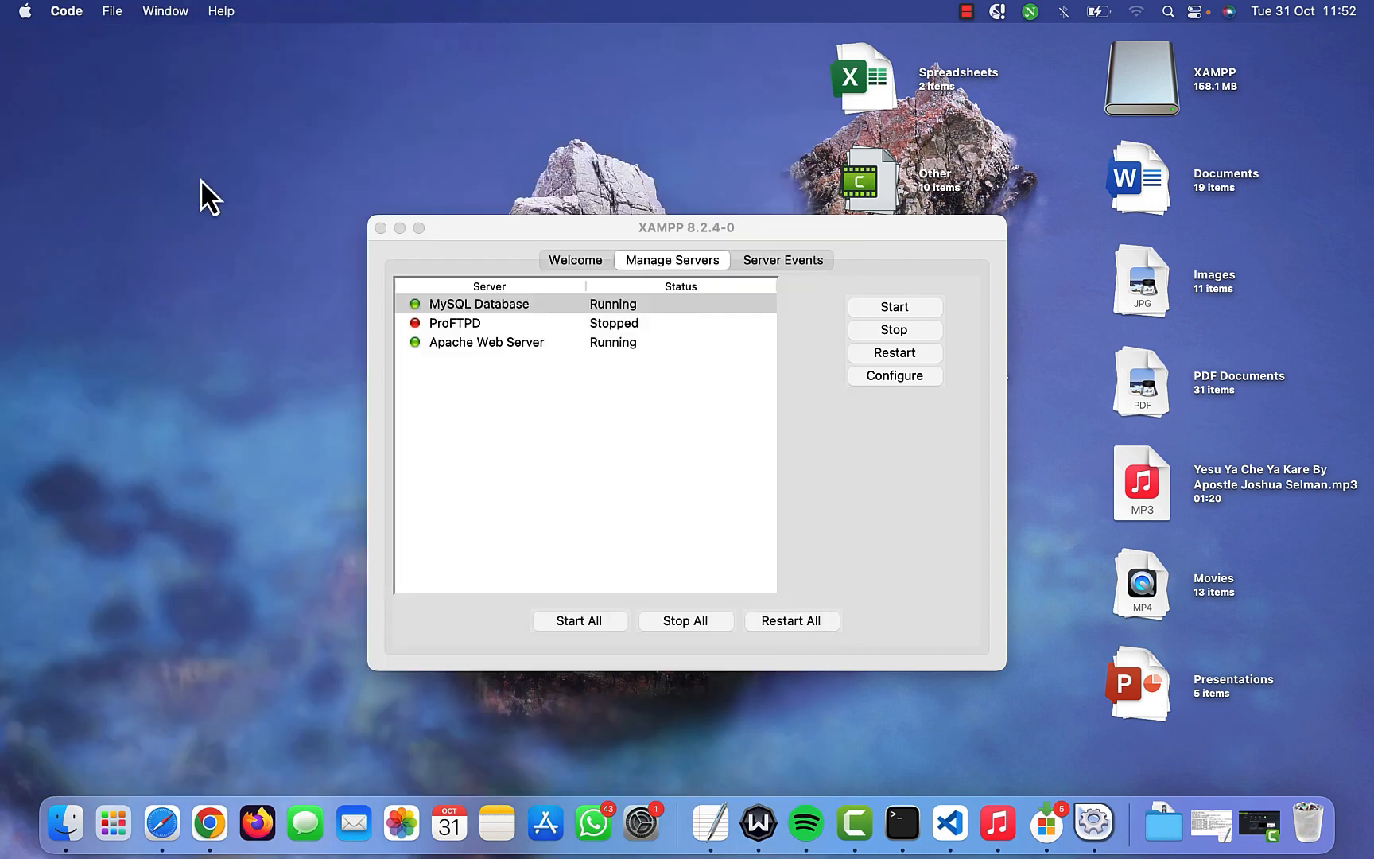
{"action": "left_click", "coordinate": [66, 823]}
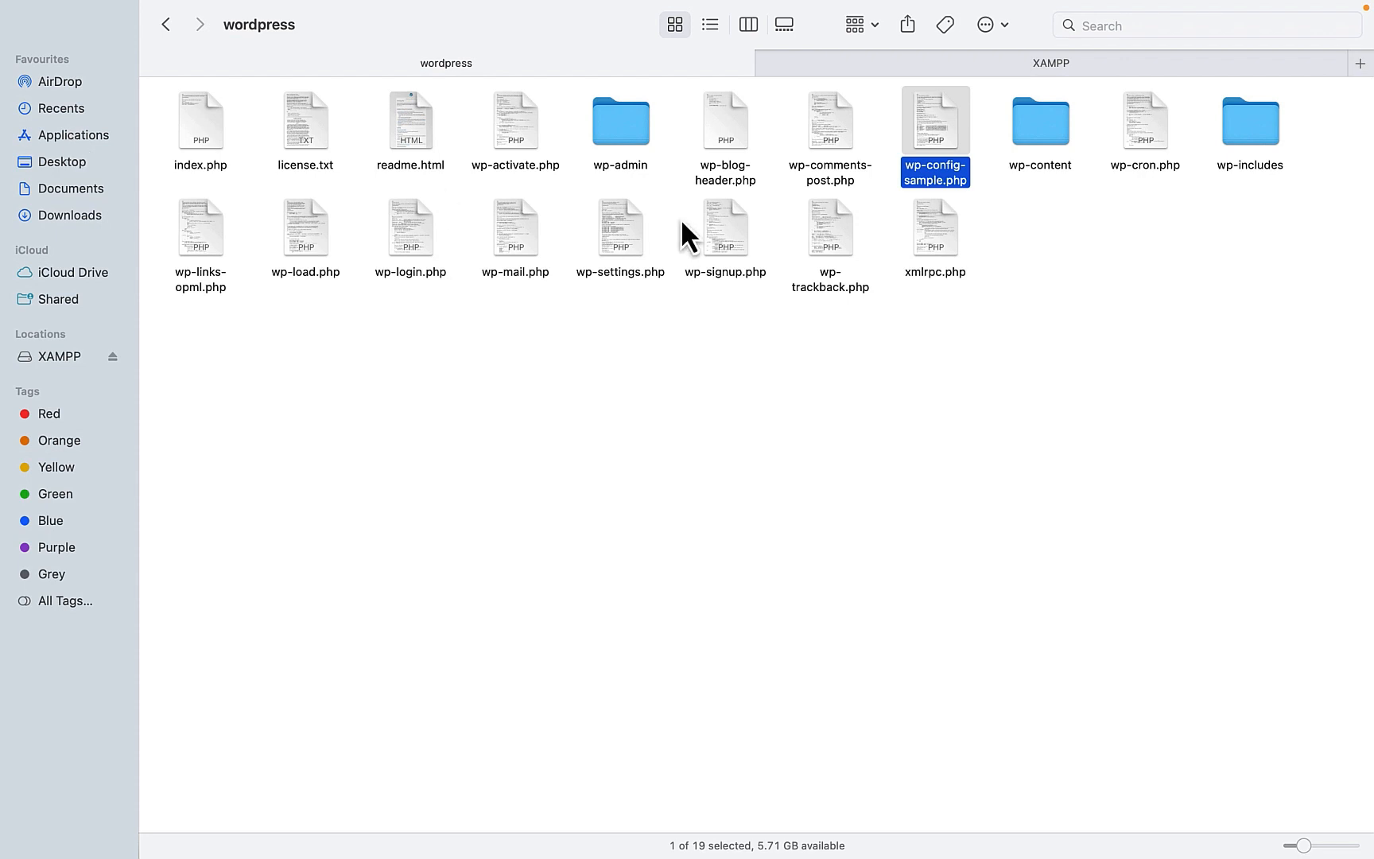
- Remove '-sample' from wp-config-sample.php so the file is named wp-config.php
{"action": "right_click", "coordinate": [919, 172]}
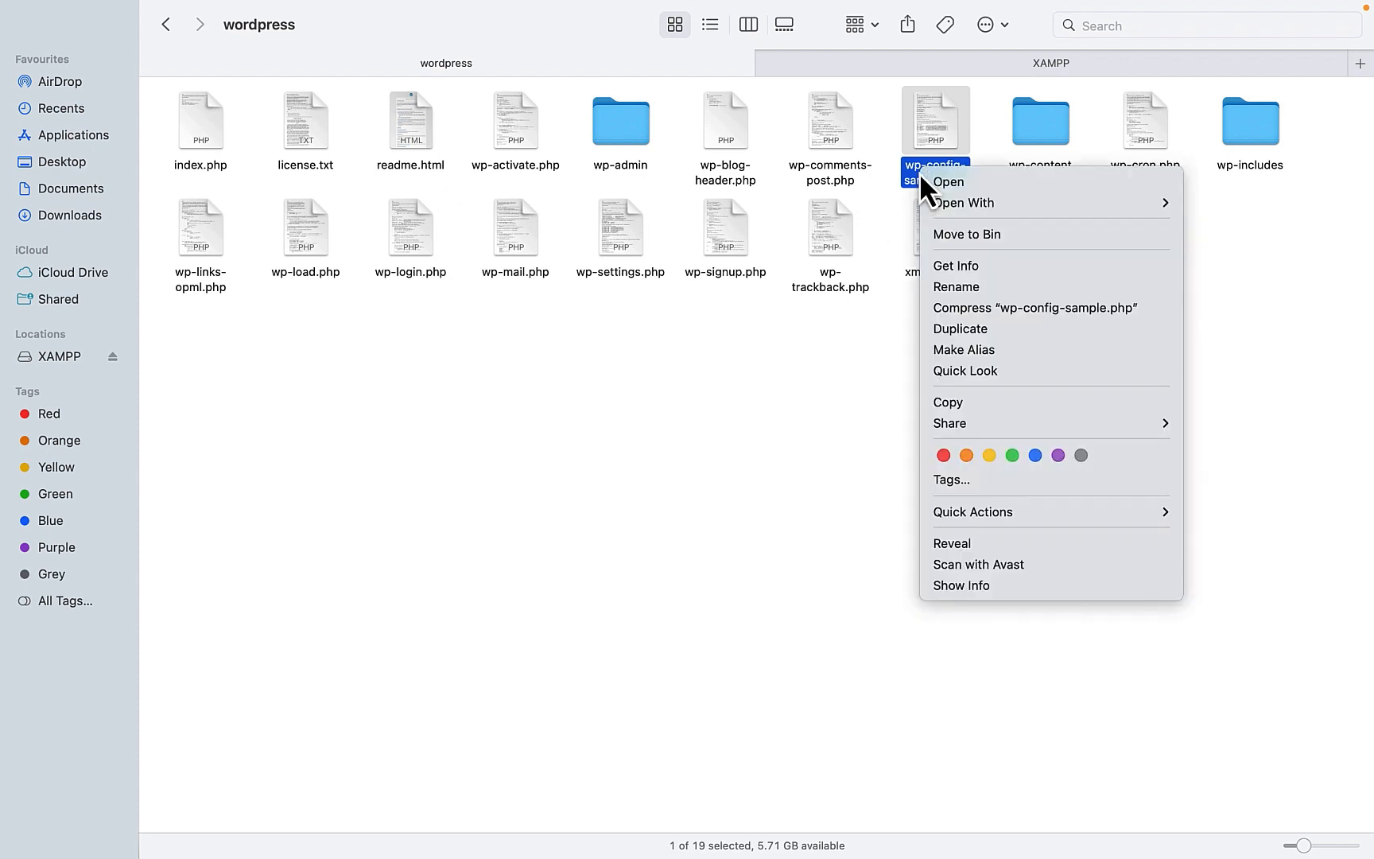
{"action": "left_click", "coordinate": [967, 288]}
{"action": "key", "text": "Left"}
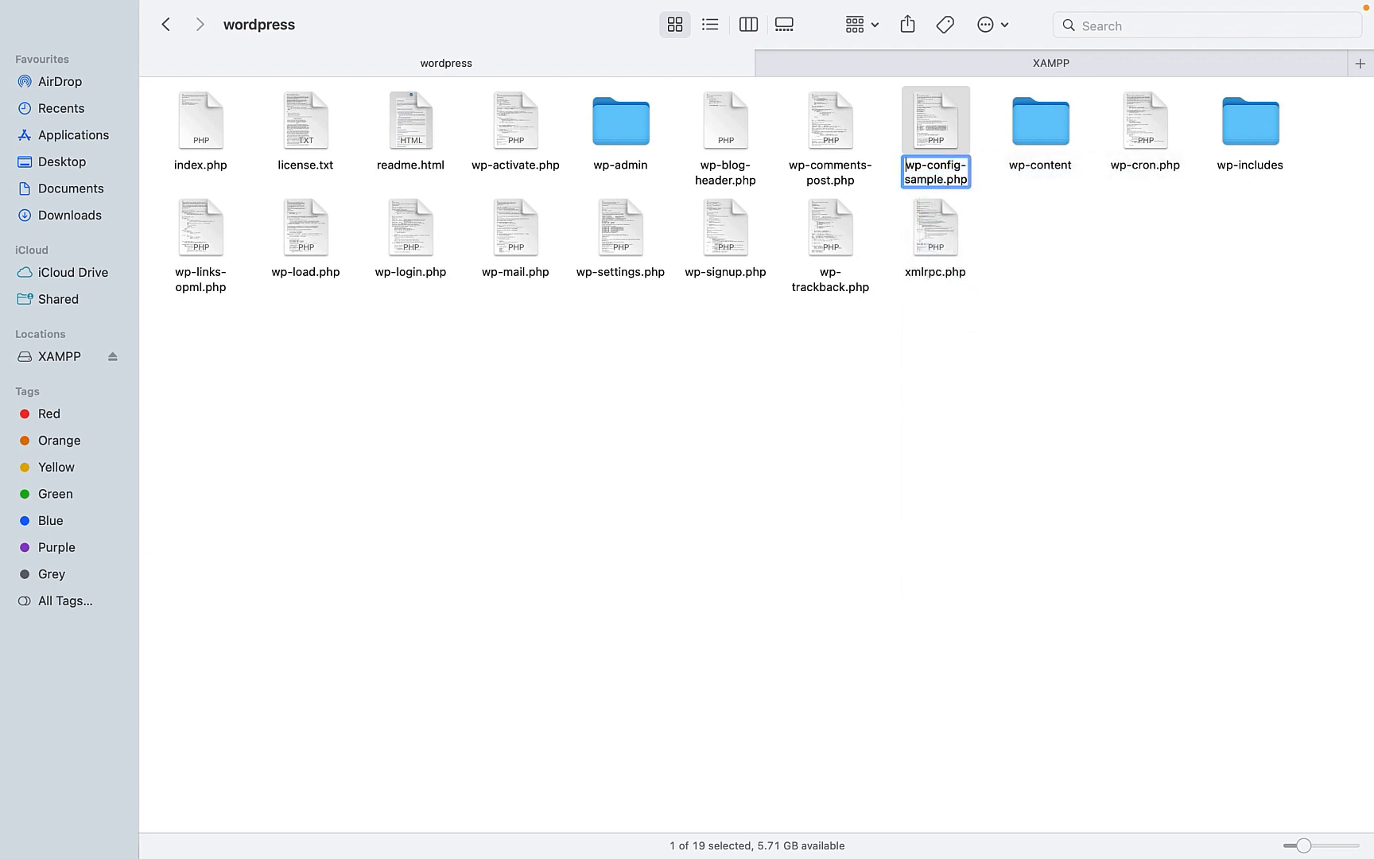
{"action": "left_click", "coordinate": [943, 179]}
{"action": "key", "text": "BackSpace"}
{"action": "key", "text": "BackSpace"}
{"action": "key", "text": "BackSpace"}
{"action": "key", "text": "BackSpace"}
{"action": "key", "text": "BackSpace"}
{"action": "key", "text": "BackSpace"}
{"action": "key", "text": "BackSpace"}
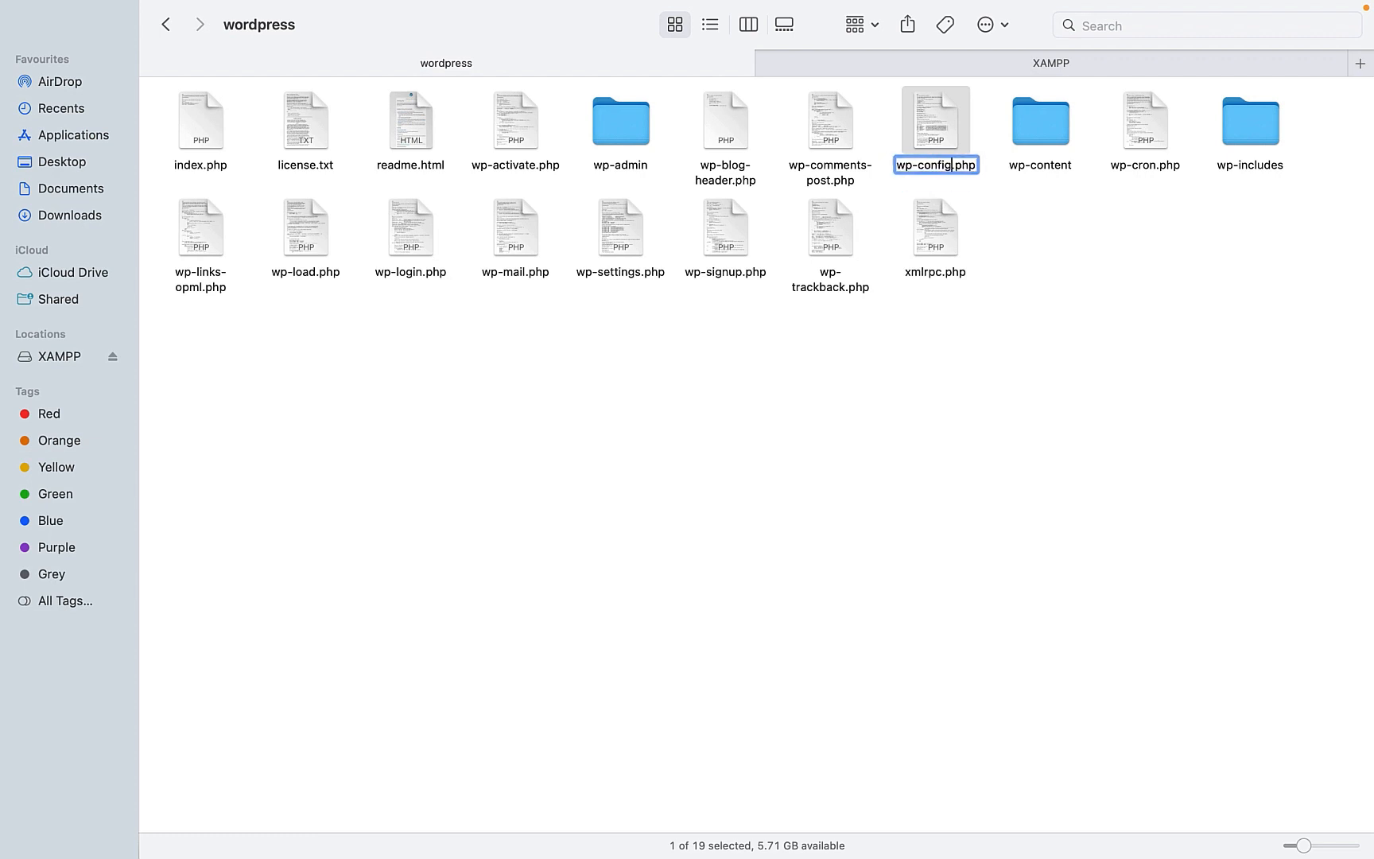
{"action": "key", "text": "Return"}
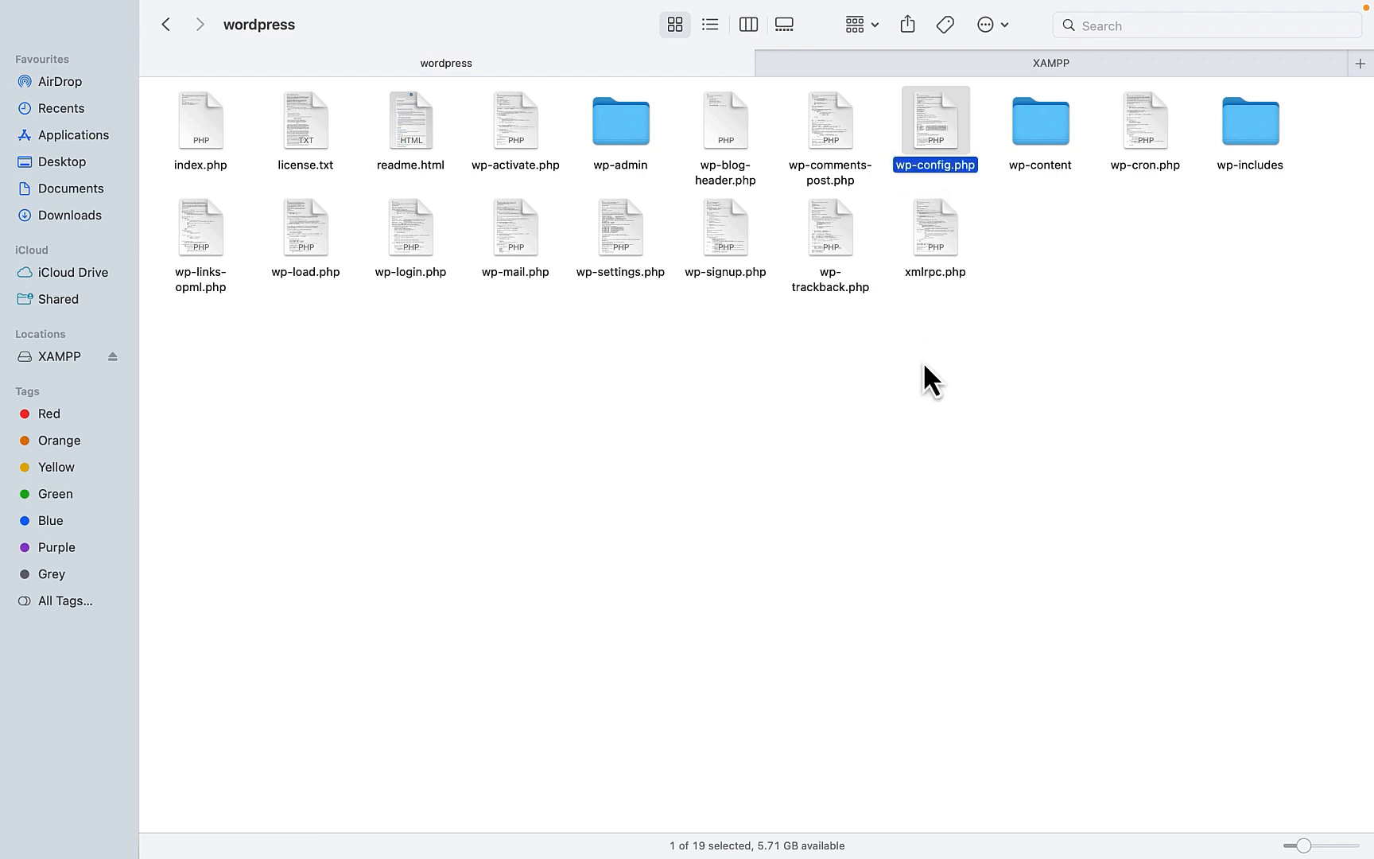
{"action": "key", "text": "ctrl+Up"}
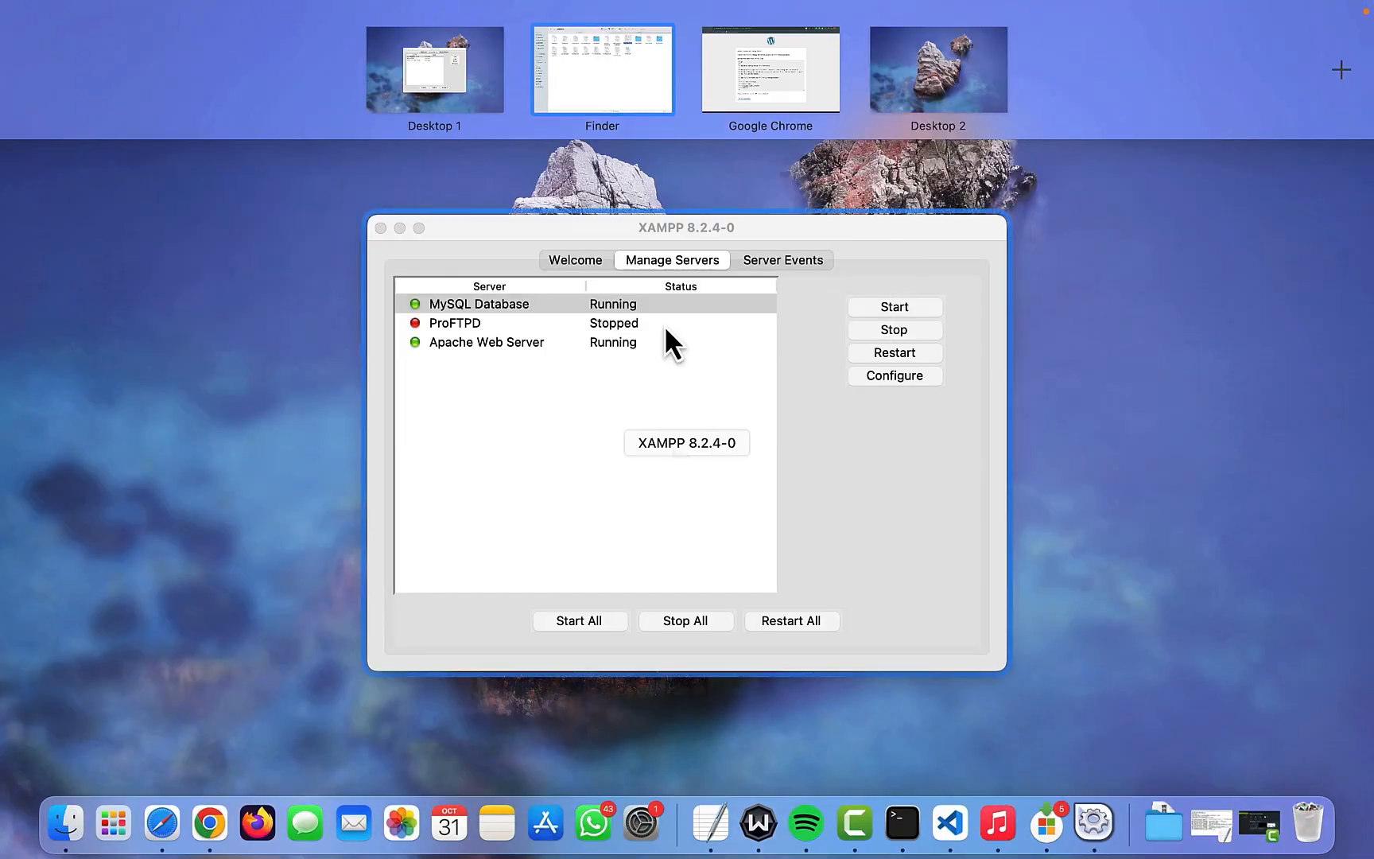
- Return to the browser's setup page and run the WordPress installation
{"action": "left_click", "coordinate": [731, 78]}
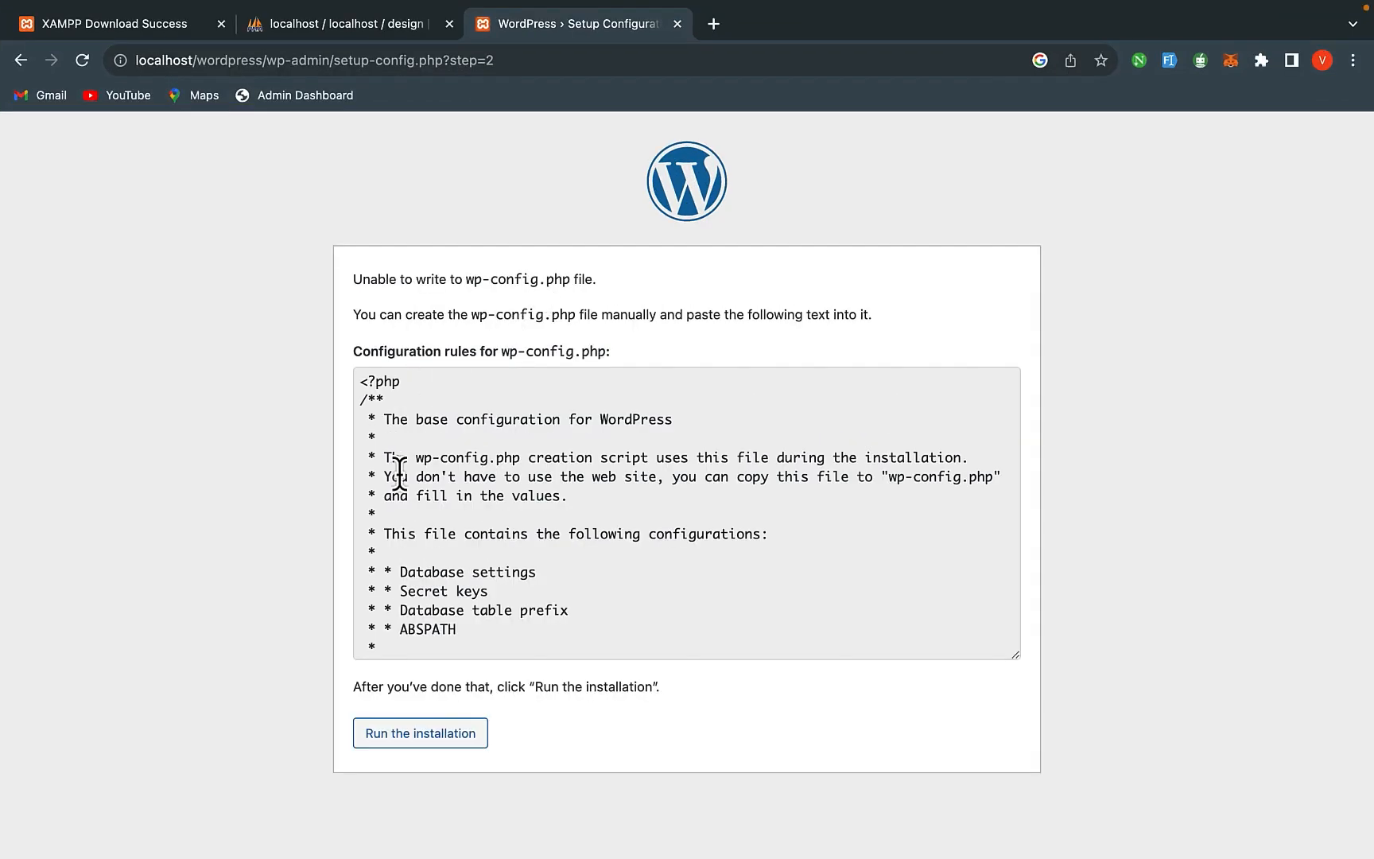
{"action": "scroll", "coordinate": [470, 580], "scroll_direction": "down", "scroll_amount": 3}
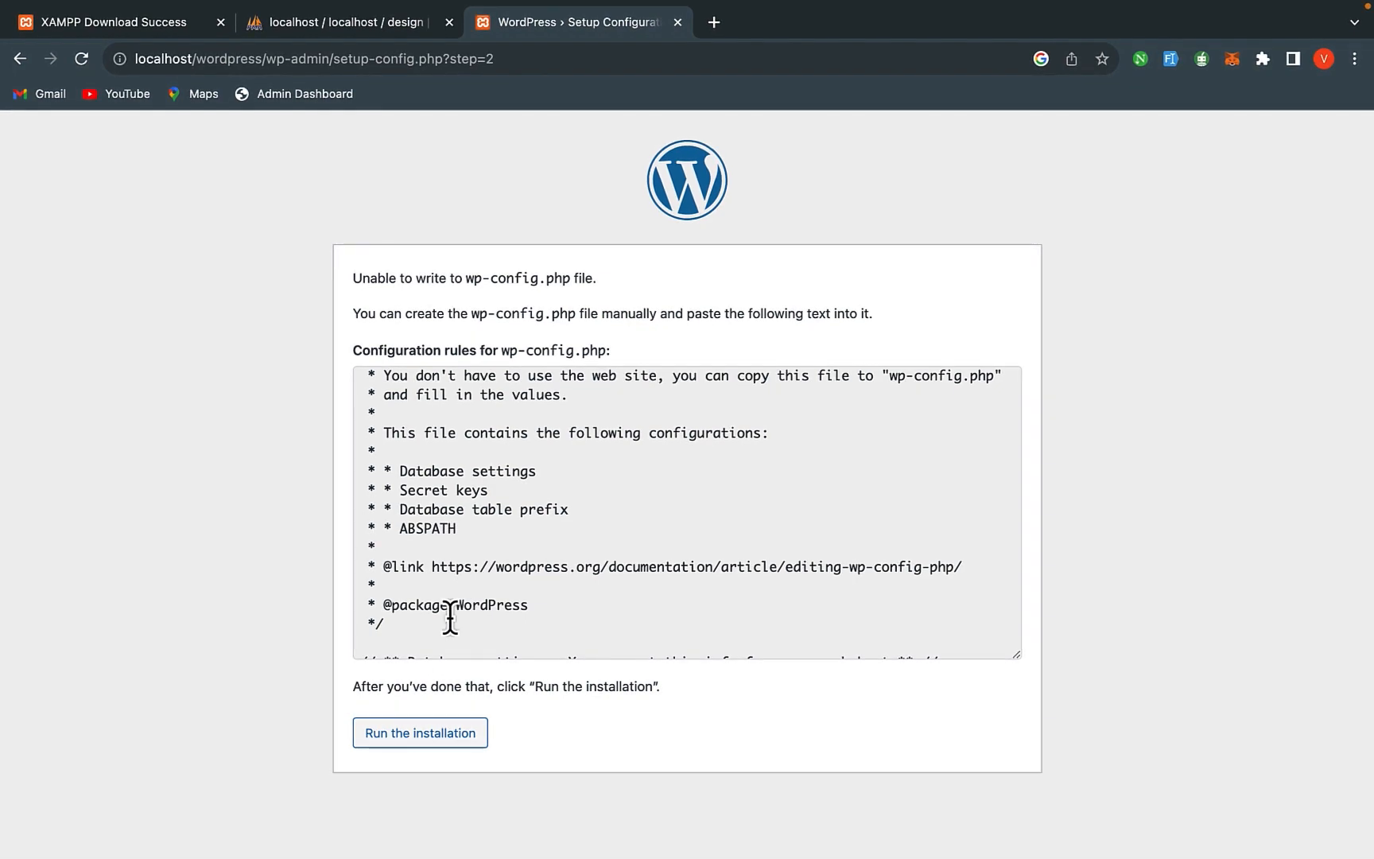
{"action": "left_click", "coordinate": [400, 740]}
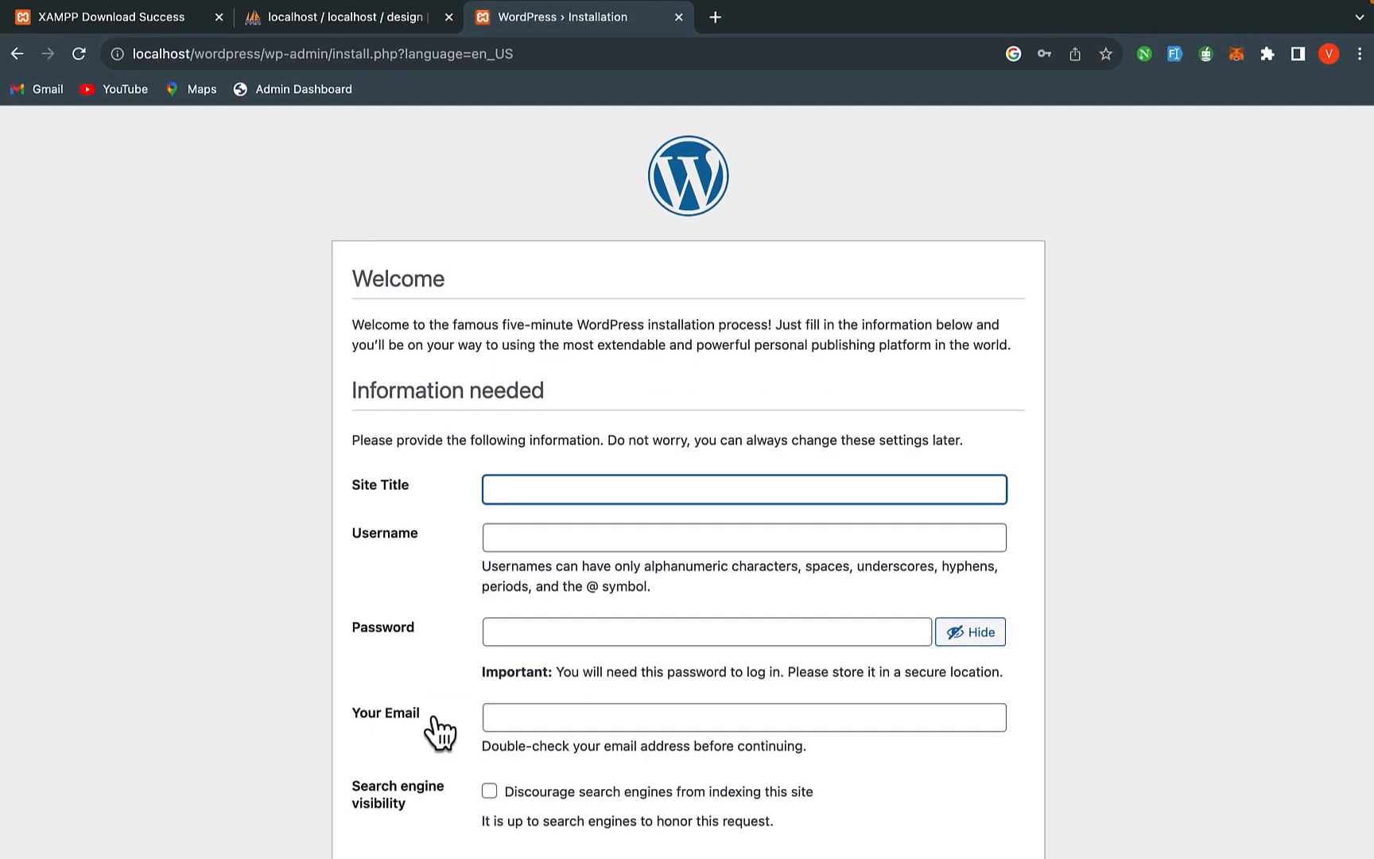
{"action": "scroll", "coordinate": [550, 585], "scroll_direction": "down", "scroll_amount": 2}
- Enter 'Scholarships' as the Site Title
{"action": "left_click", "coordinate": [524, 416]}
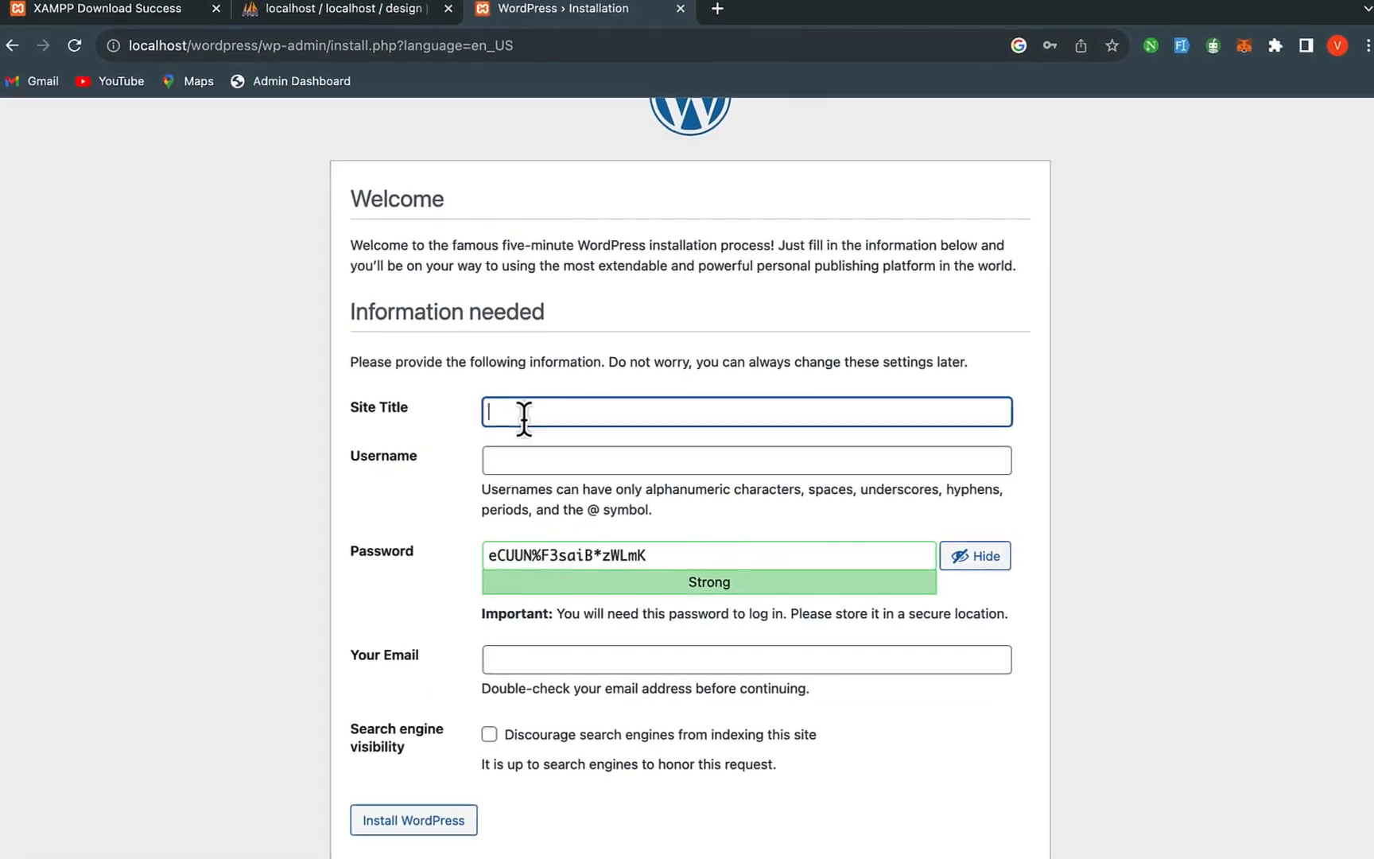
{"action": "type", "text": "Schor"}
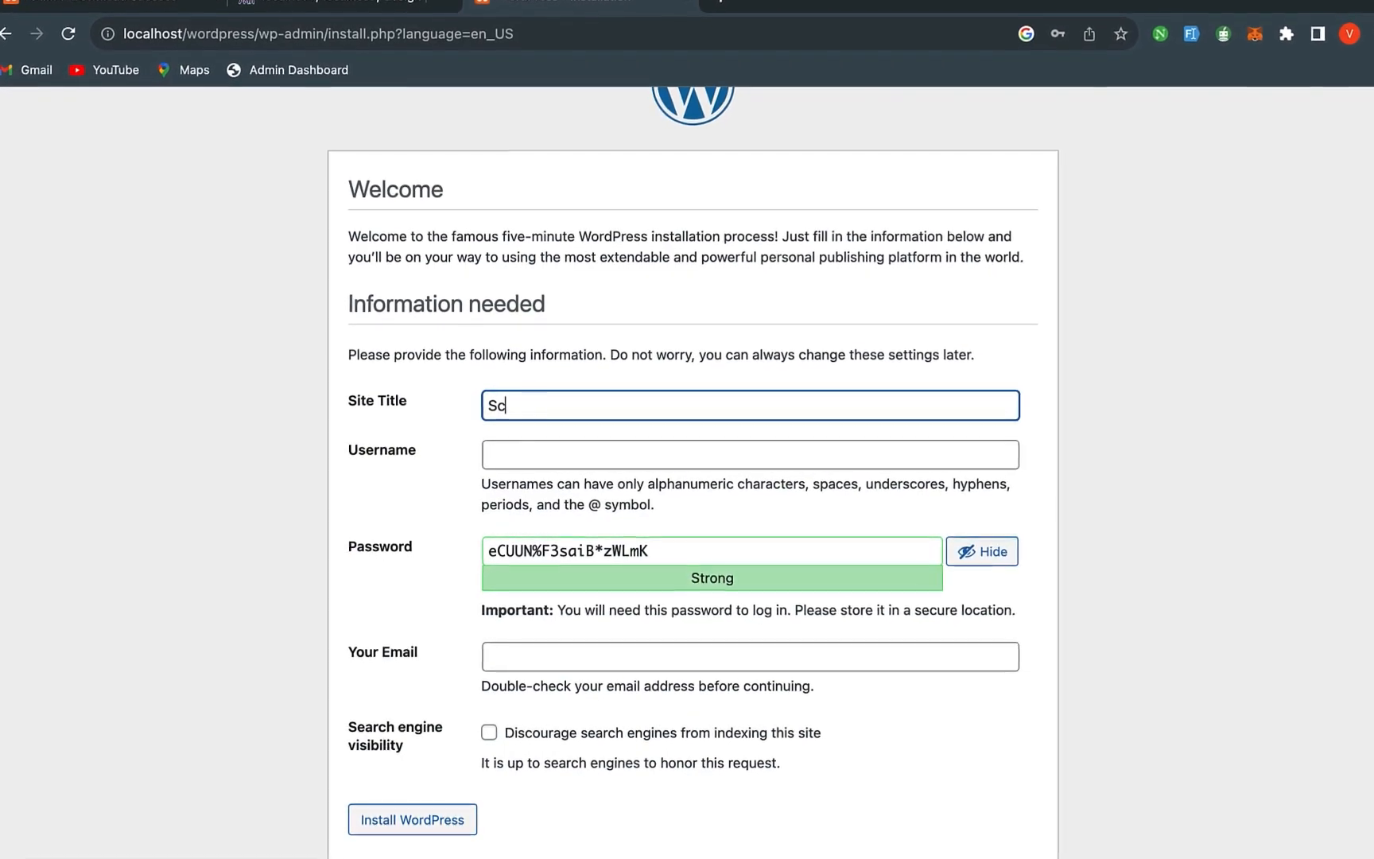
{"action": "type", "text": "la"}
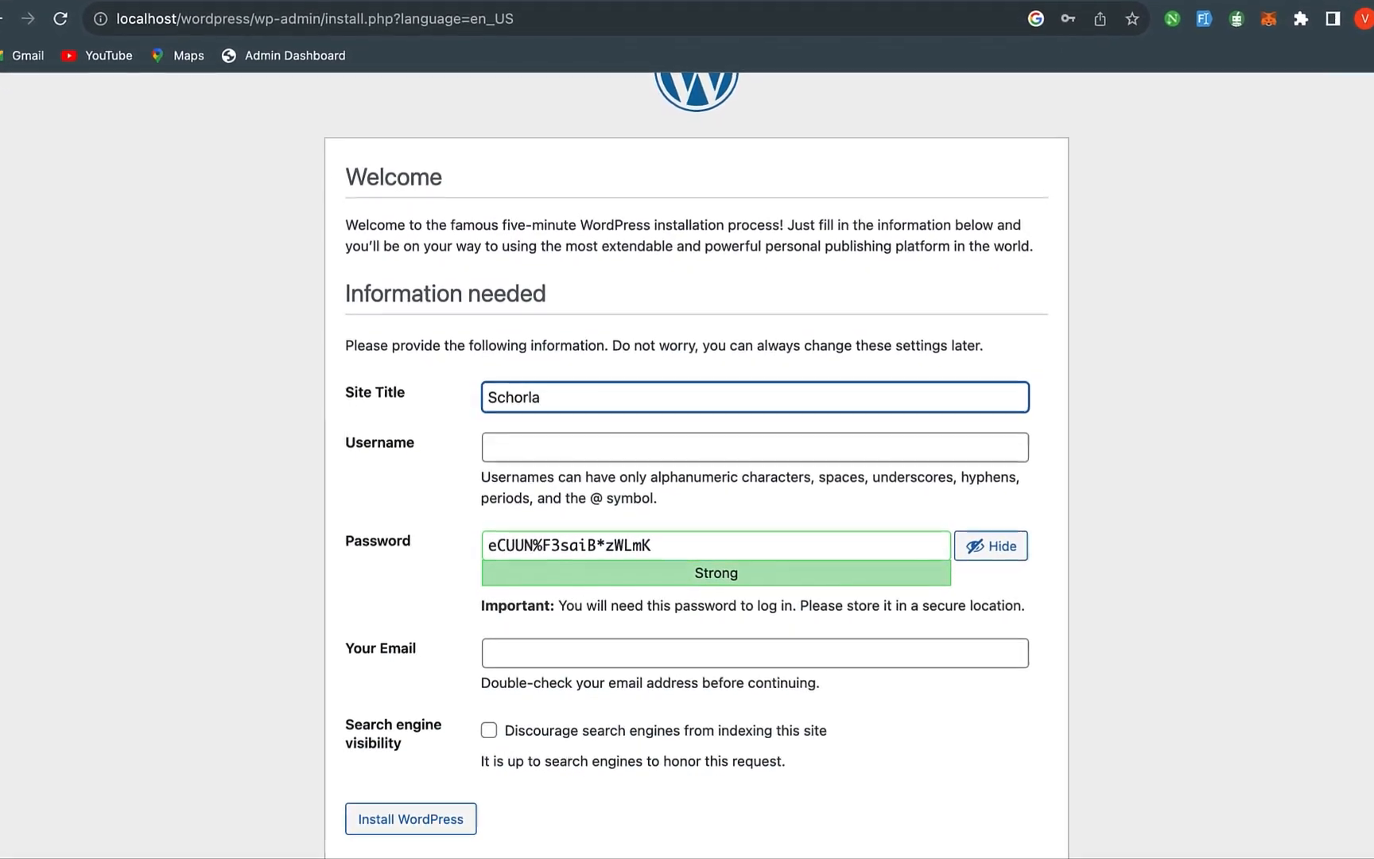
{"action": "key", "text": "BackSpace"}
{"action": "key", "text": "BackSpace"}
{"action": "key", "text": "BackSpace"}
{"action": "type", "text": "larship"}
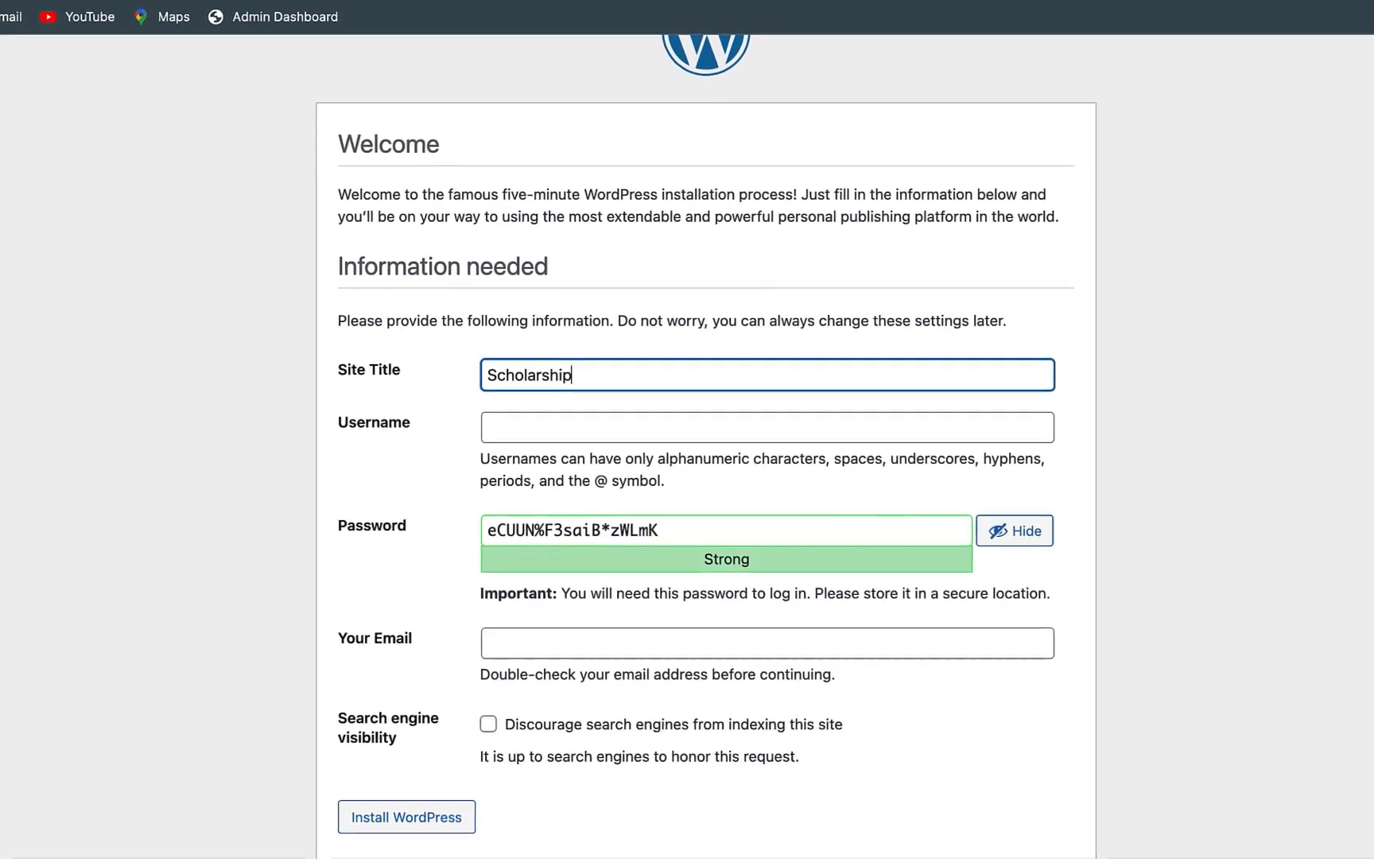
{"action": "type", "text": "w"}
{"action": "key", "text": "BackSpace"}
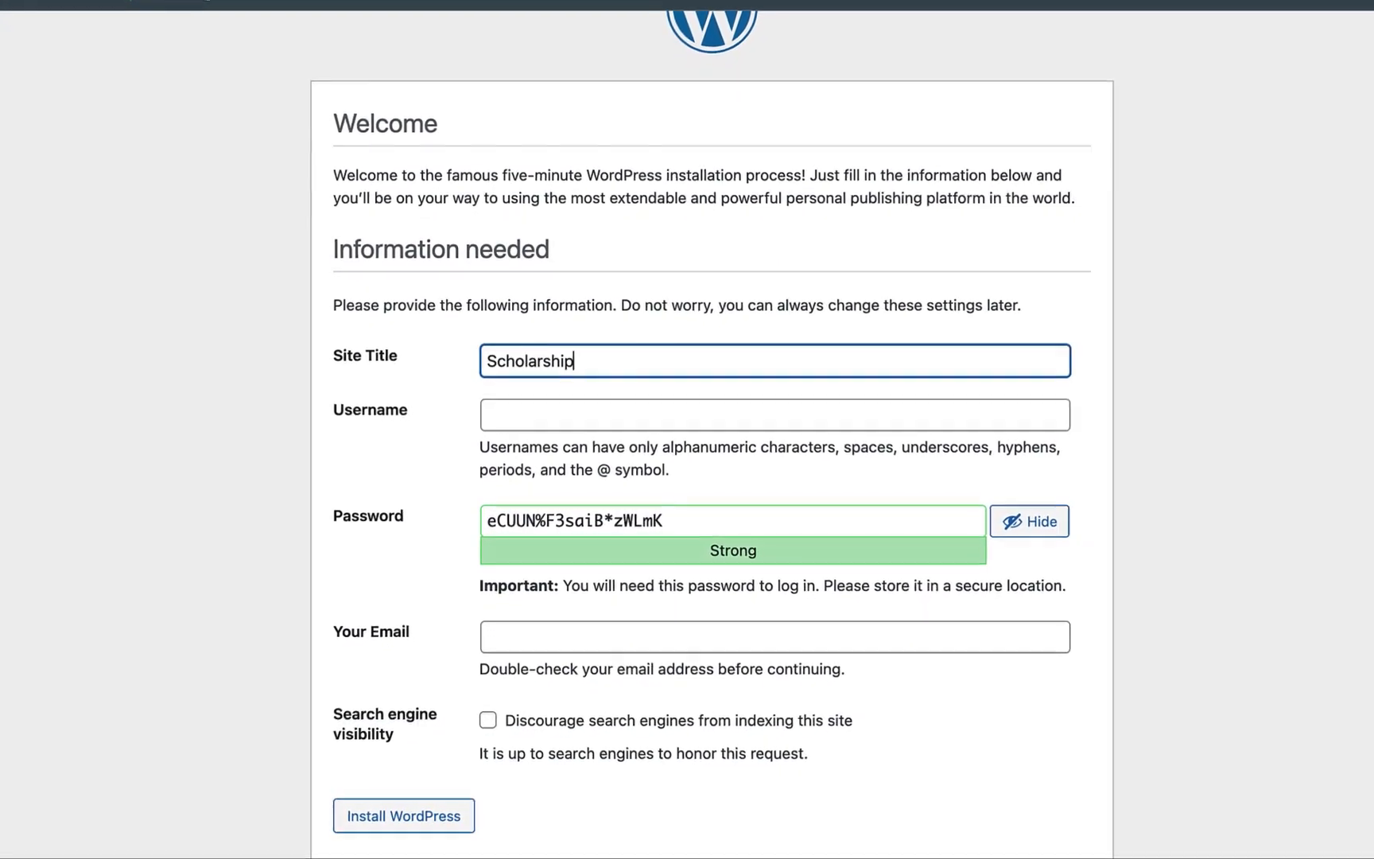
{"action": "type", "text": "_webs"}
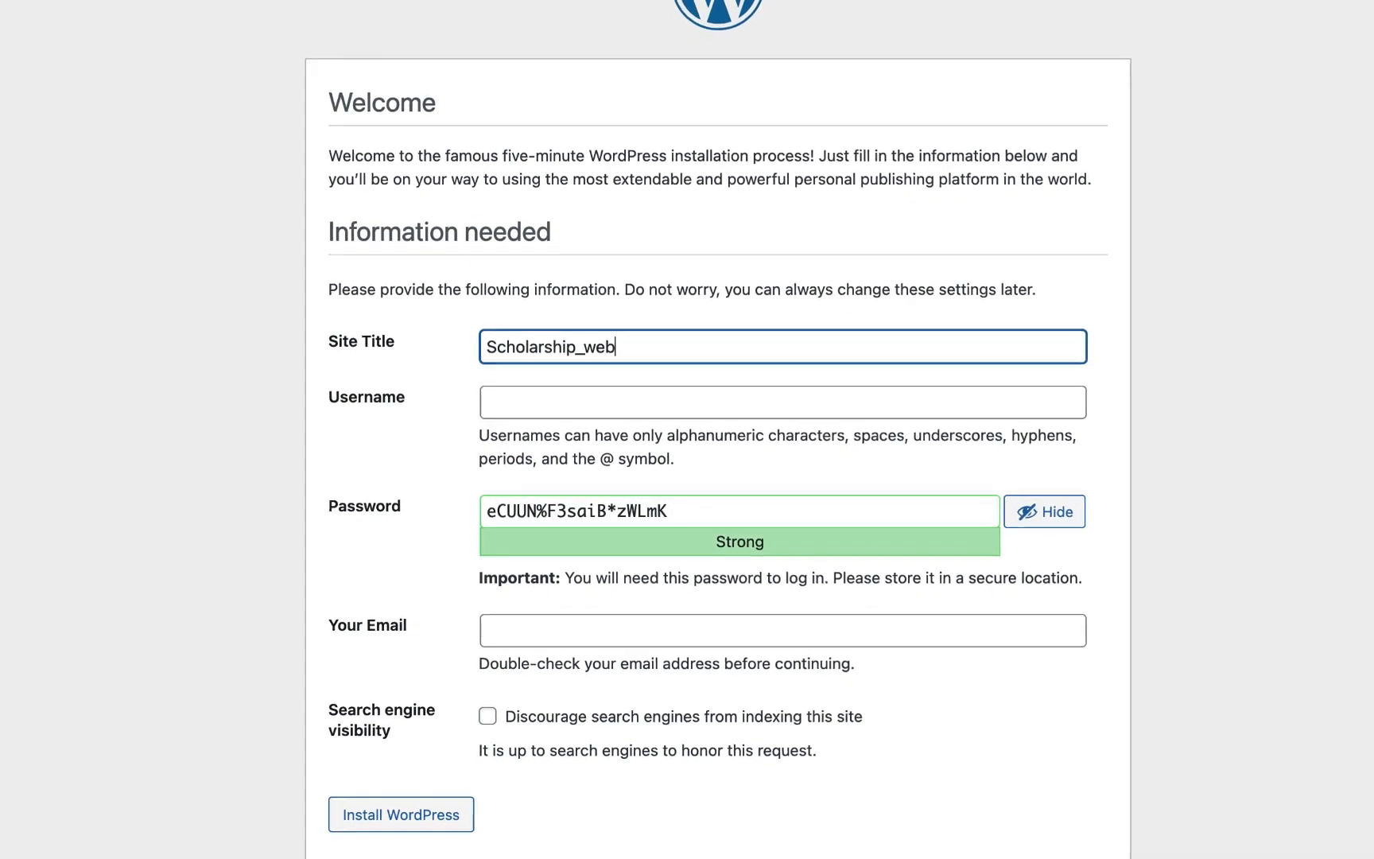
{"action": "key", "text": "BackSpace"}
{"action": "key", "text": "BackSpace"}
{"action": "key", "text": "BackSpace"}
{"action": "key", "text": "BackSpace"}
{"action": "key", "text": "BackSpace"}
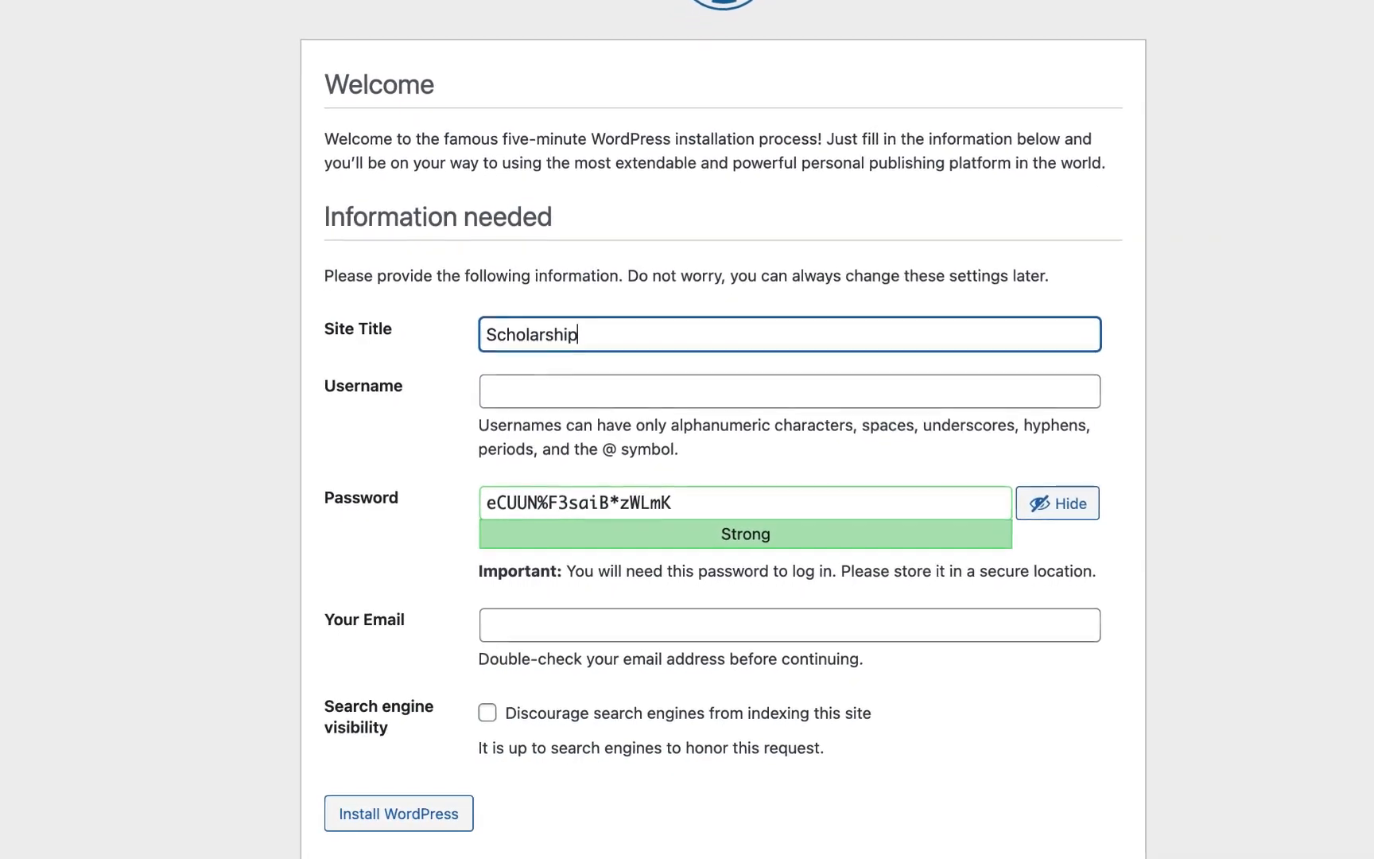
{"action": "type", "text": "s"}
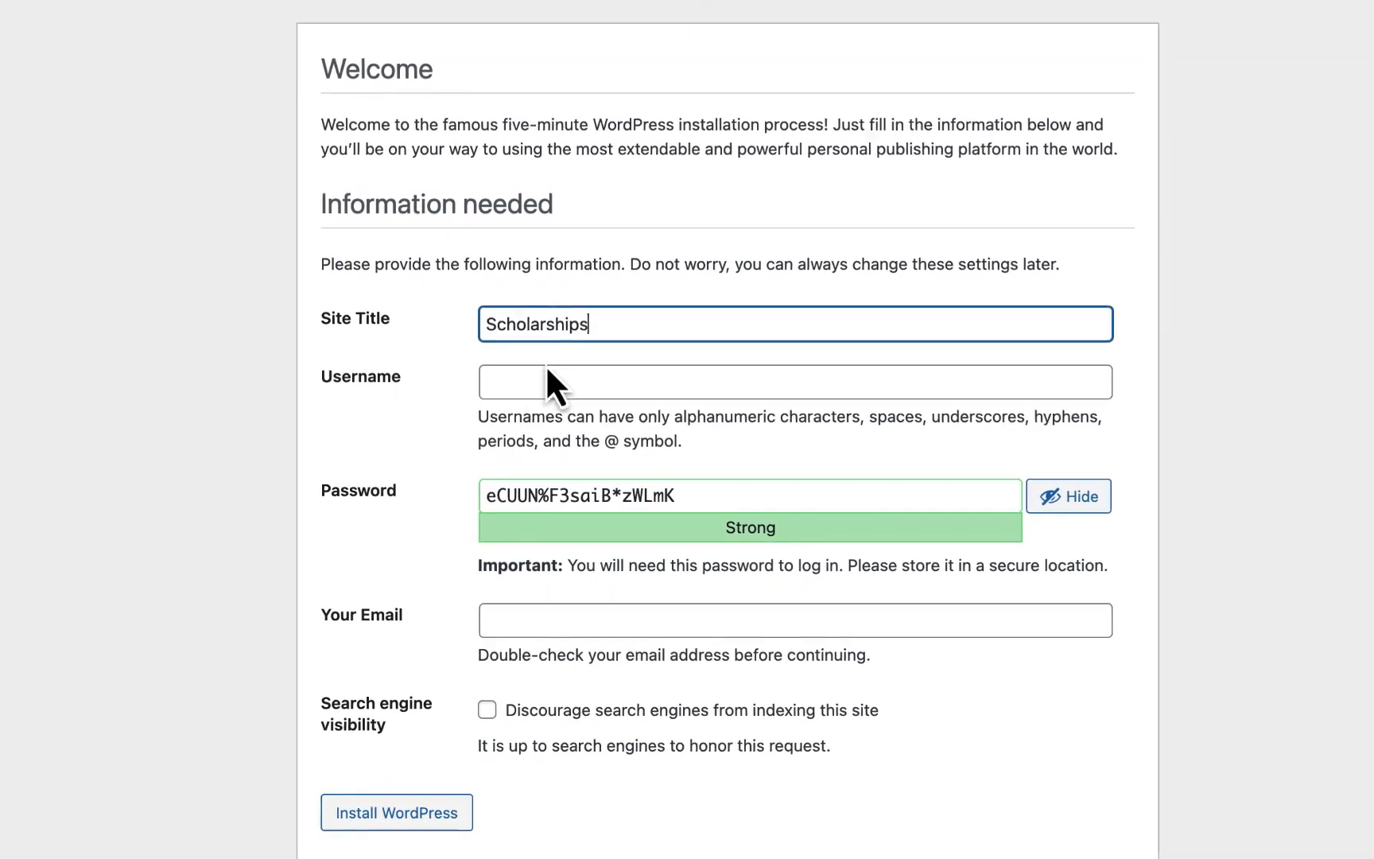
- Set the username to Admin and replace the generated password with a short weak one
{"action": "left_click", "coordinate": [535, 383]}
{"action": "type", "text": "Ad"}
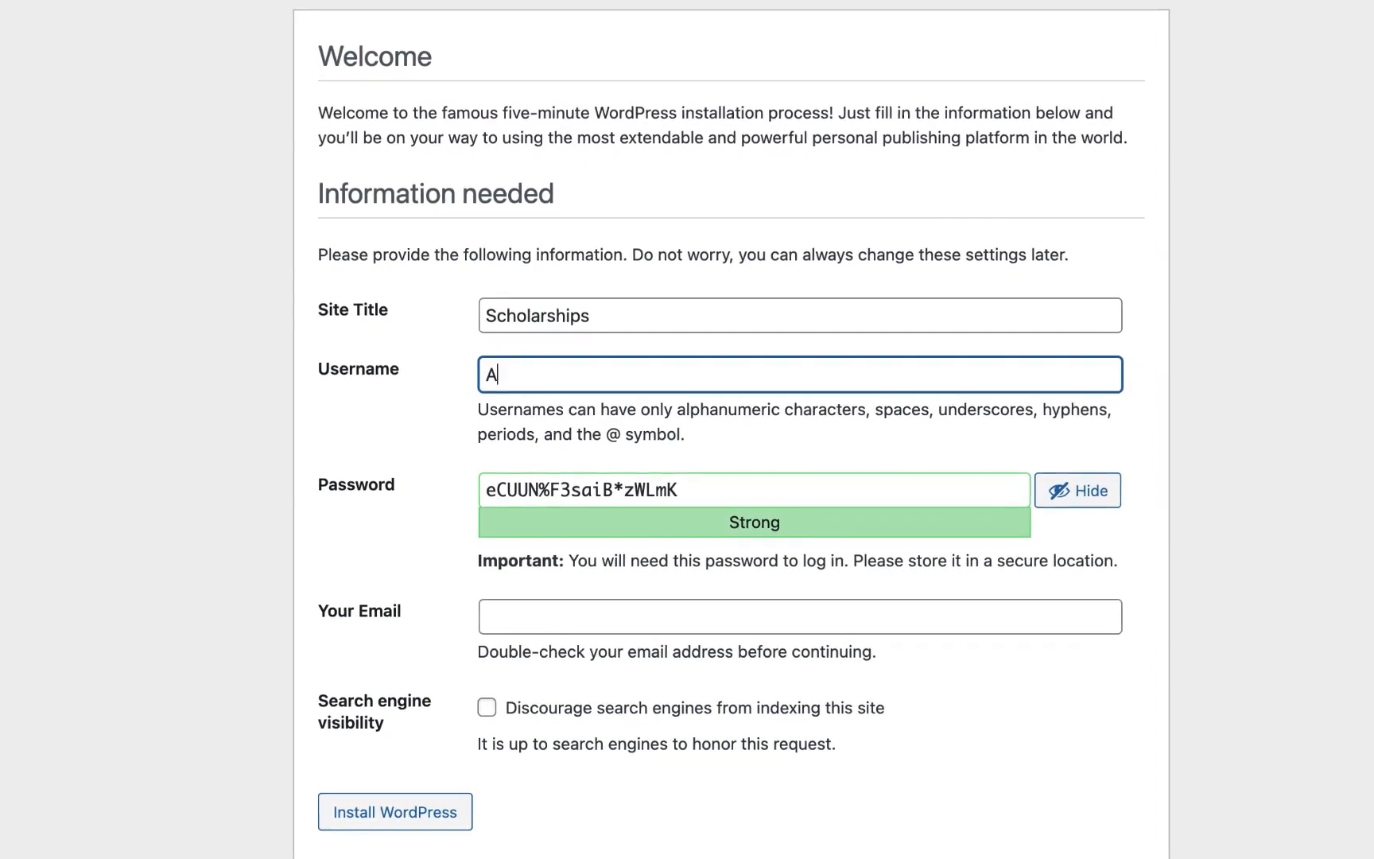
{"action": "type", "text": "min"}
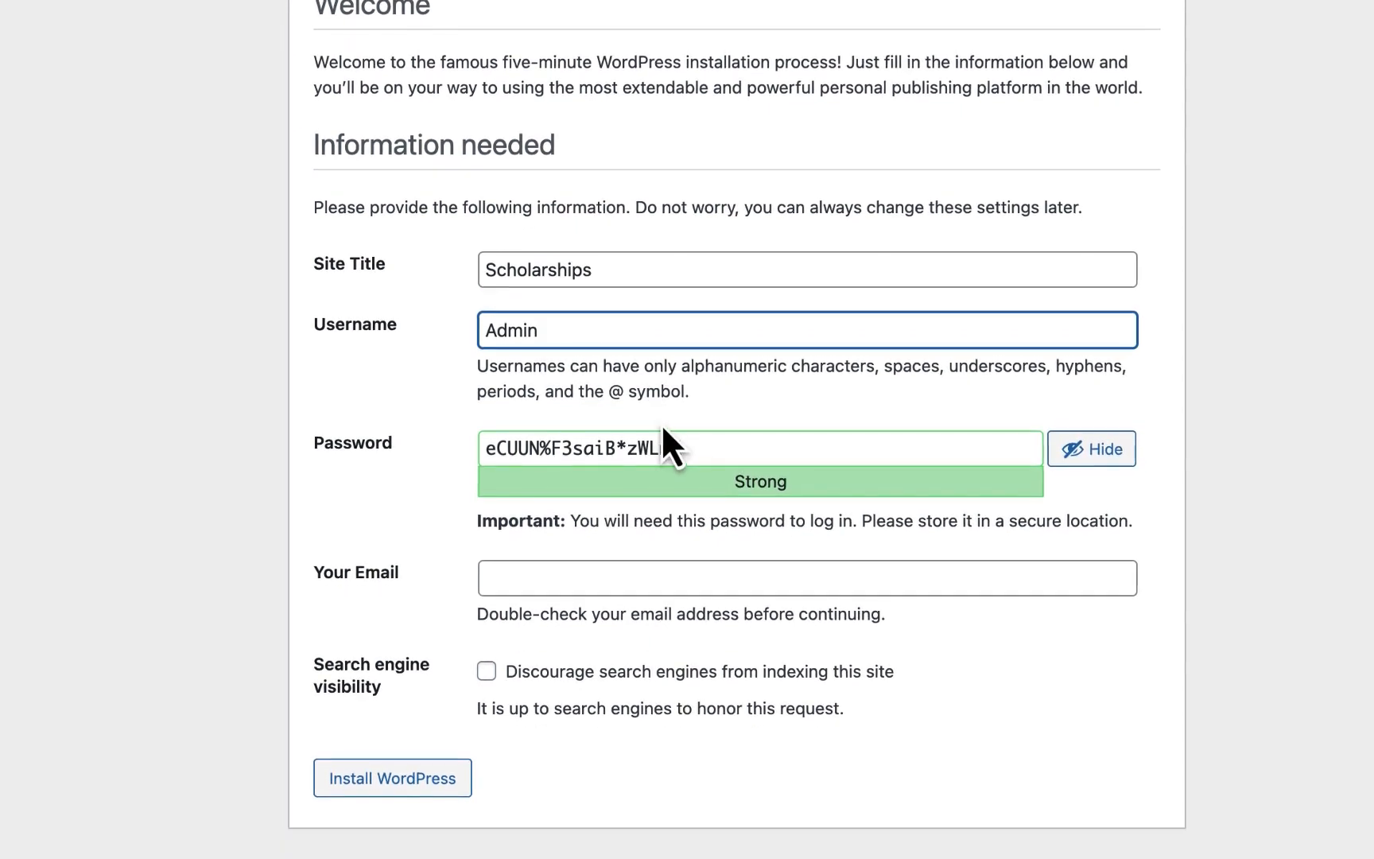
{"action": "left_click", "coordinate": [683, 448]}
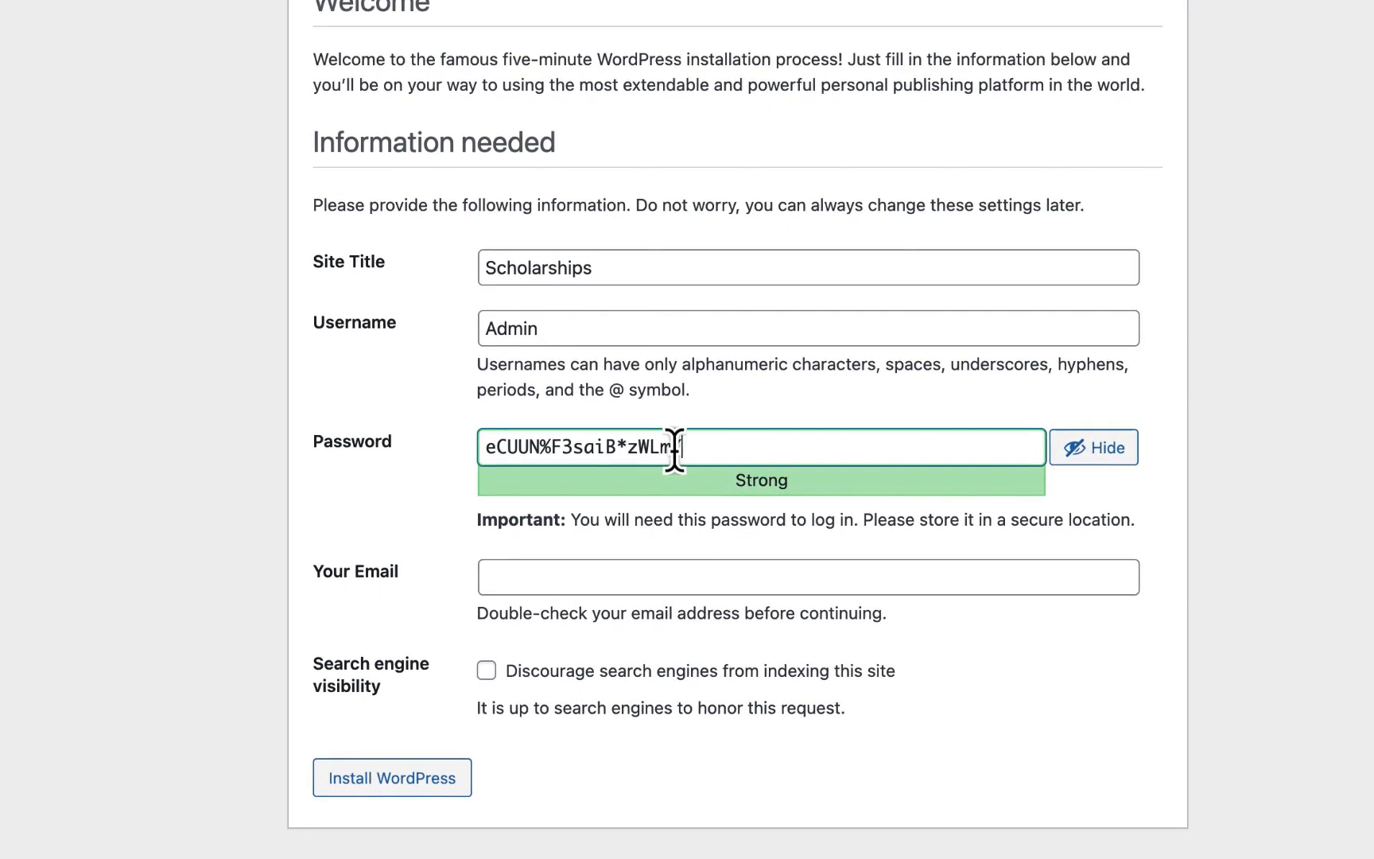
{"action": "left_click_drag", "start_coordinate": [675, 447], "coordinate": [465, 445]}
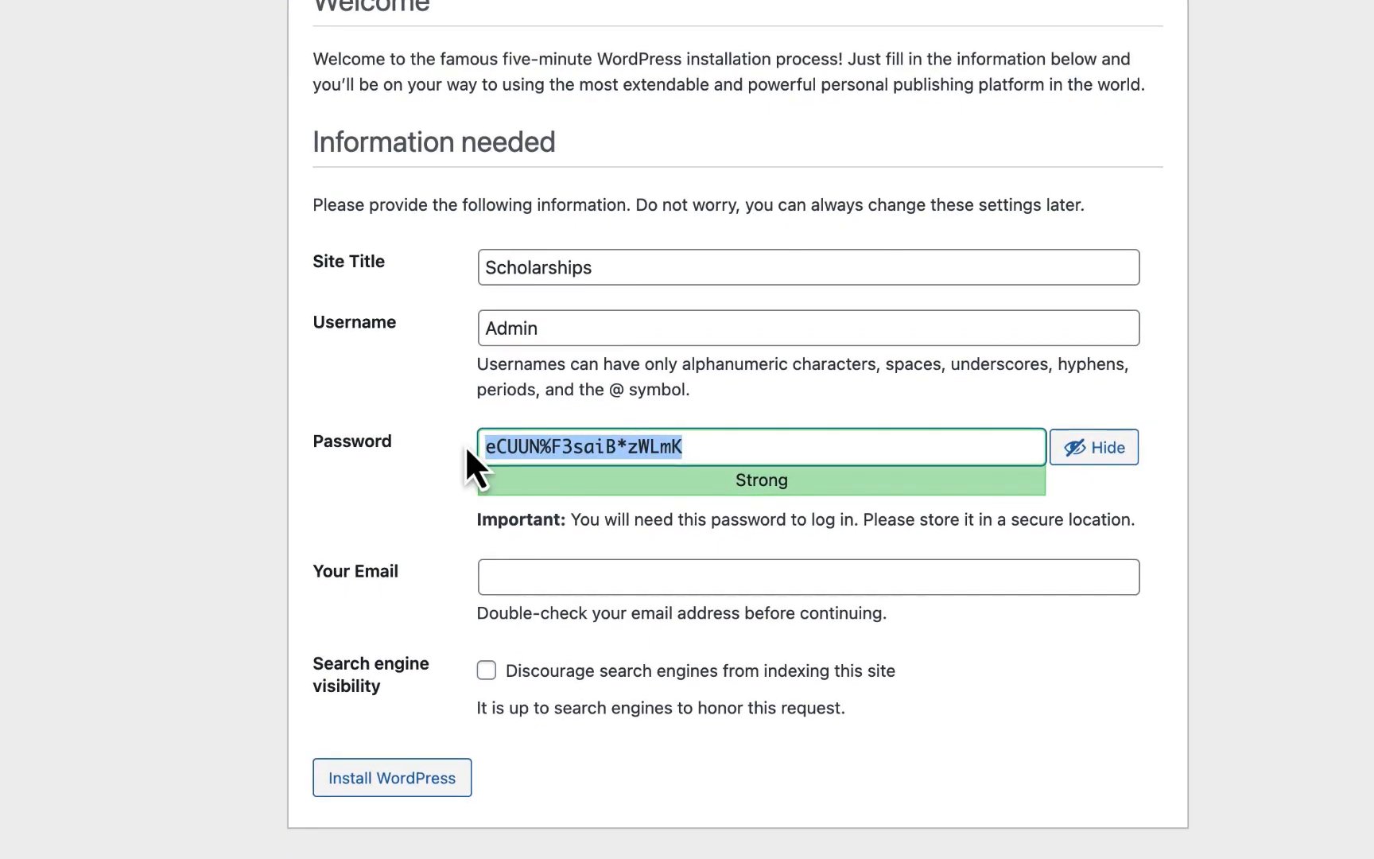
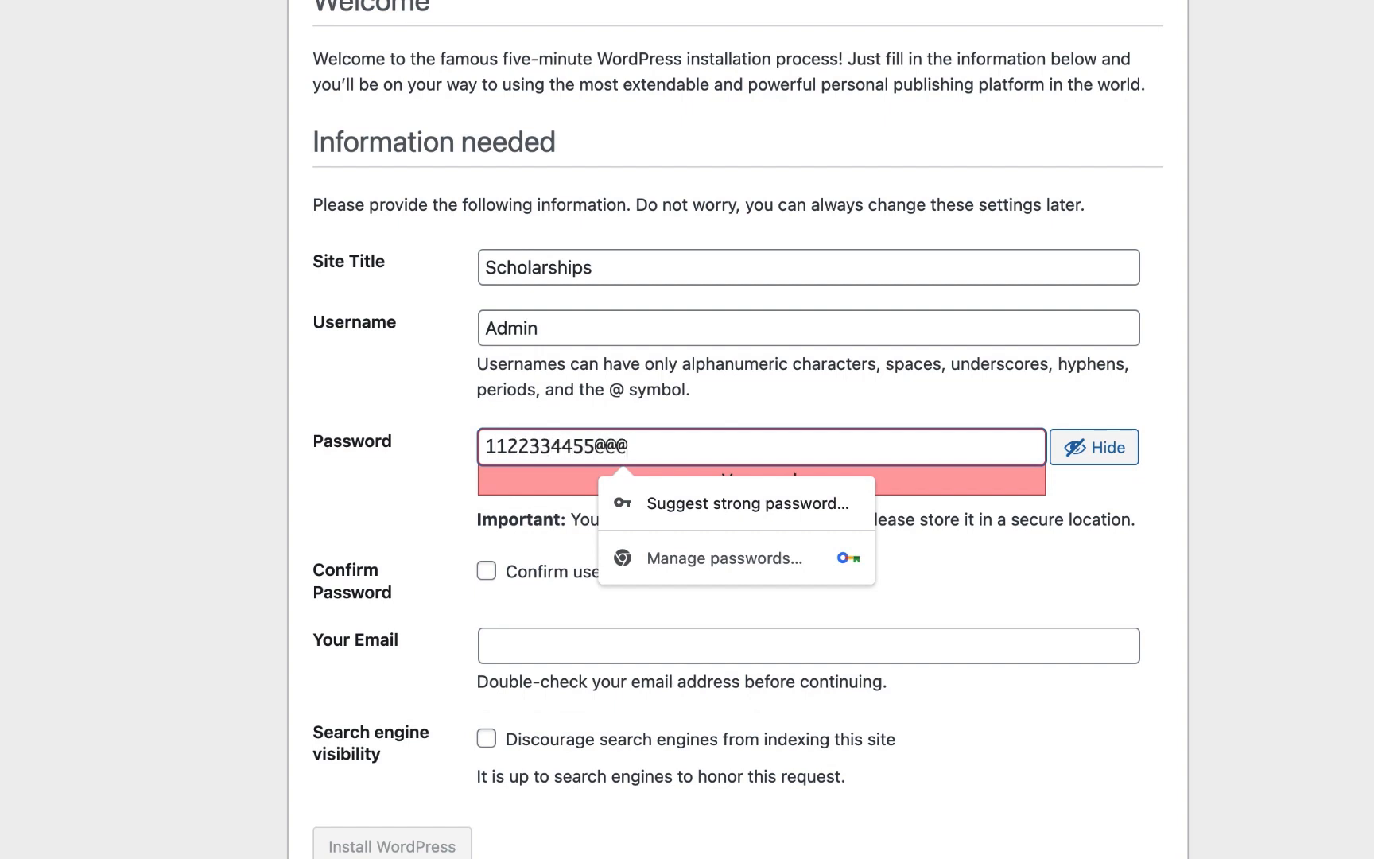
{"action": "left_click", "coordinate": [434, 537]}
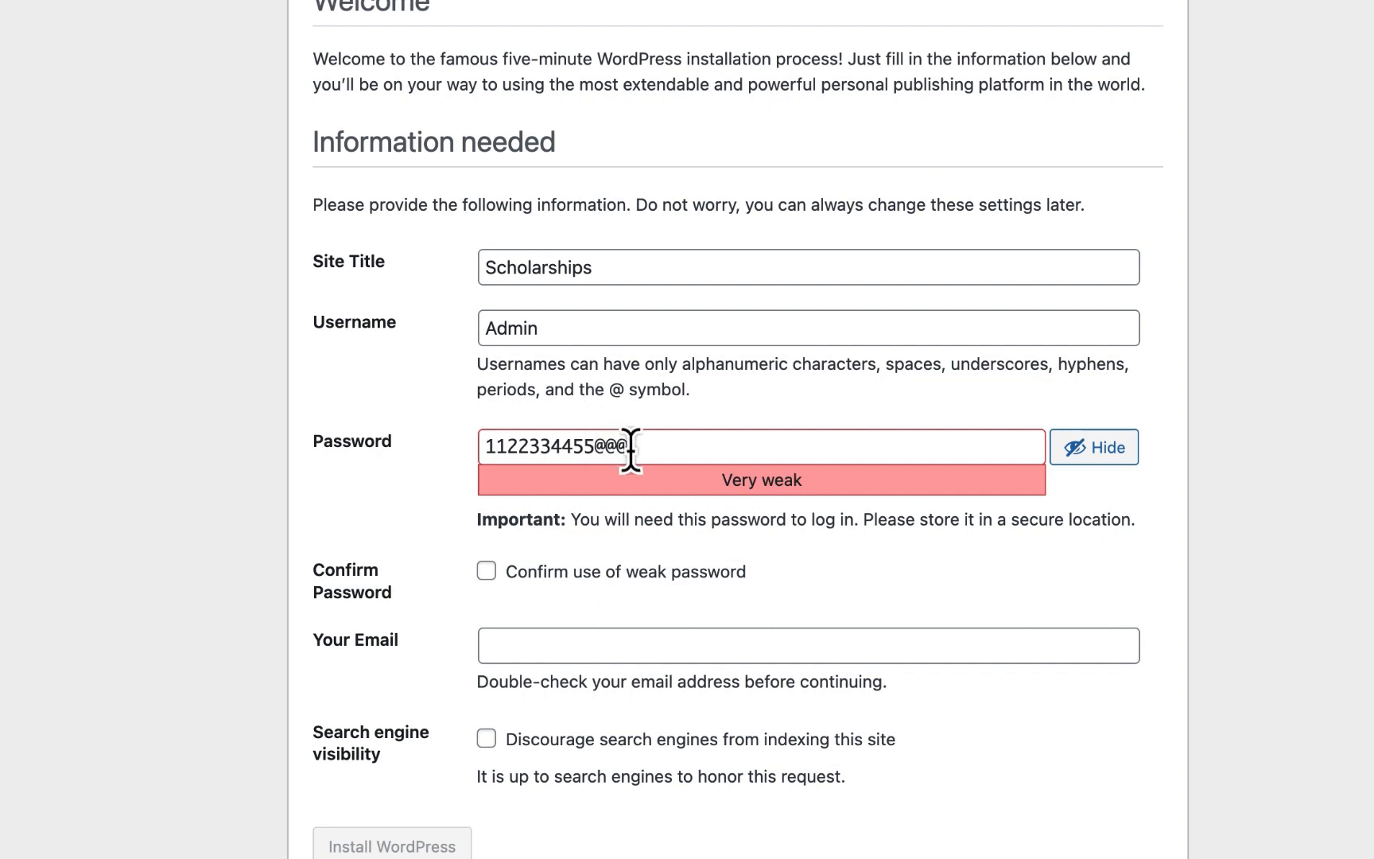
- Confirm use of the weak password and fill the email from a saved autofill address
{"action": "scroll", "coordinate": [621, 515], "scroll_direction": "down", "scroll_amount": 1}
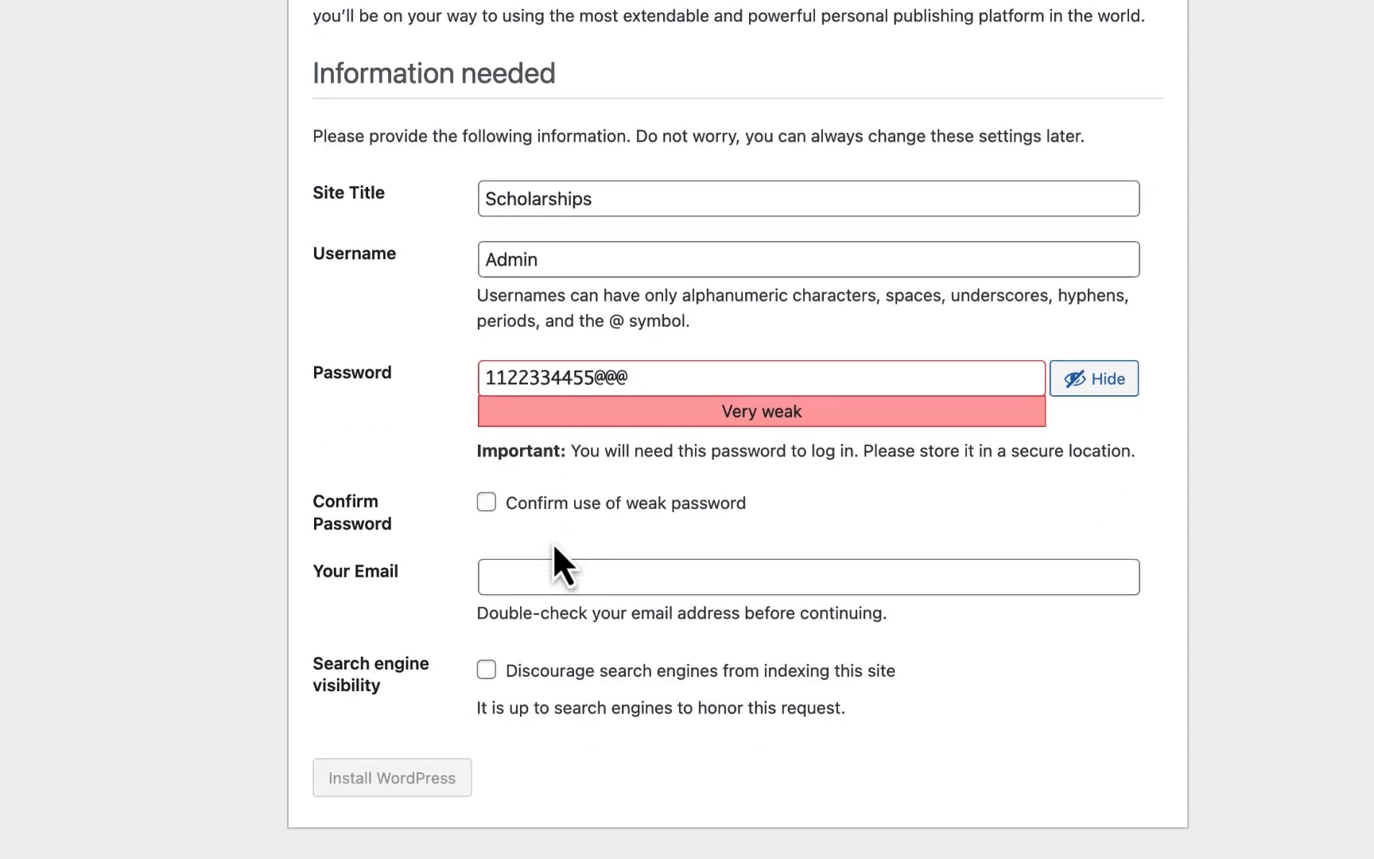
{"action": "left_click", "coordinate": [498, 513]}
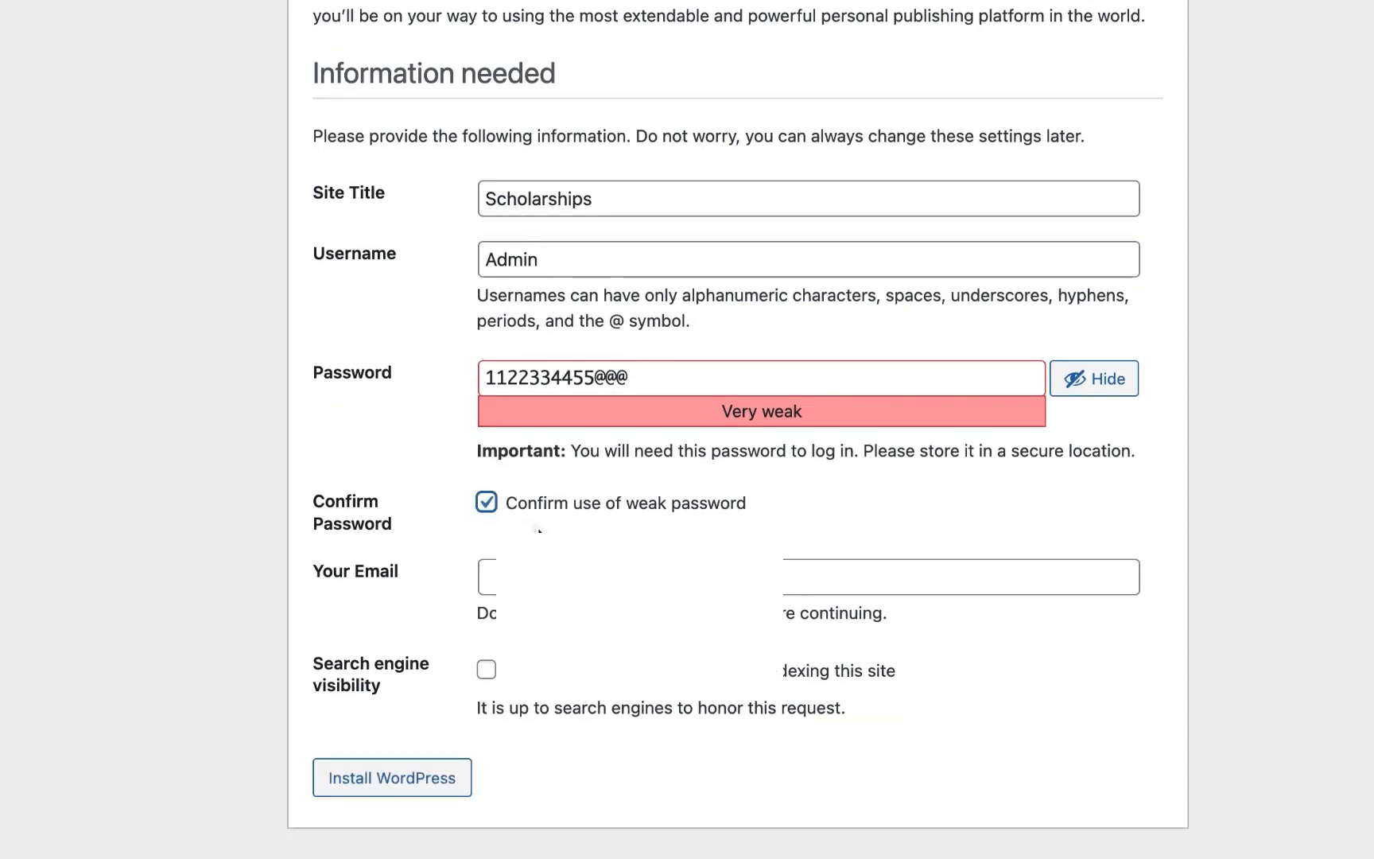
{"action": "left_click", "coordinate": [486, 577]}
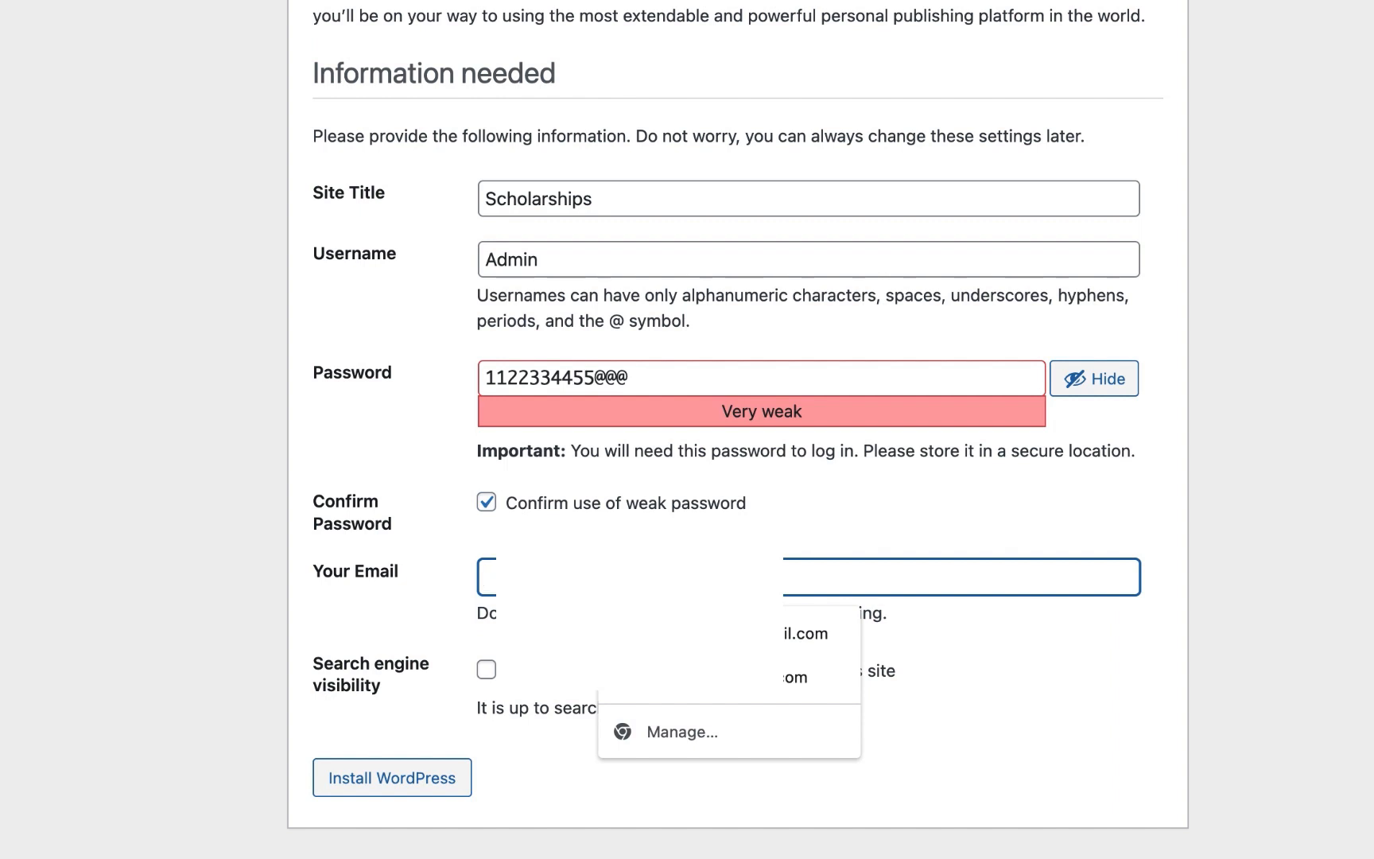
{"action": "left_click", "coordinate": [804, 633]}
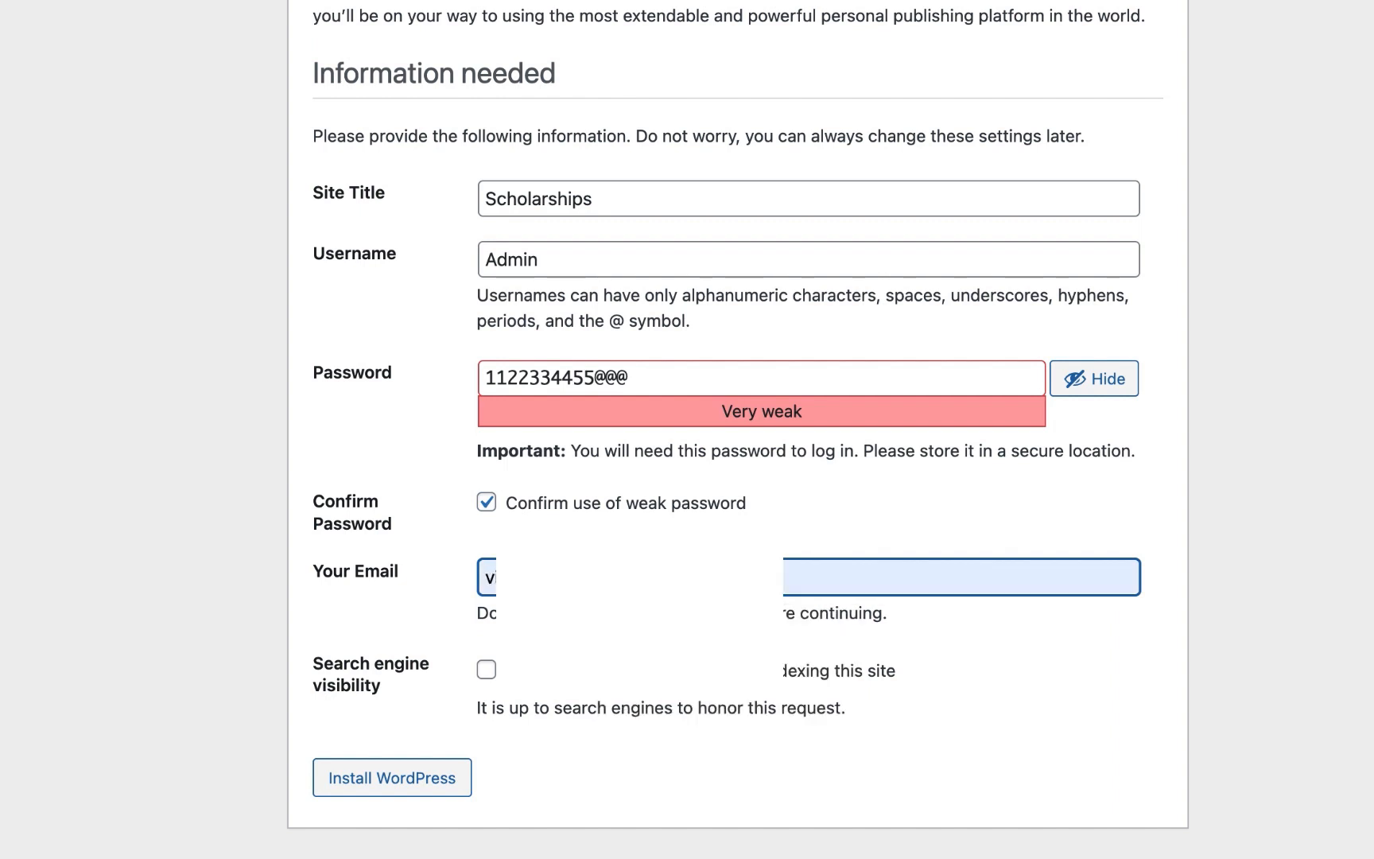
- Install WordPress, save the login in Chrome, and sign in as Admin
{"action": "left_click", "coordinate": [403, 782]}
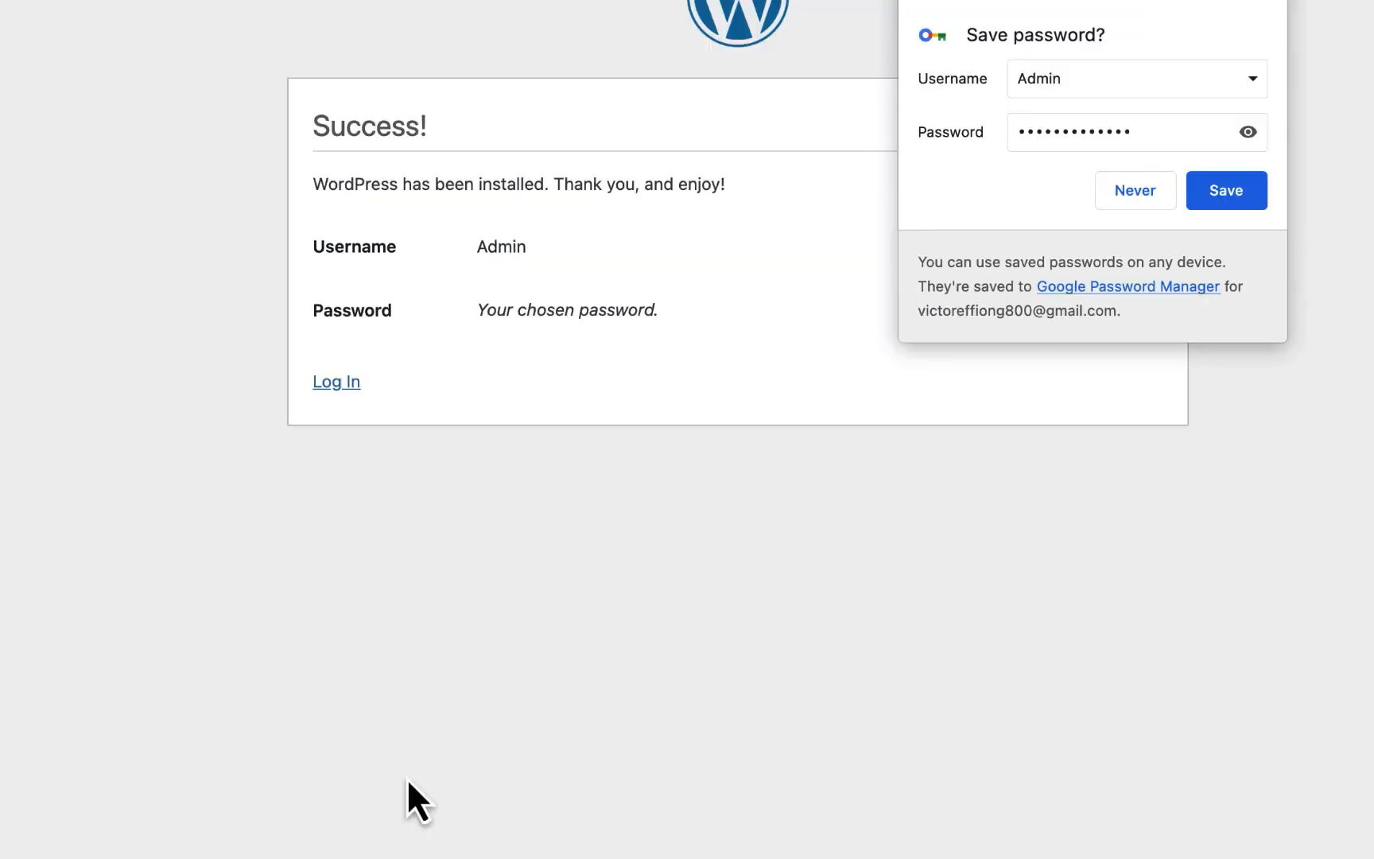
{"action": "left_click", "coordinate": [1251, 200]}
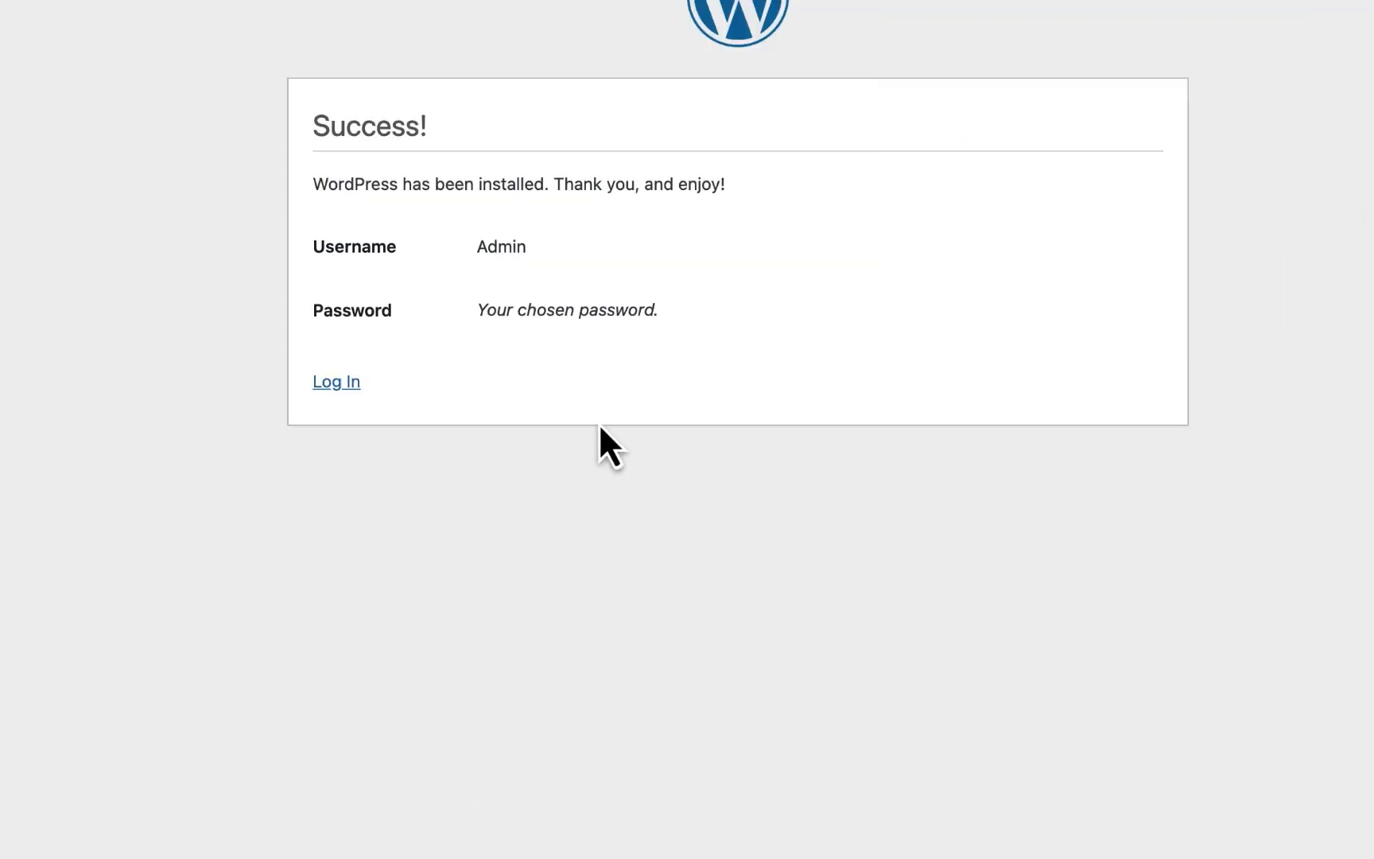
{"action": "left_click", "coordinate": [329, 384]}
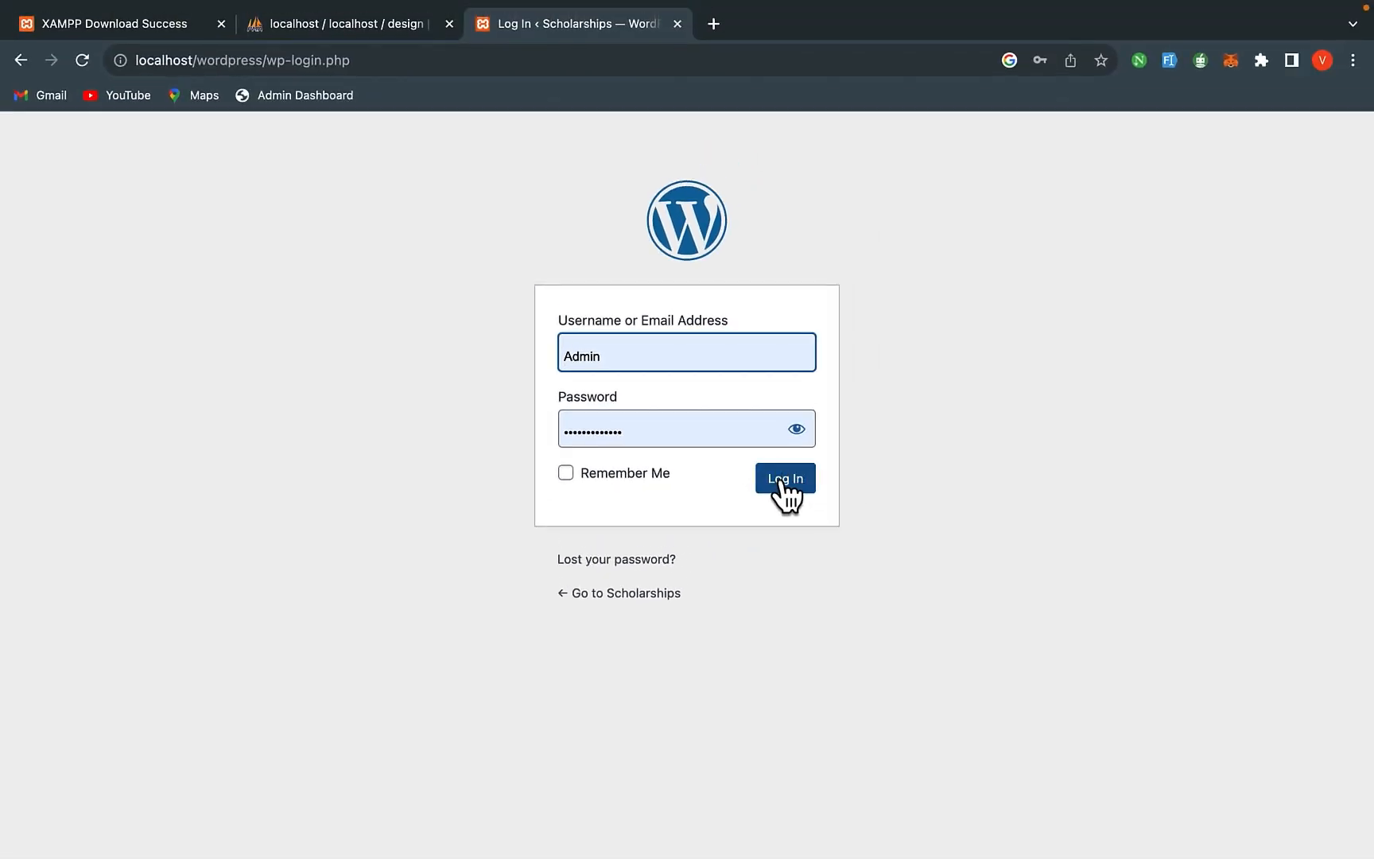
{"action": "left_click", "coordinate": [782, 482]}
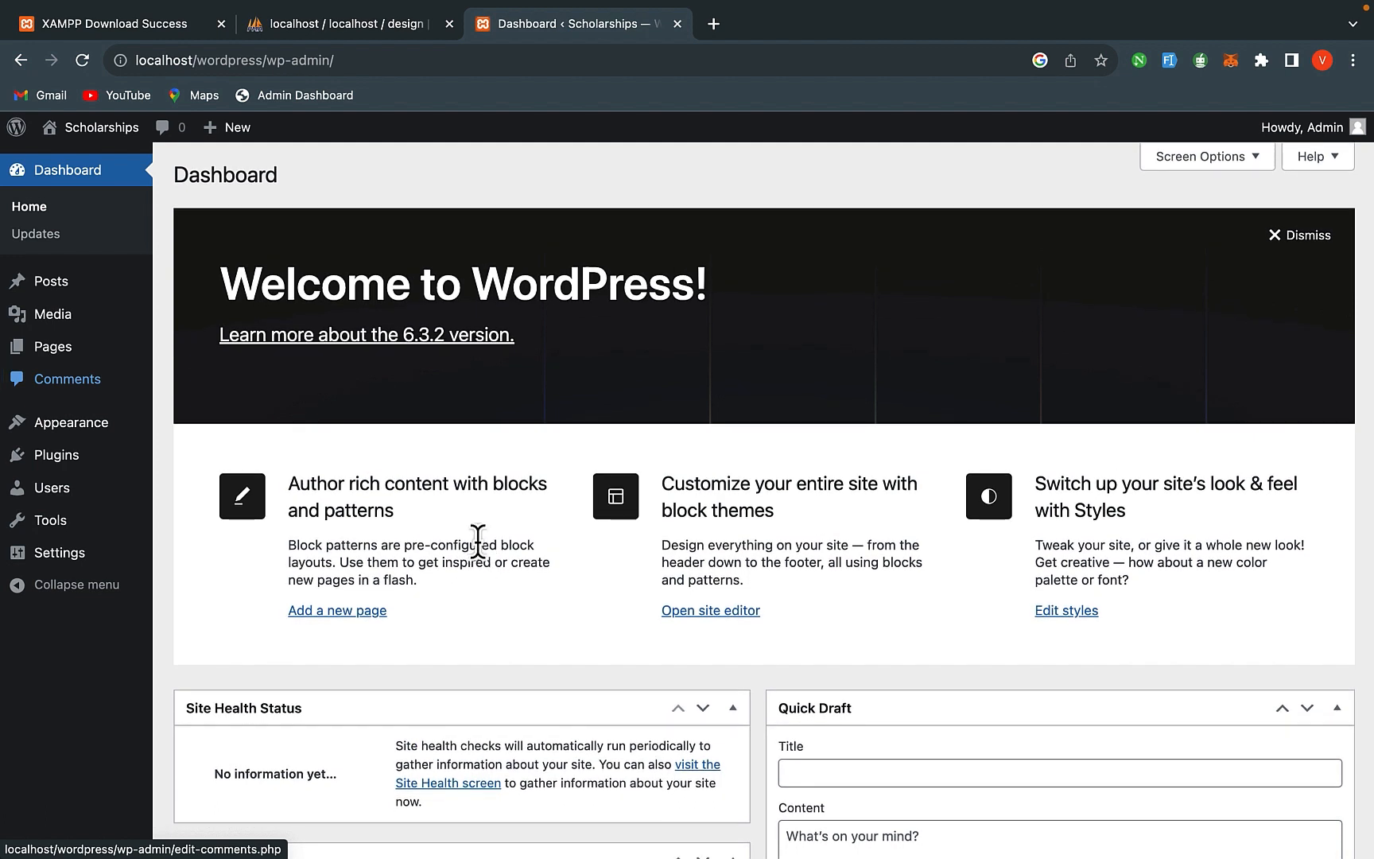
- Open the public Scholarships site in a new tab from Visit Site and switch to it
{"action": "mouse_move", "coordinate": [102, 140]}
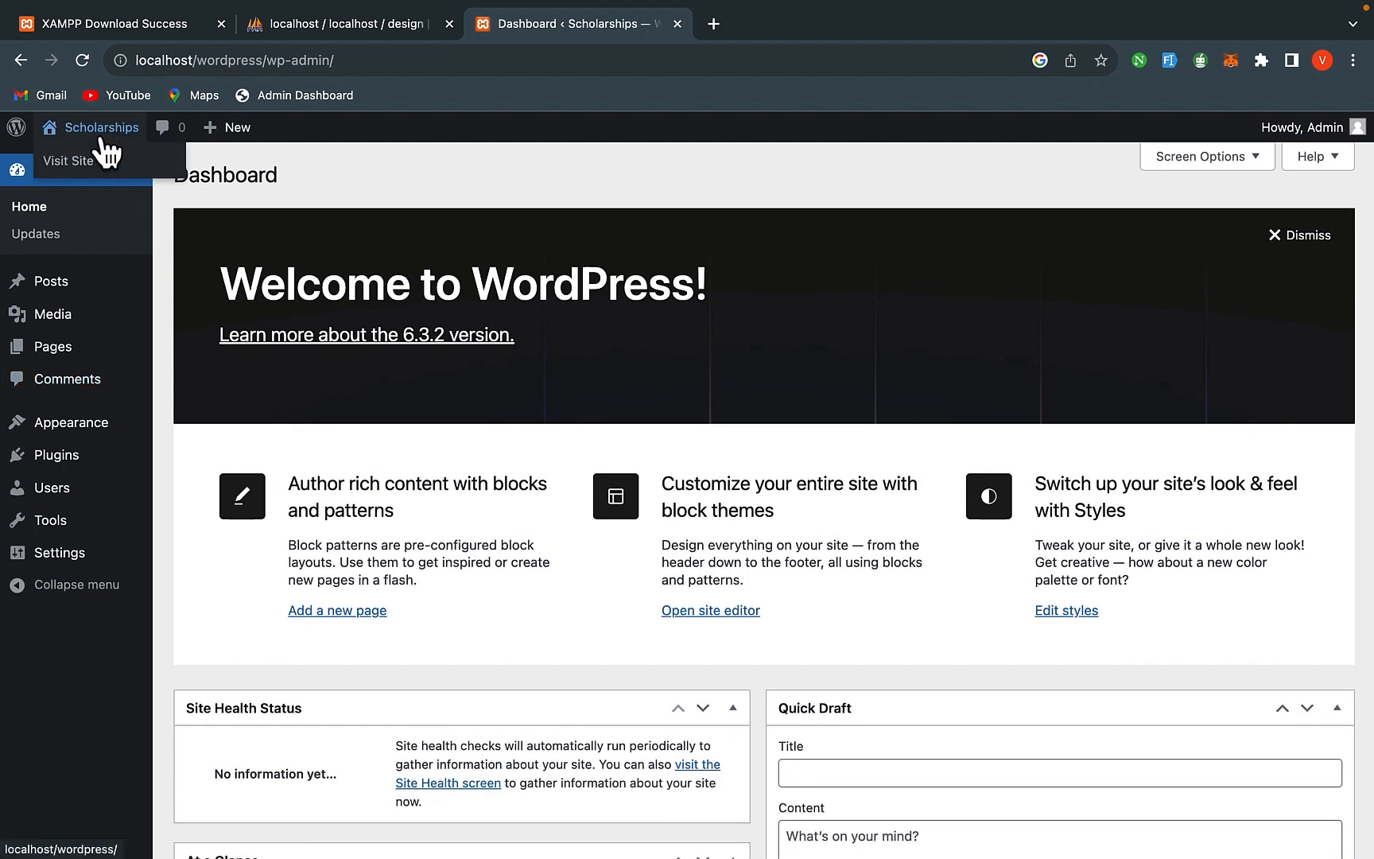
{"action": "right_click", "coordinate": [73, 161]}
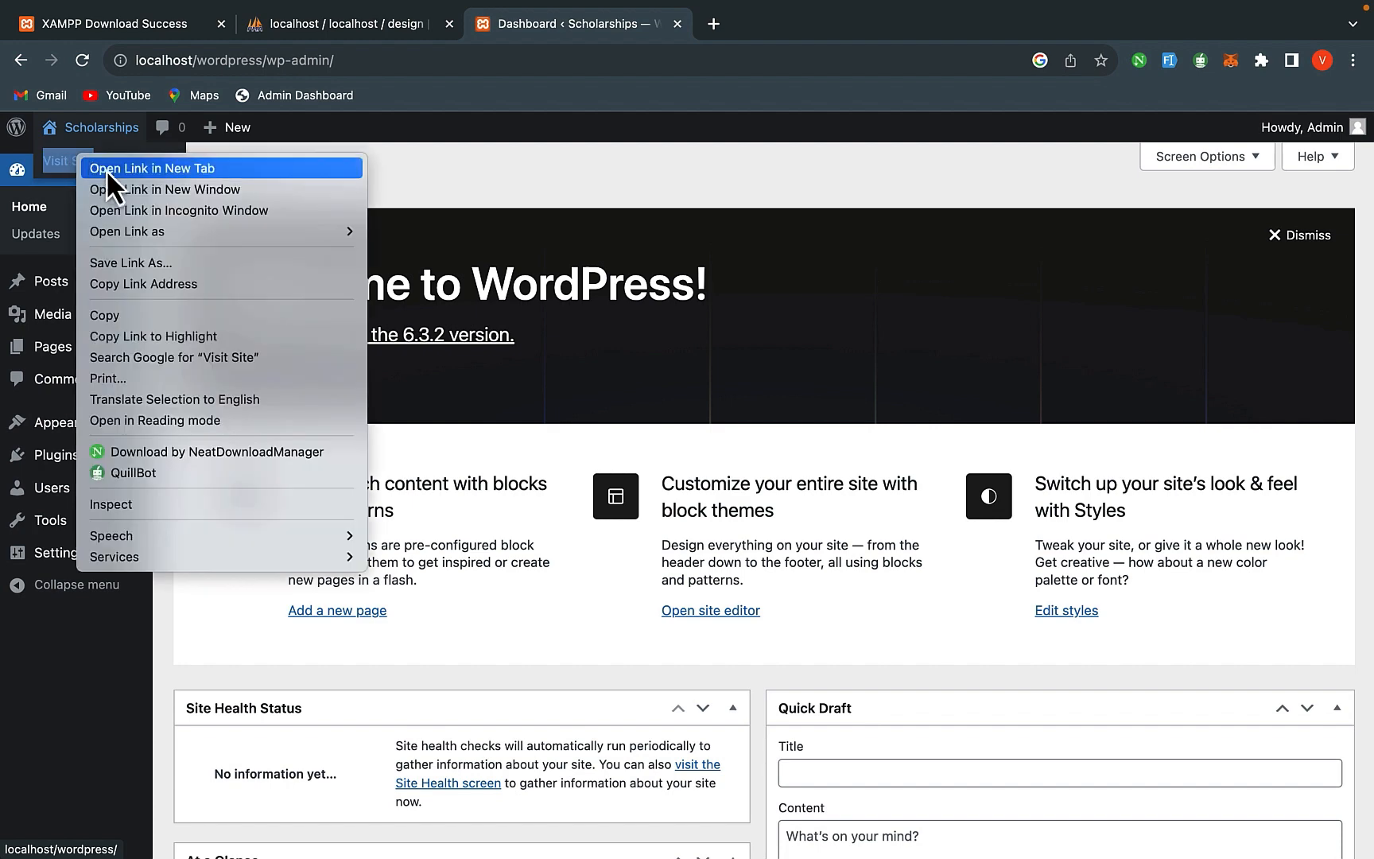
{"action": "left_click", "coordinate": [110, 171]}
{"action": "left_click", "coordinate": [748, 36]}
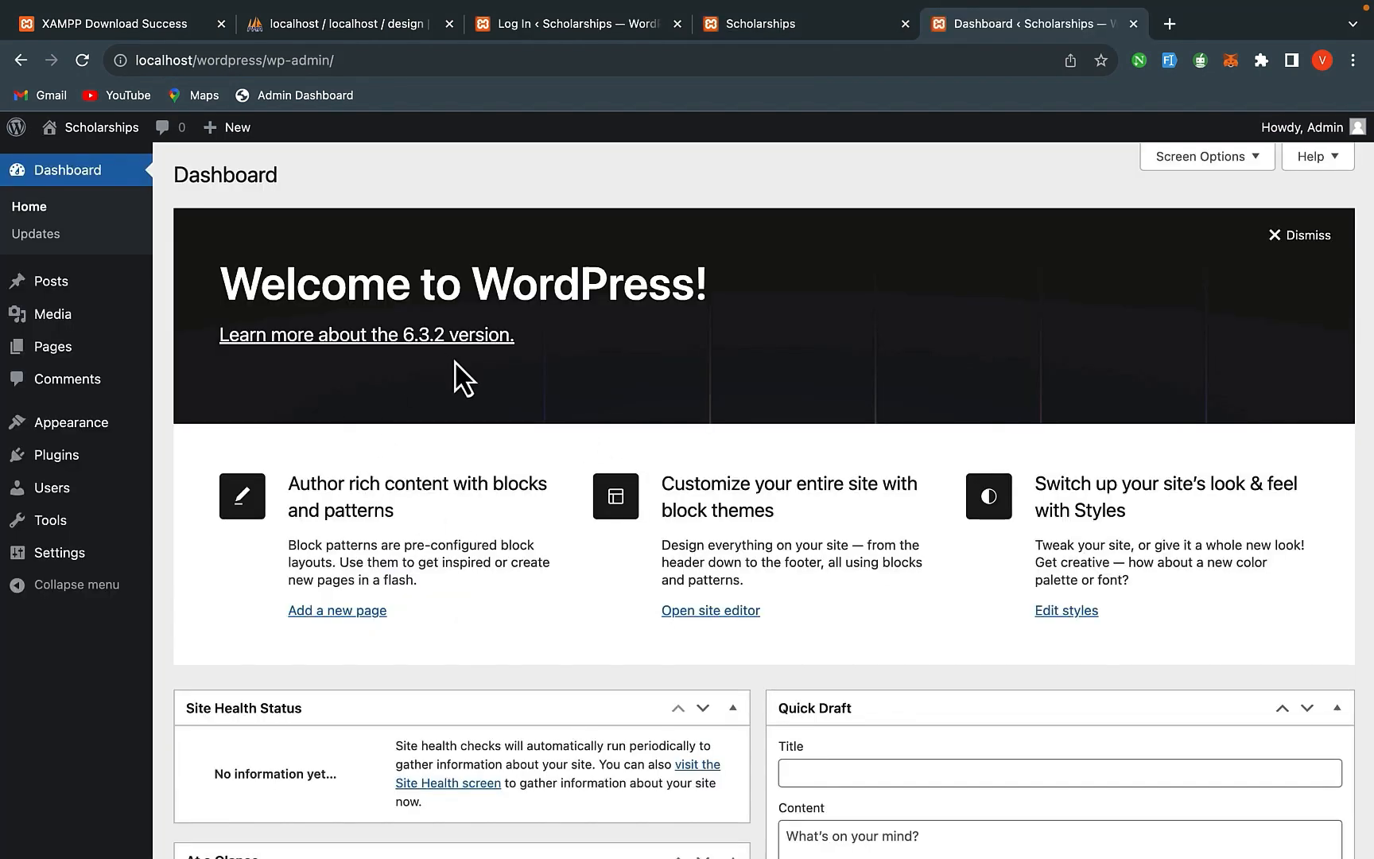
- Launch manager-osx from Applications > XAMPP and authorise it with the Mac password
{"action": "key", "text": "ctrl+Up"}
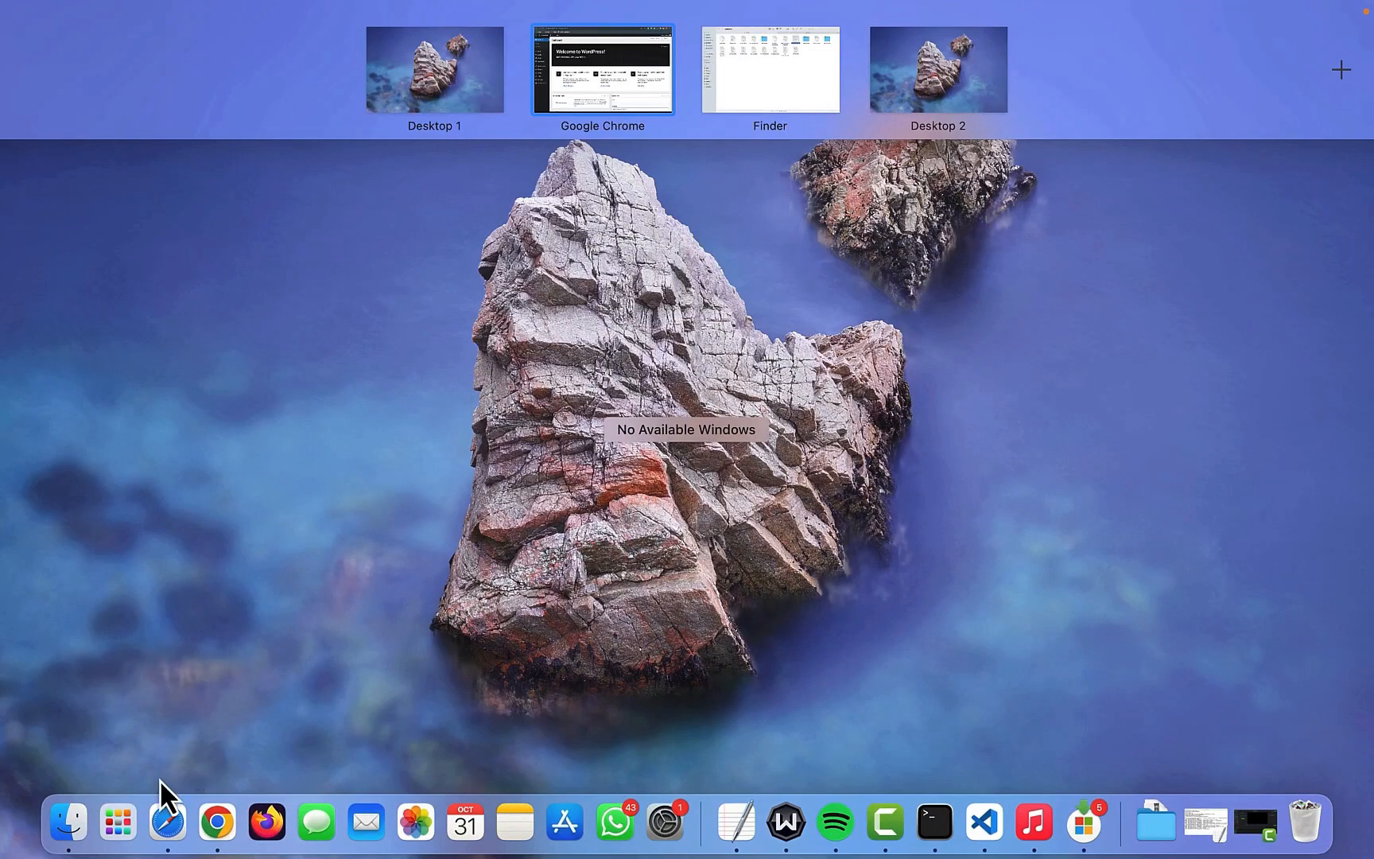
{"action": "left_click", "coordinate": [76, 819]}
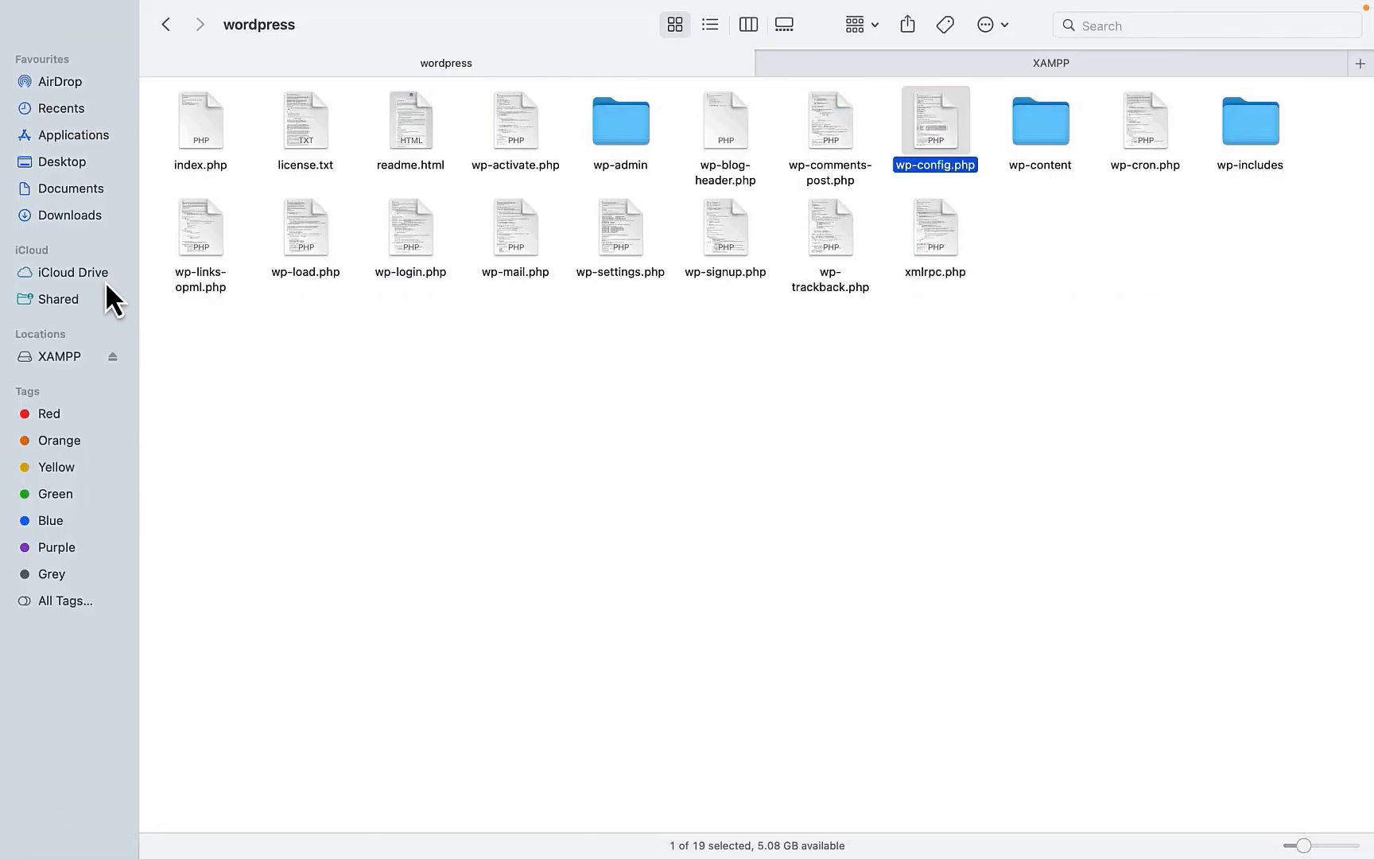
{"action": "left_click", "coordinate": [75, 139]}
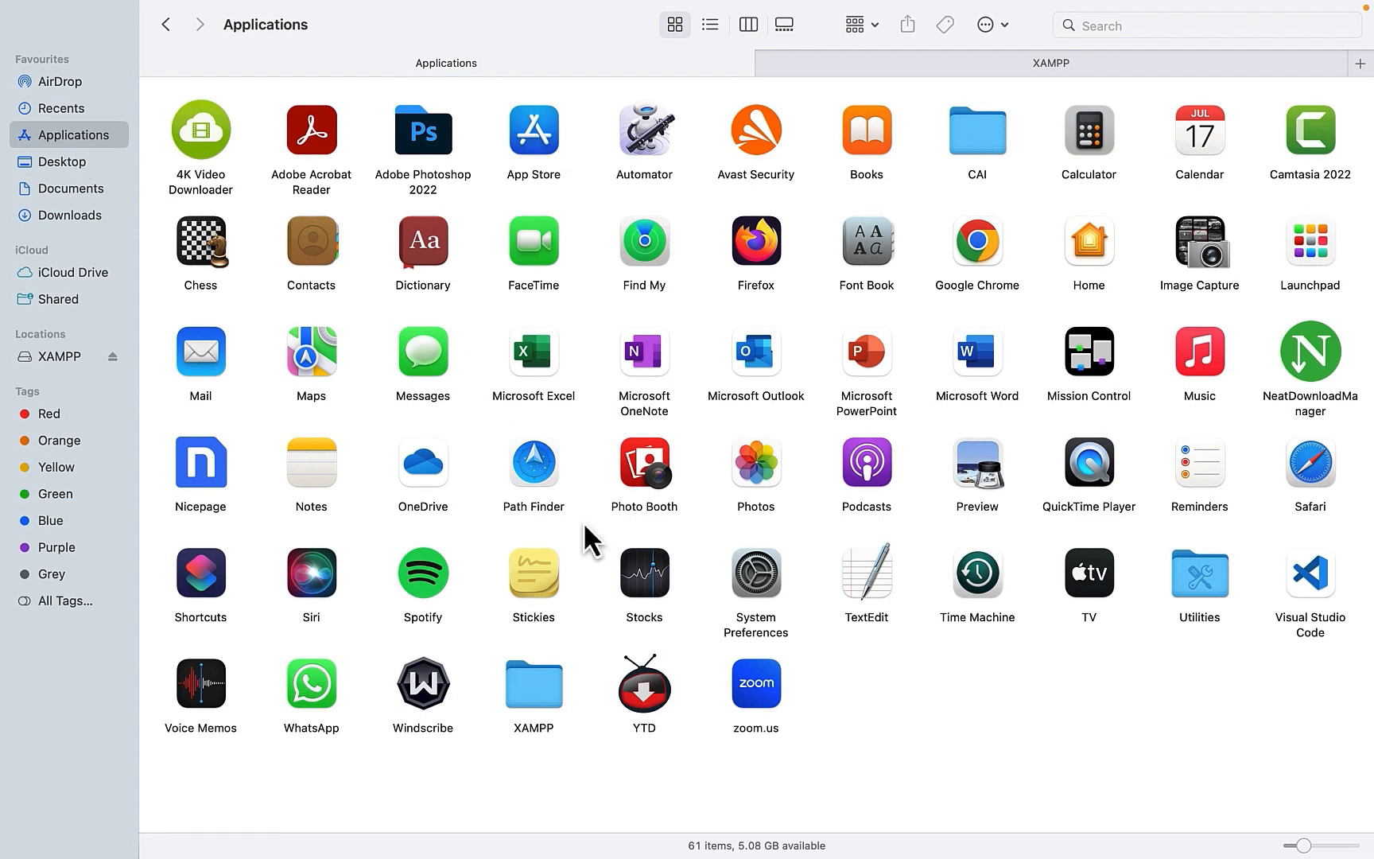
{"action": "double_click", "coordinate": [509, 680]}
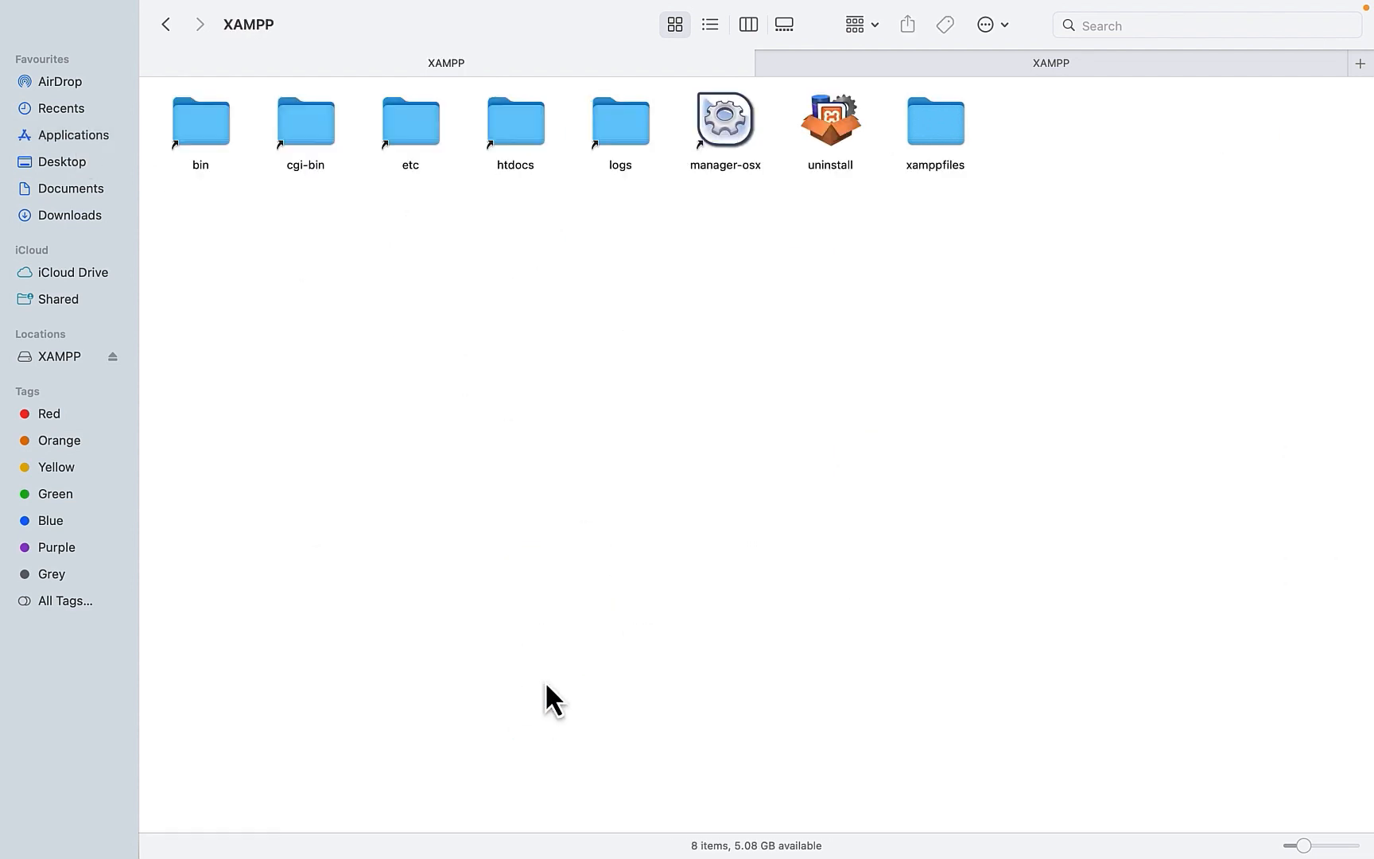
{"action": "double_click", "coordinate": [718, 123]}
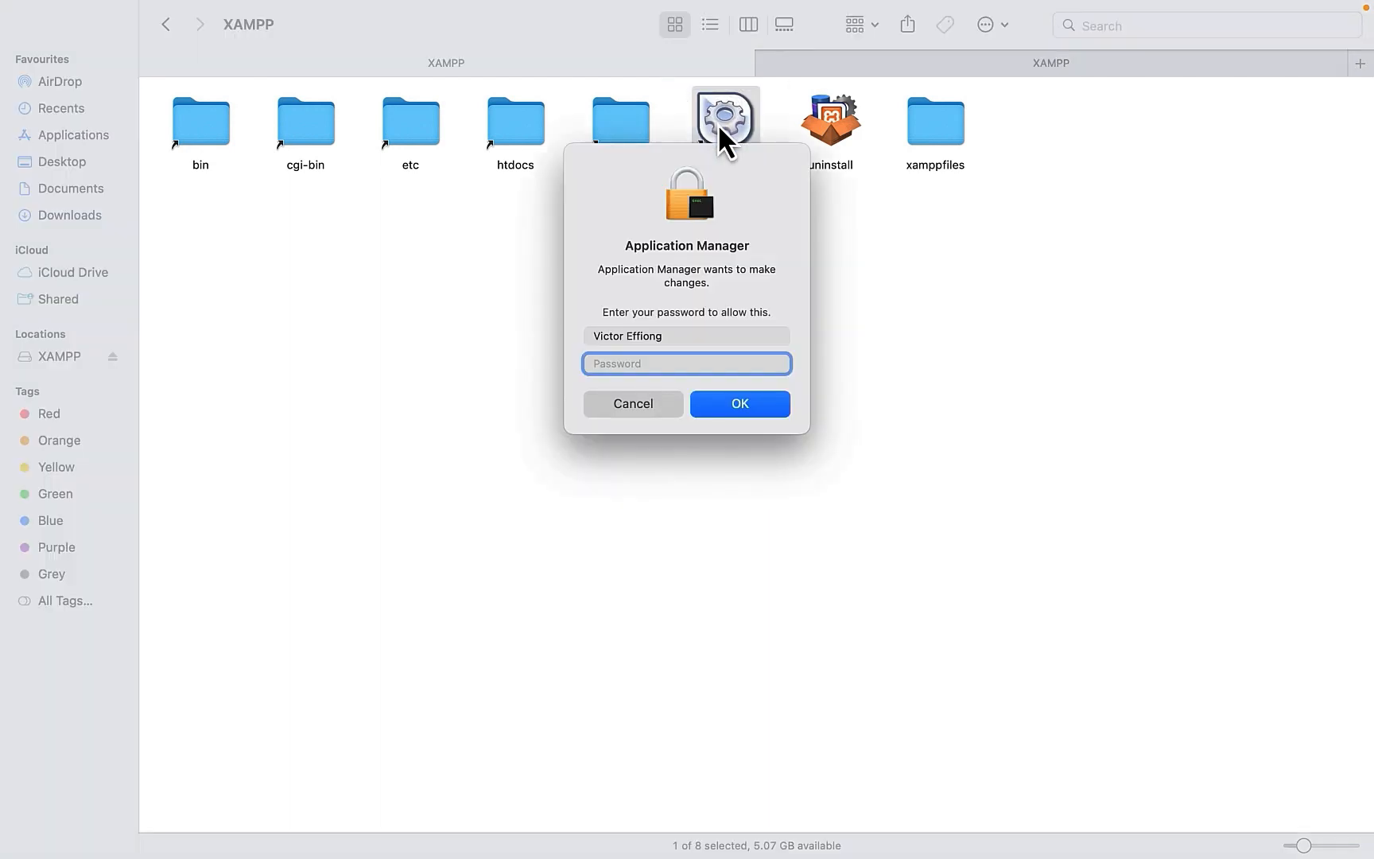
{"action": "type", "text": "**********"}
{"action": "left_click", "coordinate": [722, 404]}
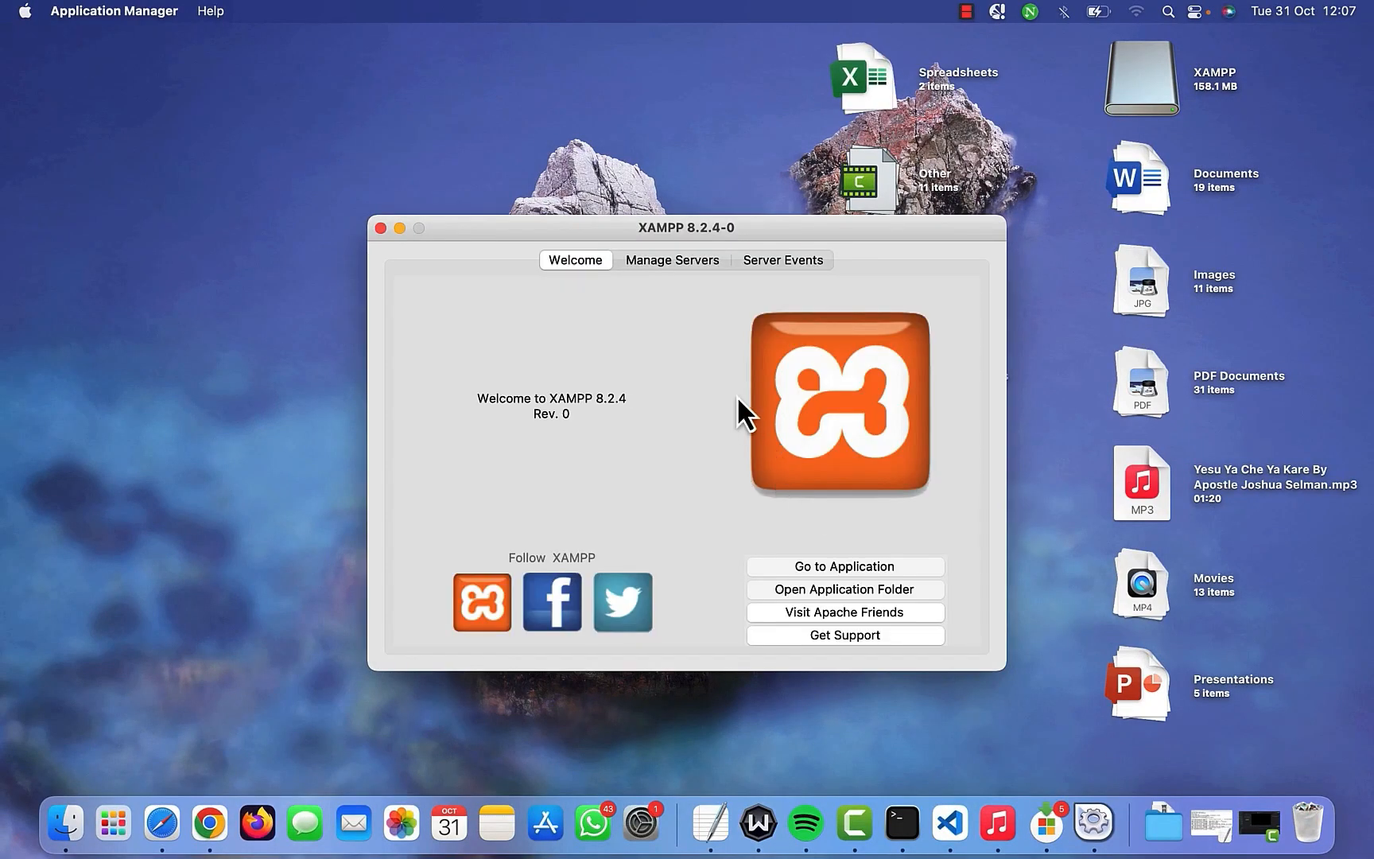
- Start the Apache Web Server and MySQL Database from the Manage Servers list
{"action": "left_click", "coordinate": [670, 262]}
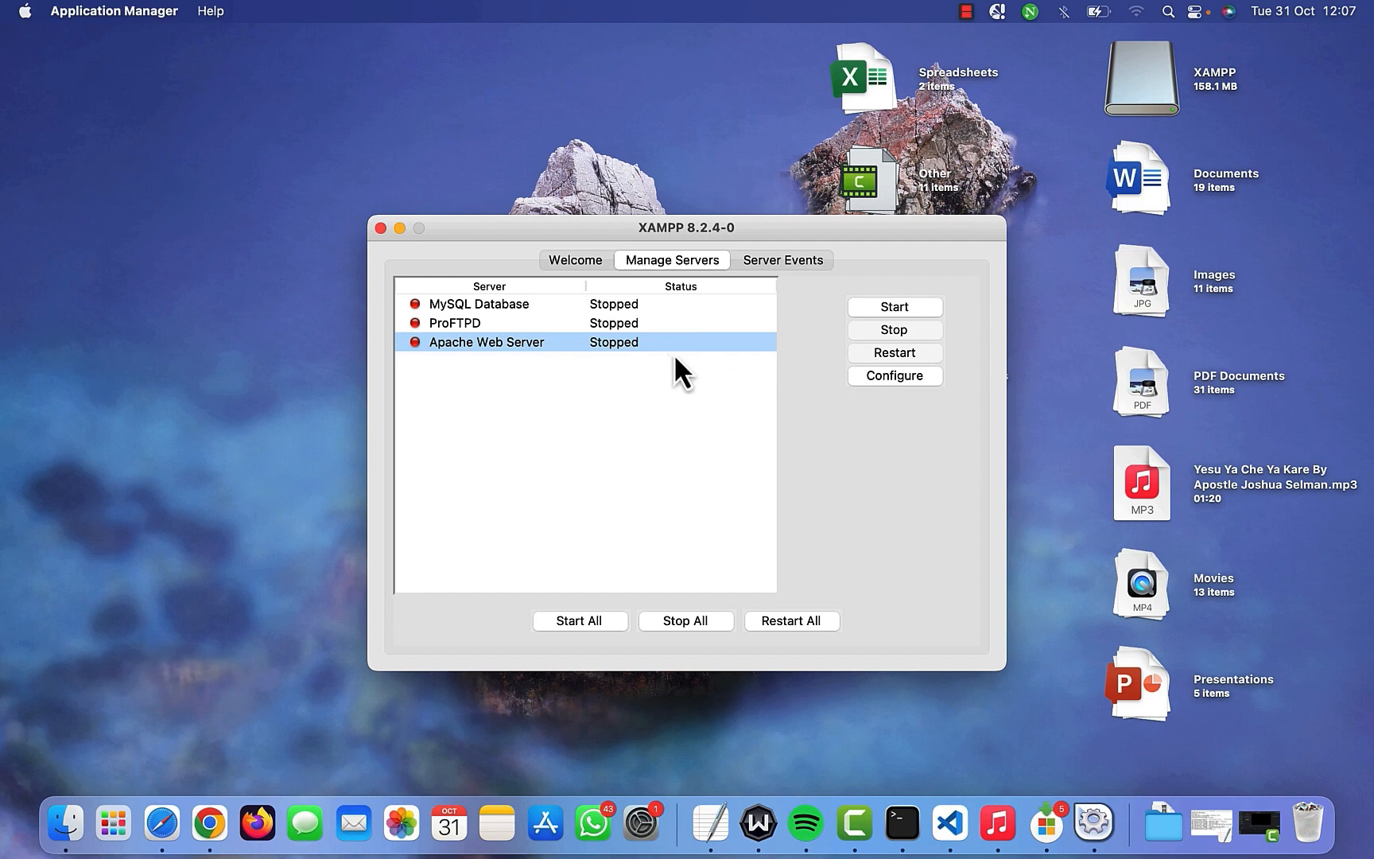
{"action": "left_click", "coordinate": [897, 308]}
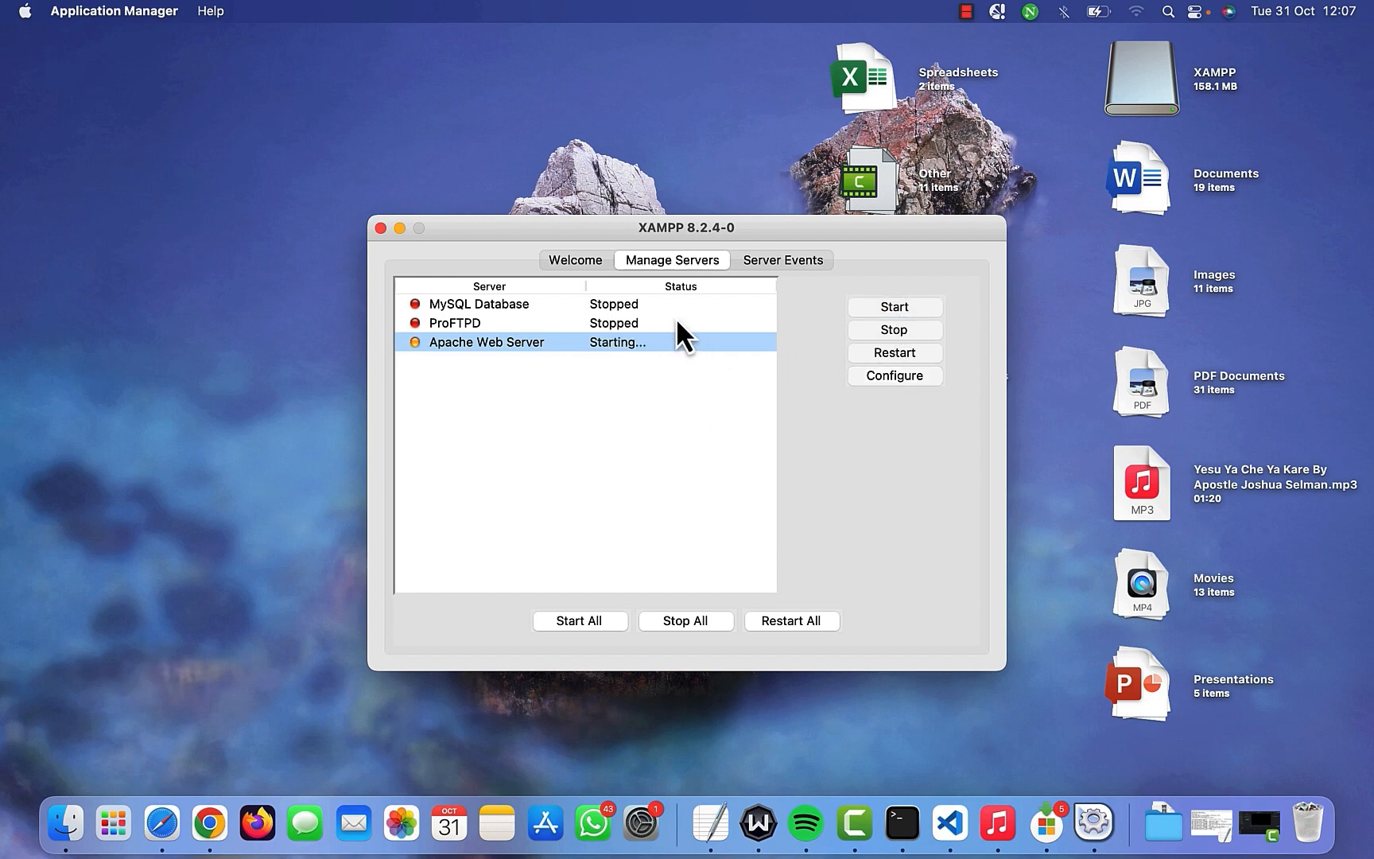
{"action": "left_click", "coordinate": [639, 307]}
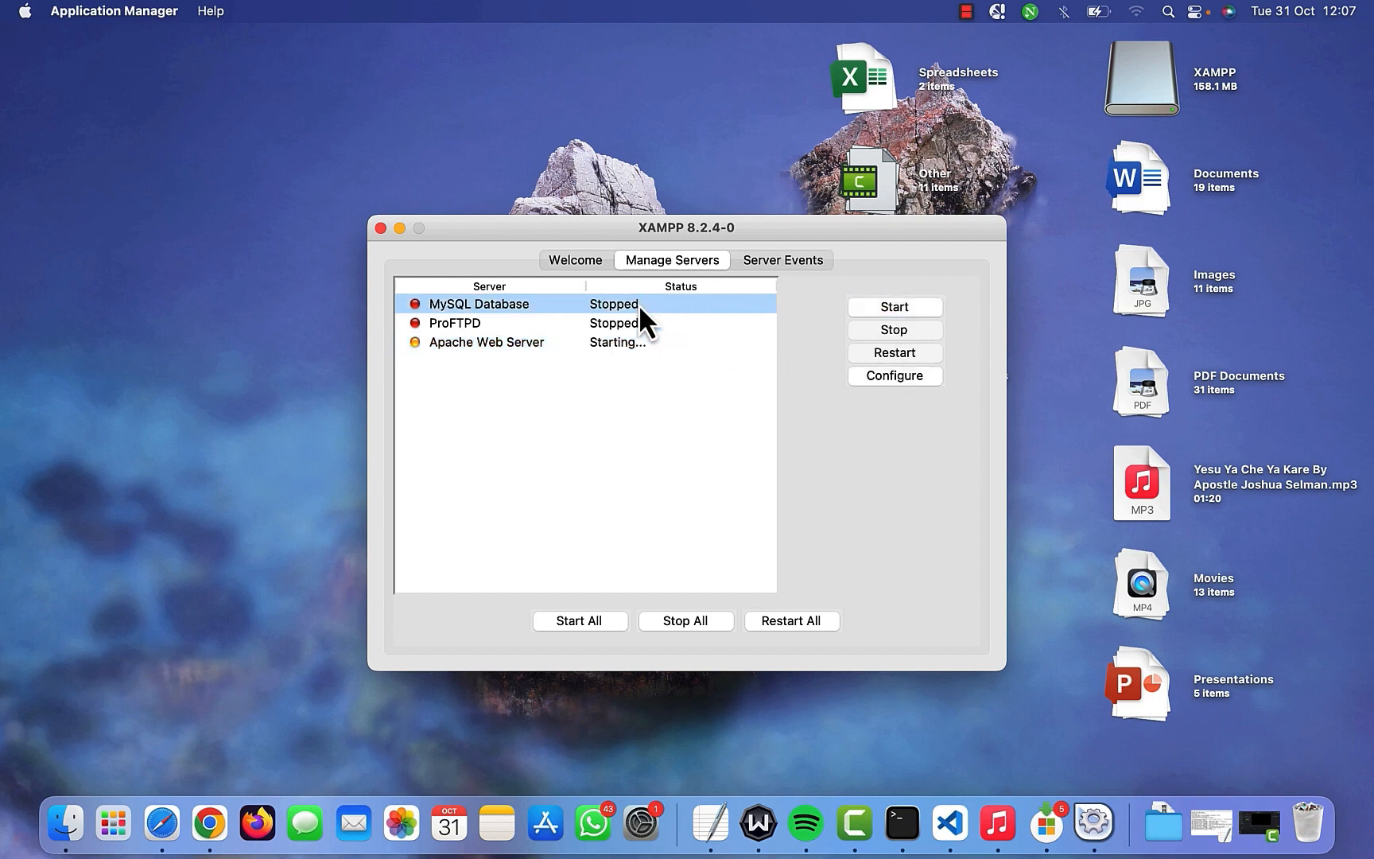
{"action": "left_click", "coordinate": [884, 308]}
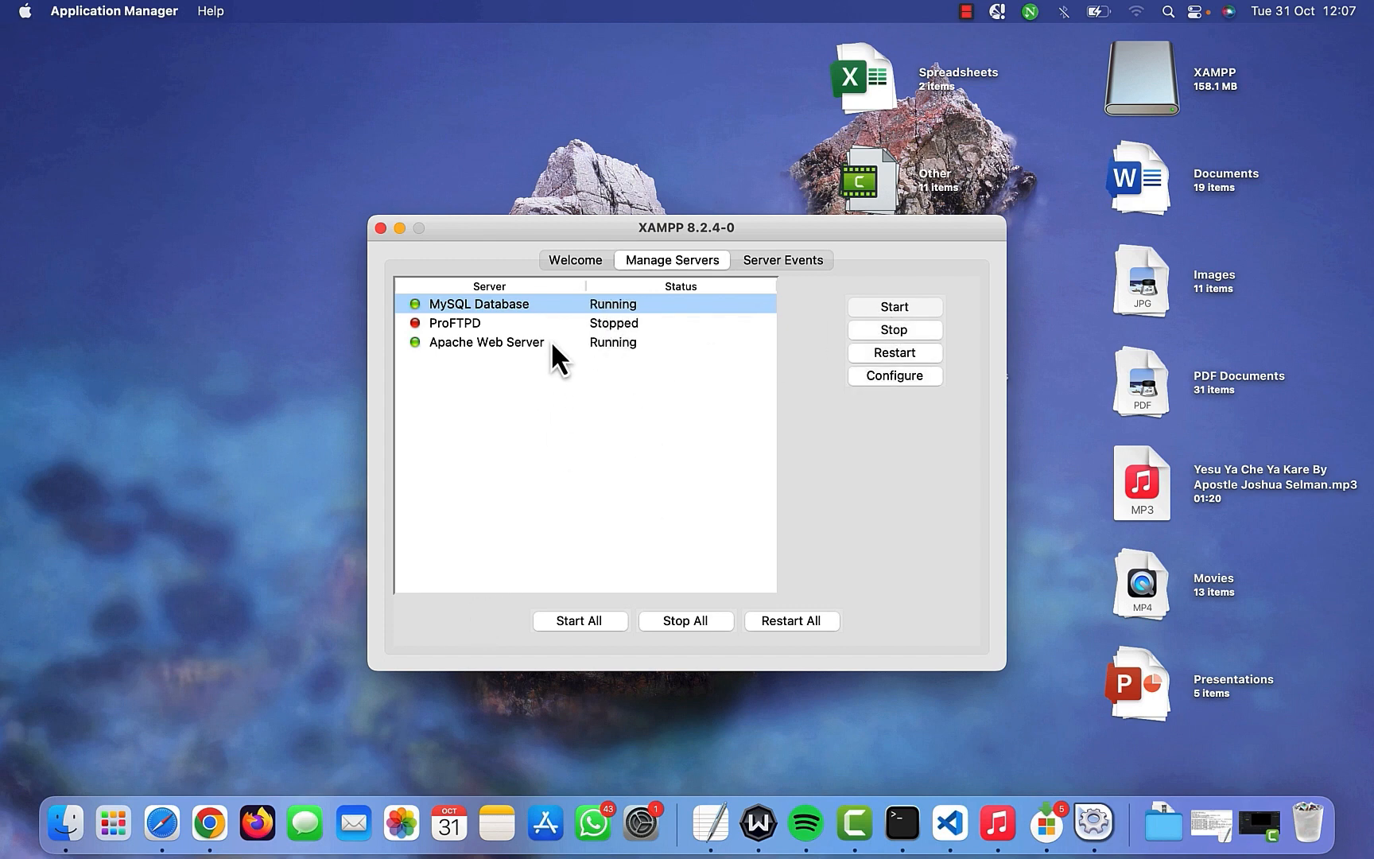
- Load localhost/wordpress/wp-admin in a new Chrome tab and log in as Admin
{"action": "left_click", "coordinate": [208, 816]}
{"action": "key", "text": "super+t"}
{"action": "type", "text": "l"}
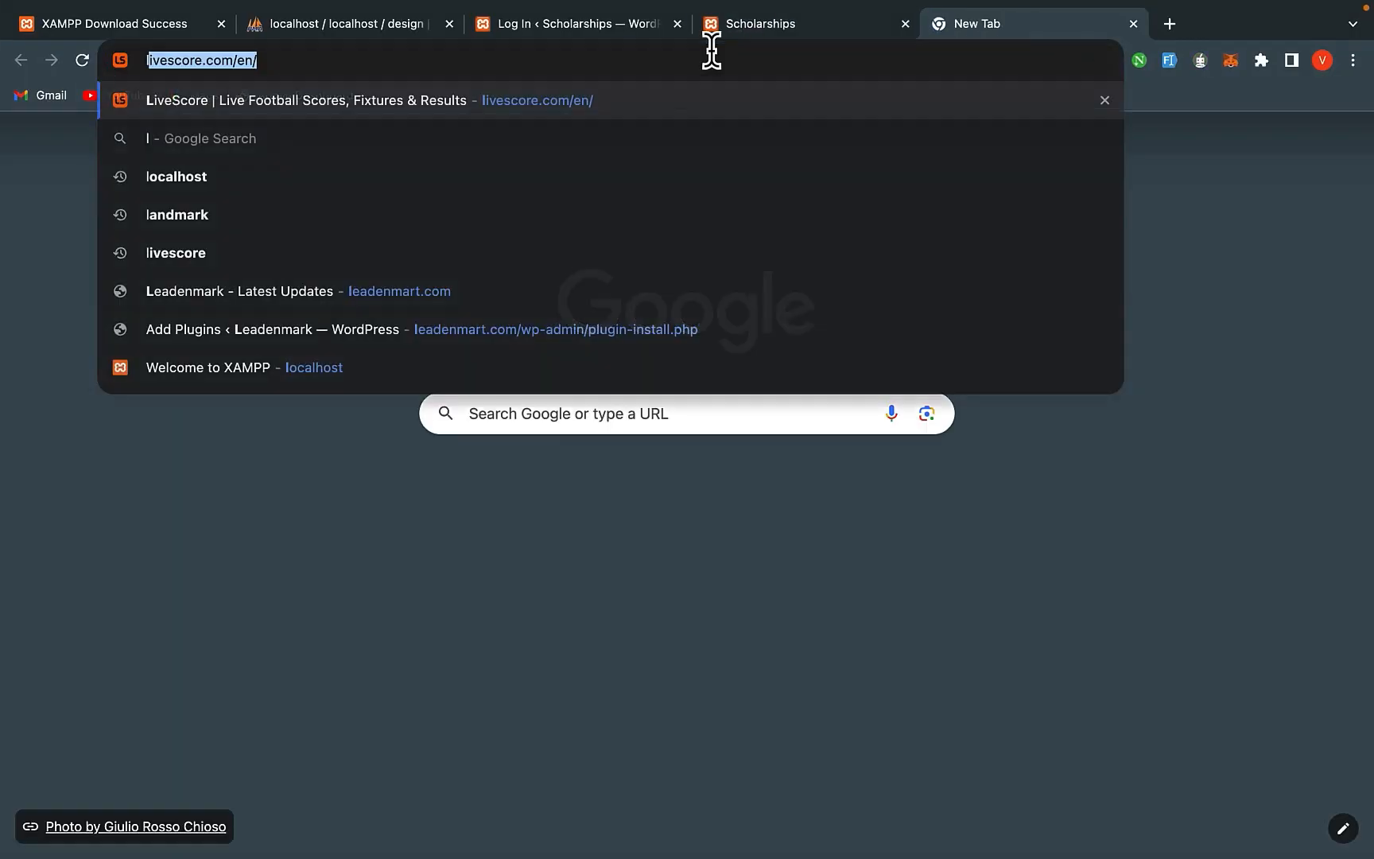
{"action": "type", "text": "ocalhost/wo"}
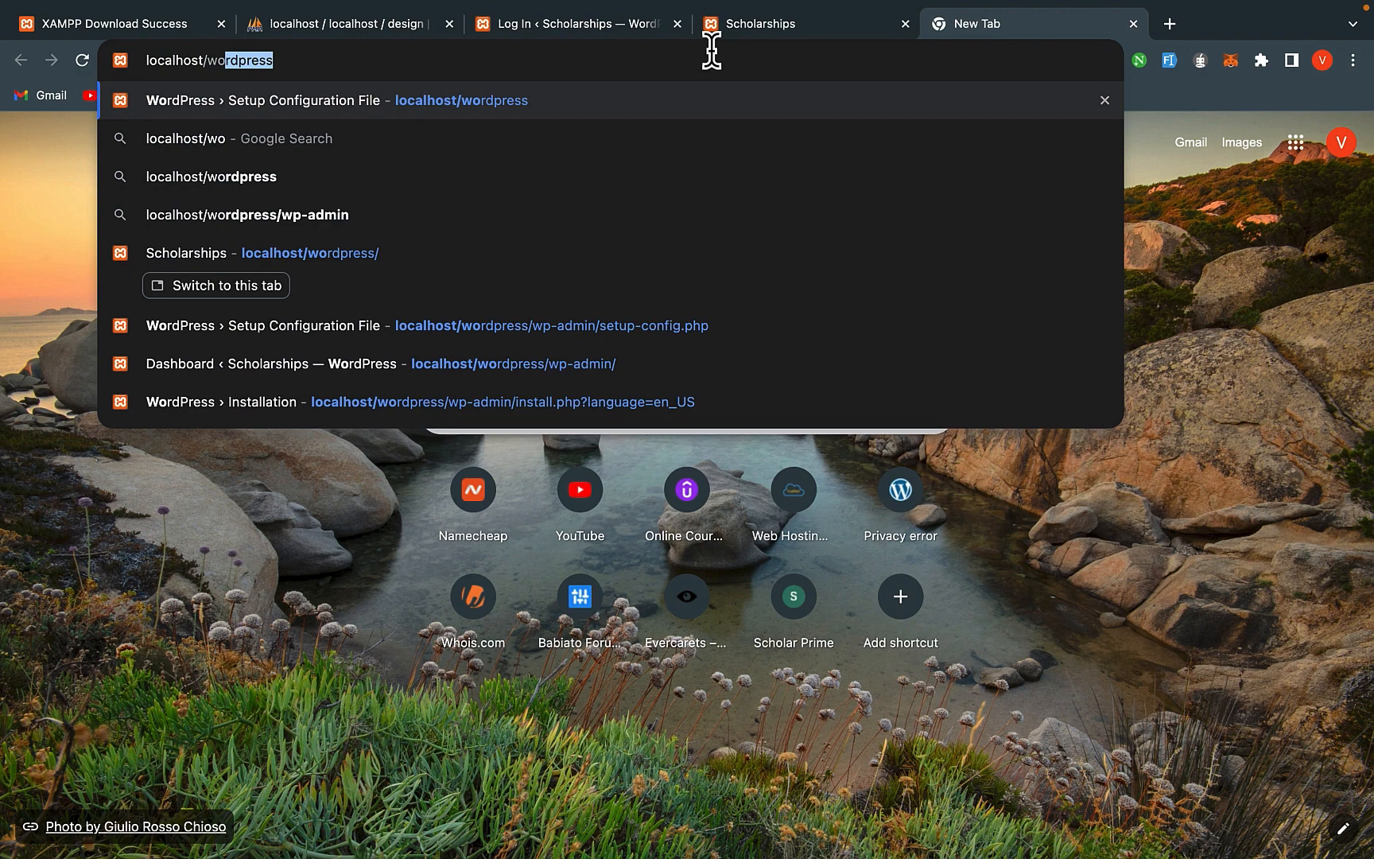
{"action": "type", "text": "rdpress/wp"}
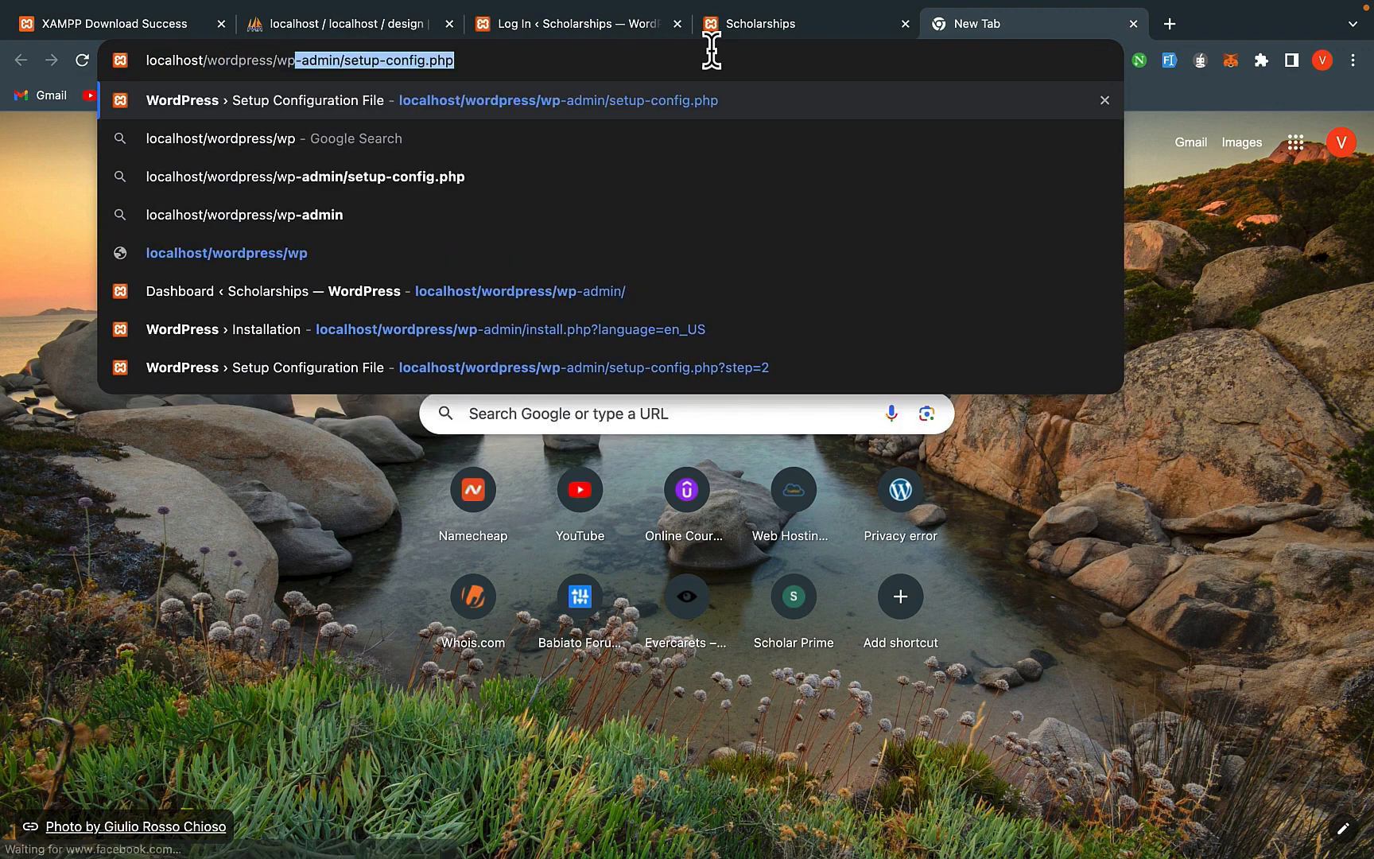
{"action": "type", "text": "-am="}
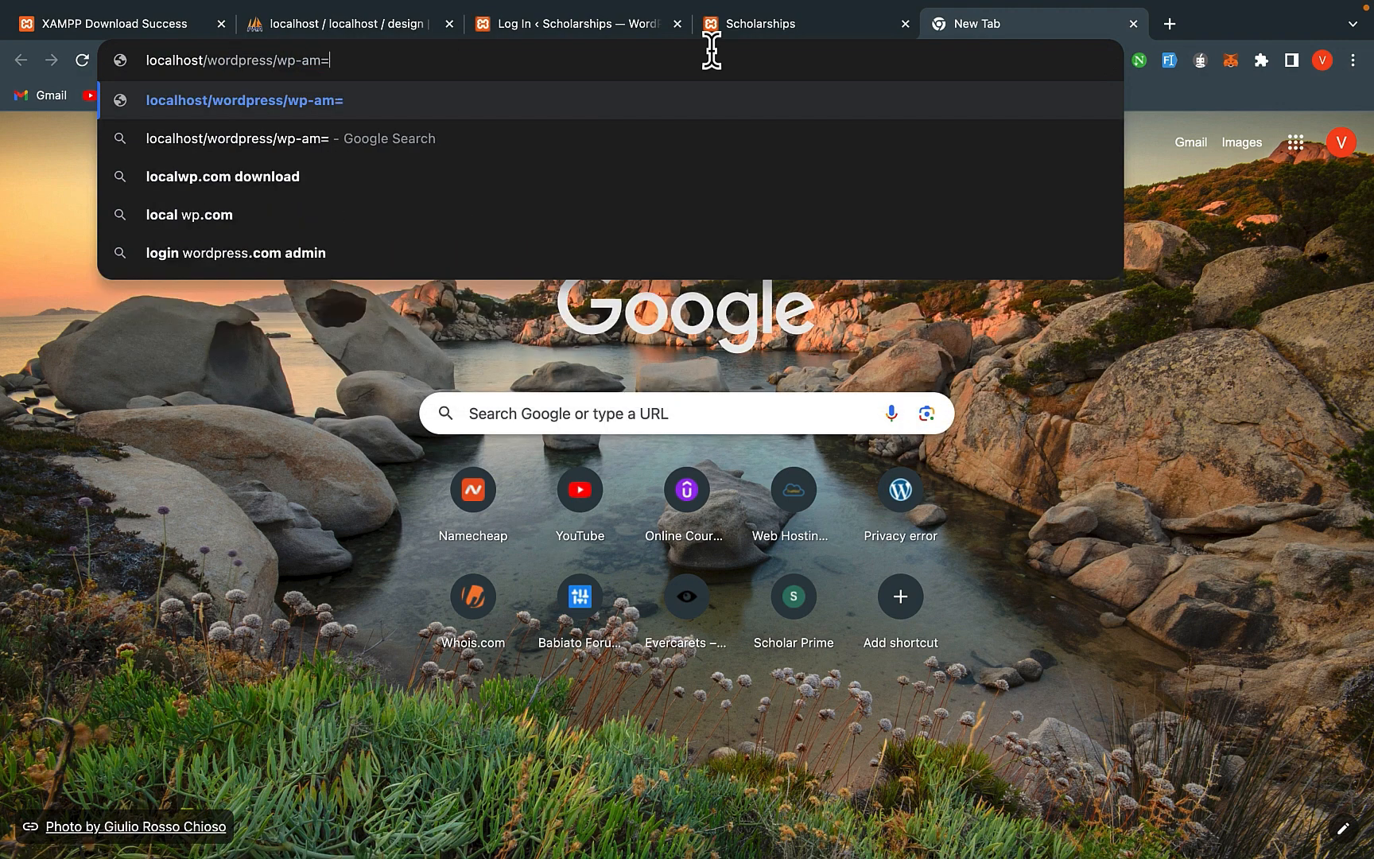
{"action": "key", "text": "BackSpace"}
{"action": "key", "text": "BackSpace"}
{"action": "type", "text": "dm"}
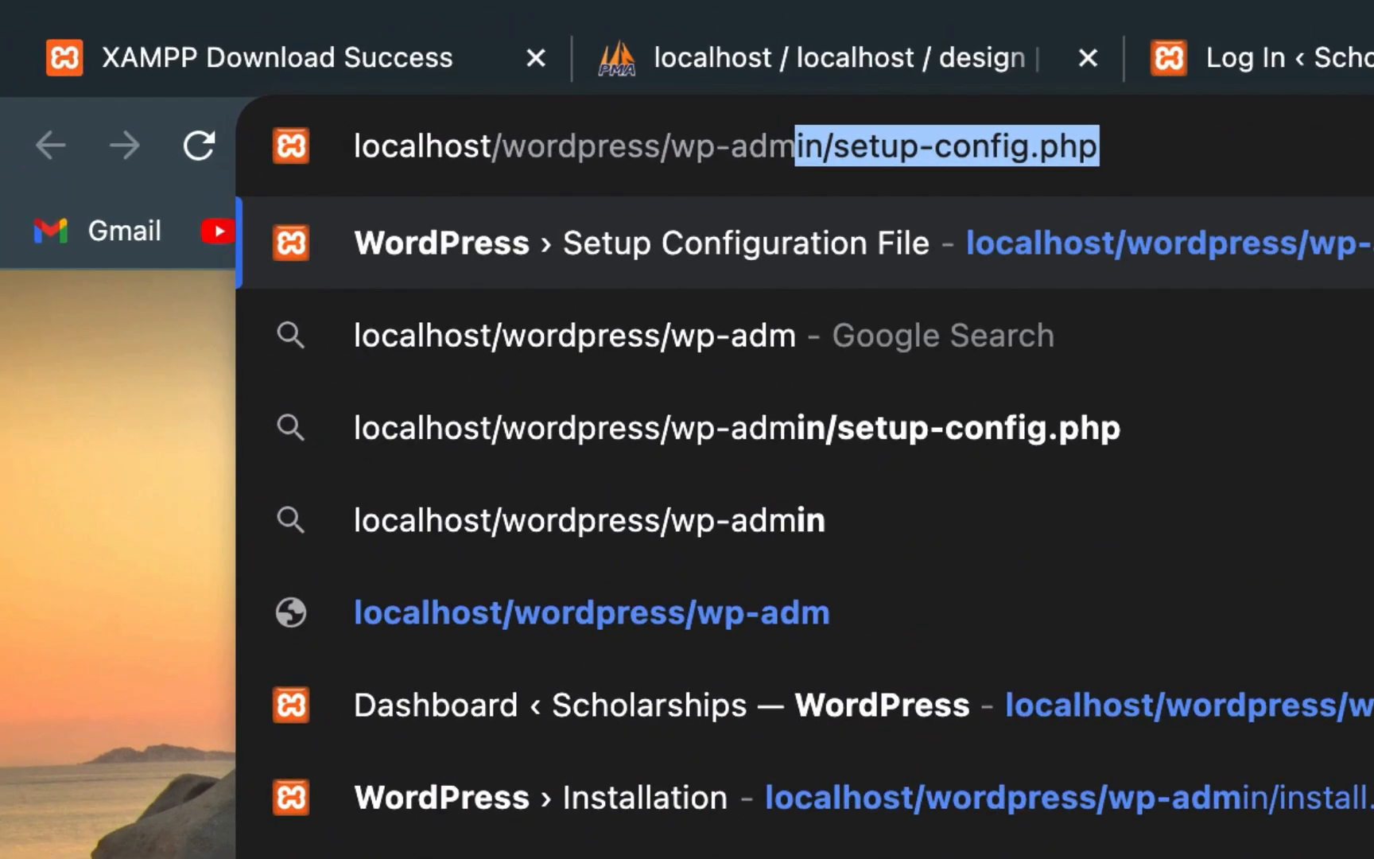
{"action": "type", "text": "in"}
{"action": "key", "text": "Delete"}
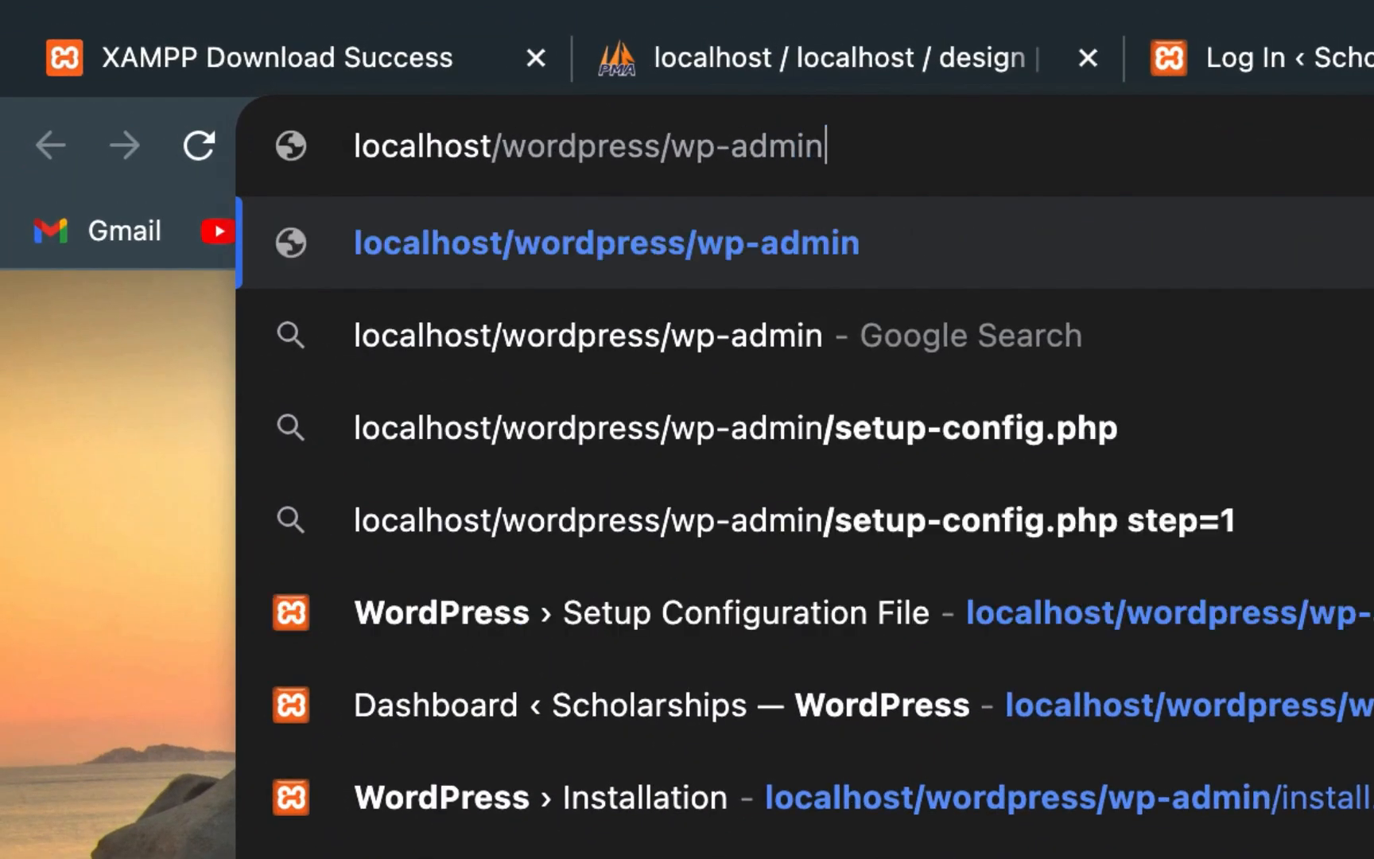
{"action": "key", "text": "Return"}
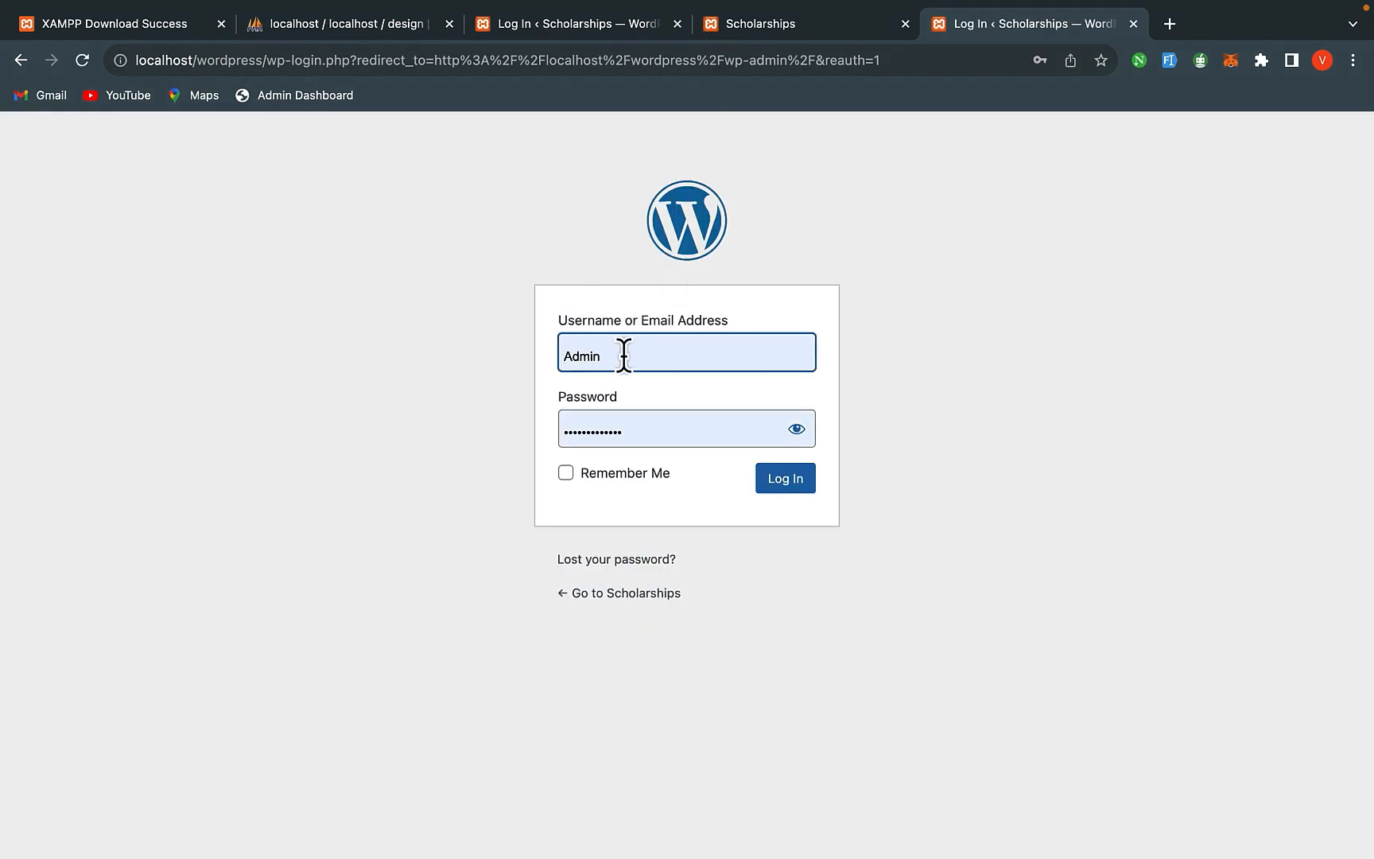
{"action": "left_click", "coordinate": [768, 484]}
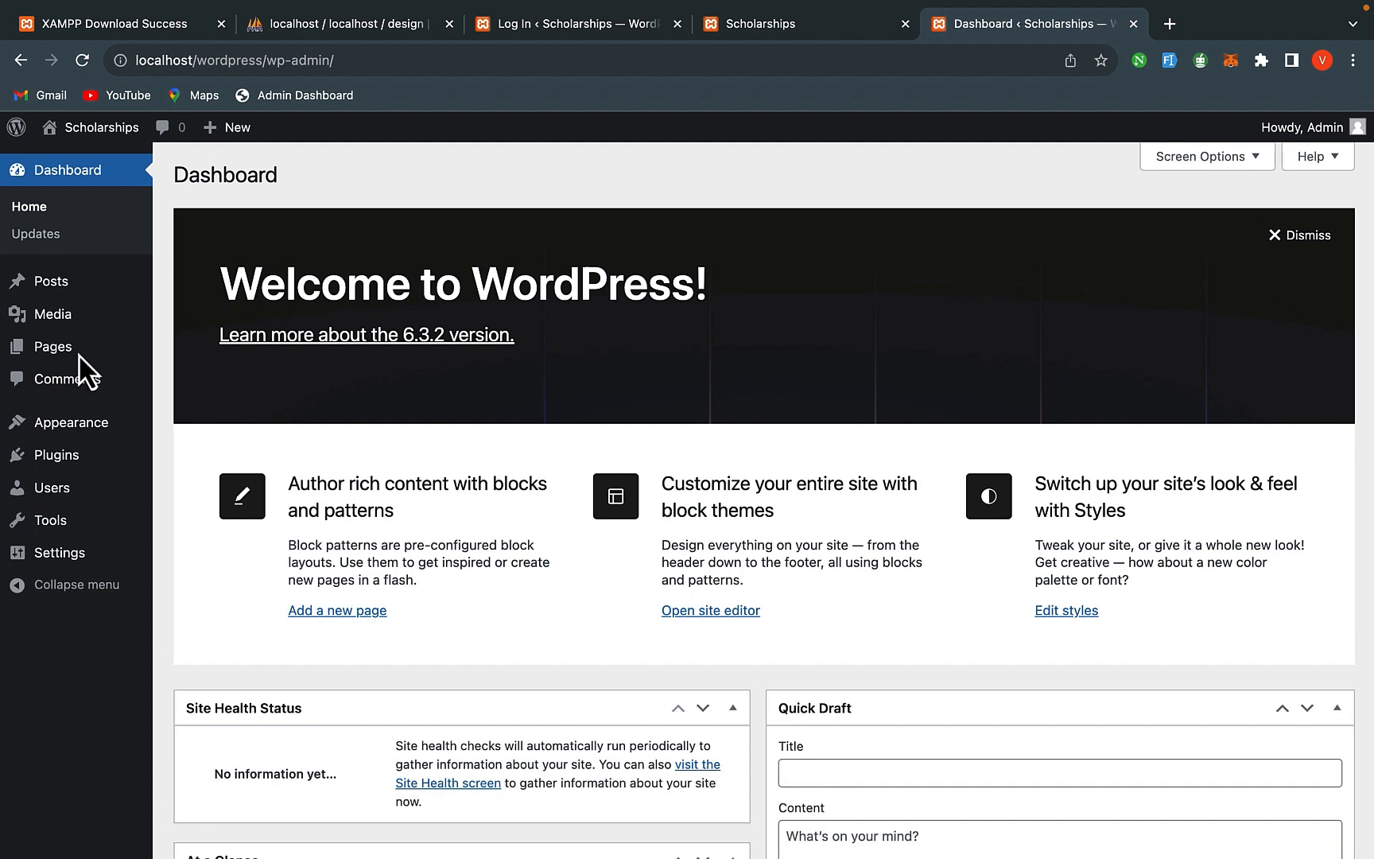
{"action": "mouse_move", "coordinate": [78, 359]}
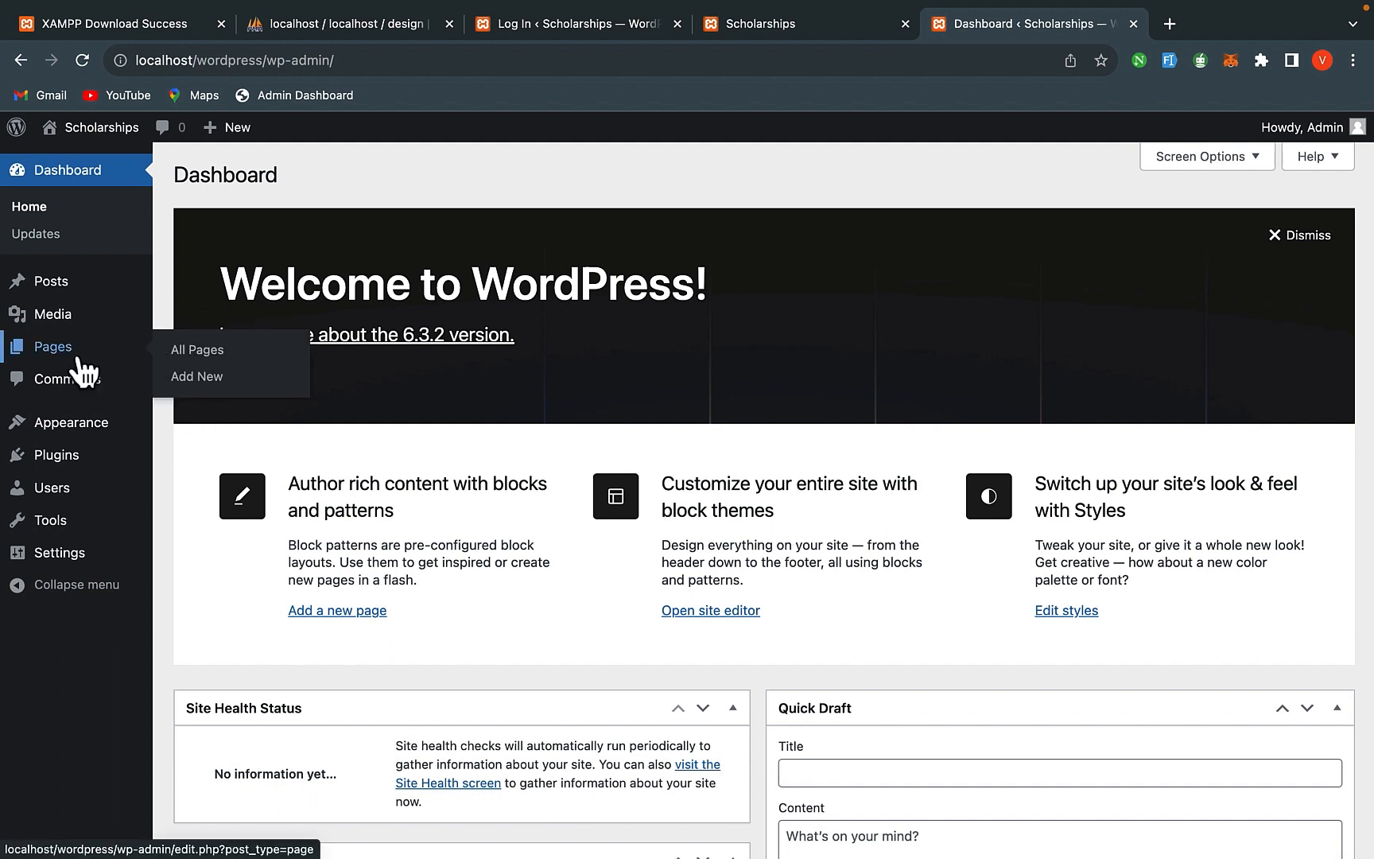